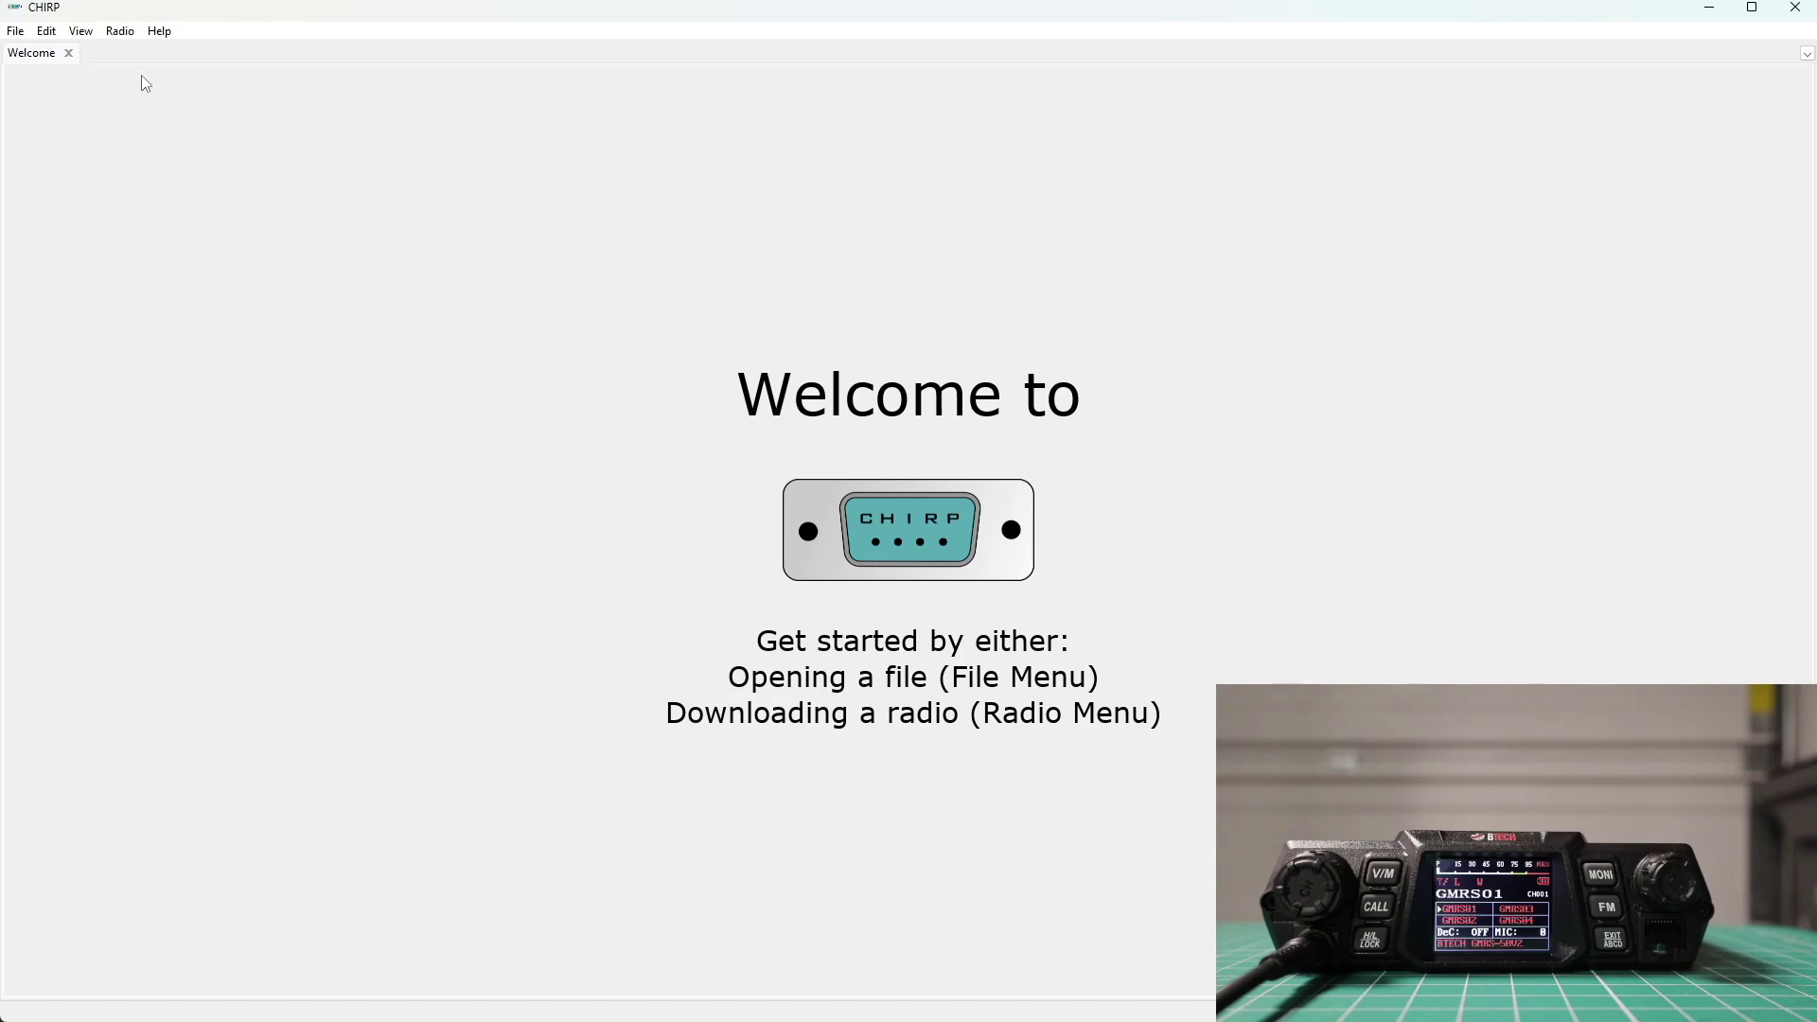
# - Set up a download from the radio on port COM3 with vendor BTECH and model GMRS-50V2
pyautogui.click(125, 36)
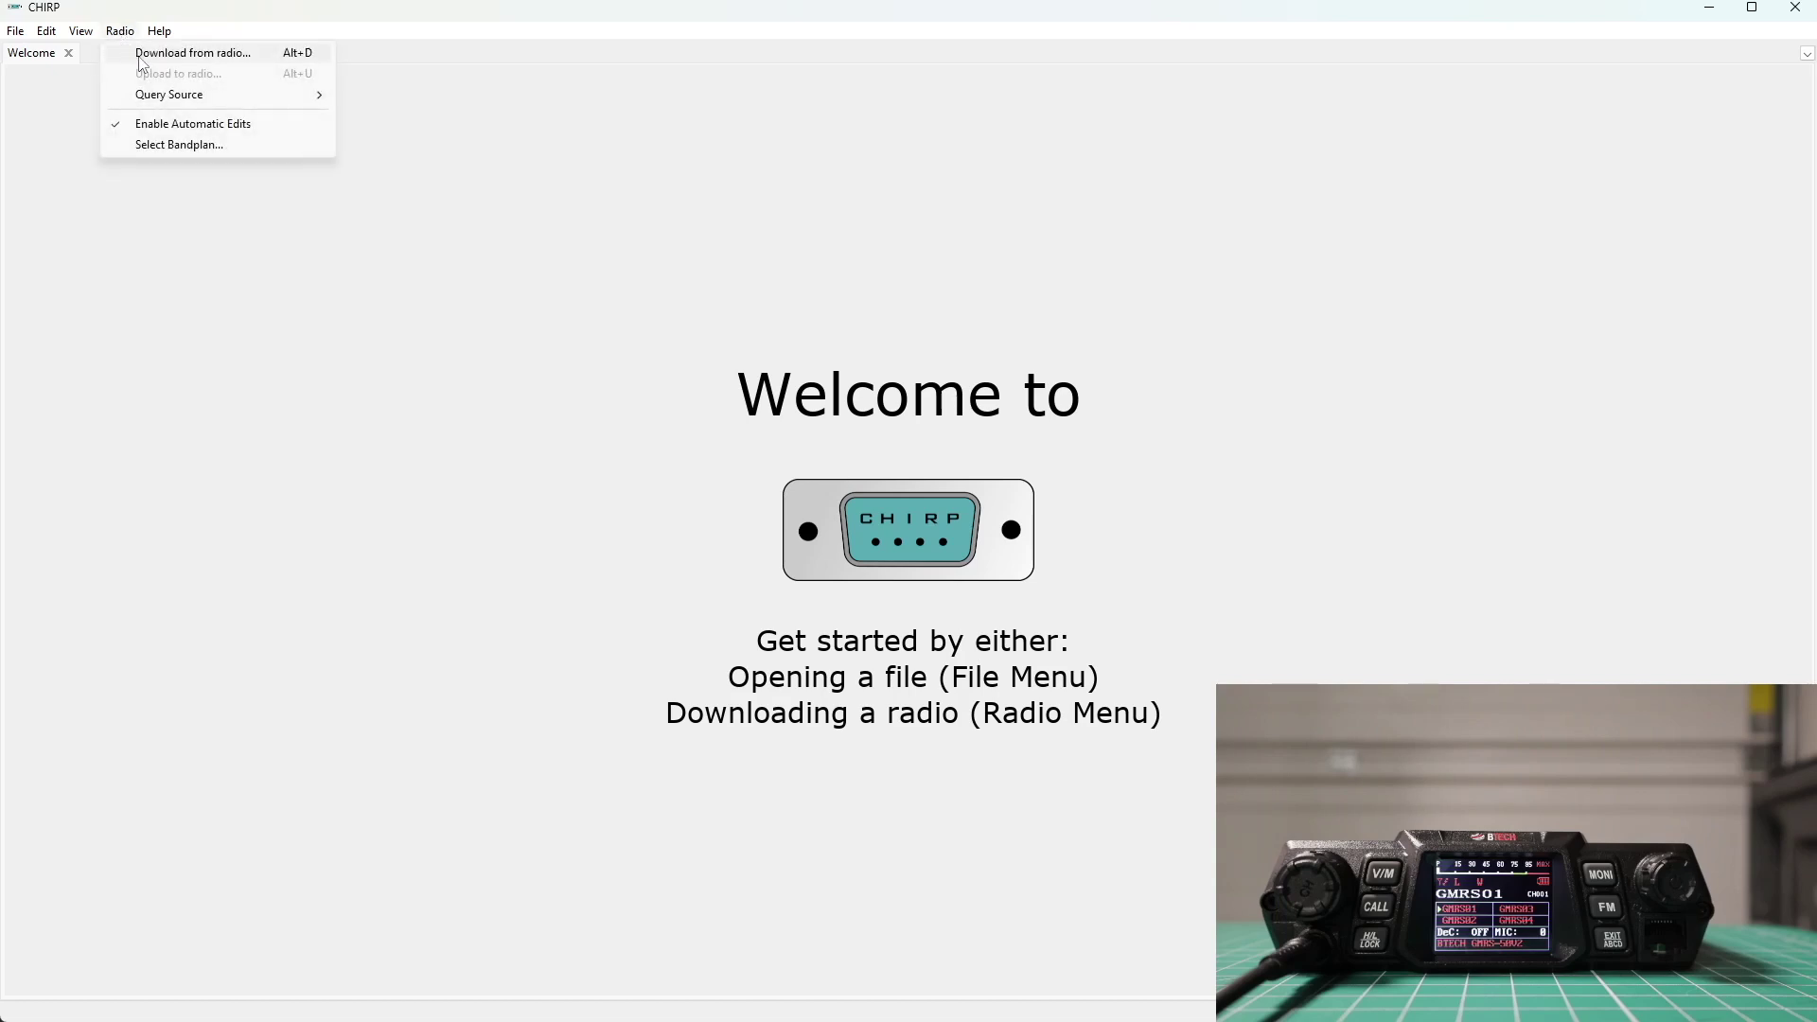
pyautogui.click(154, 54)
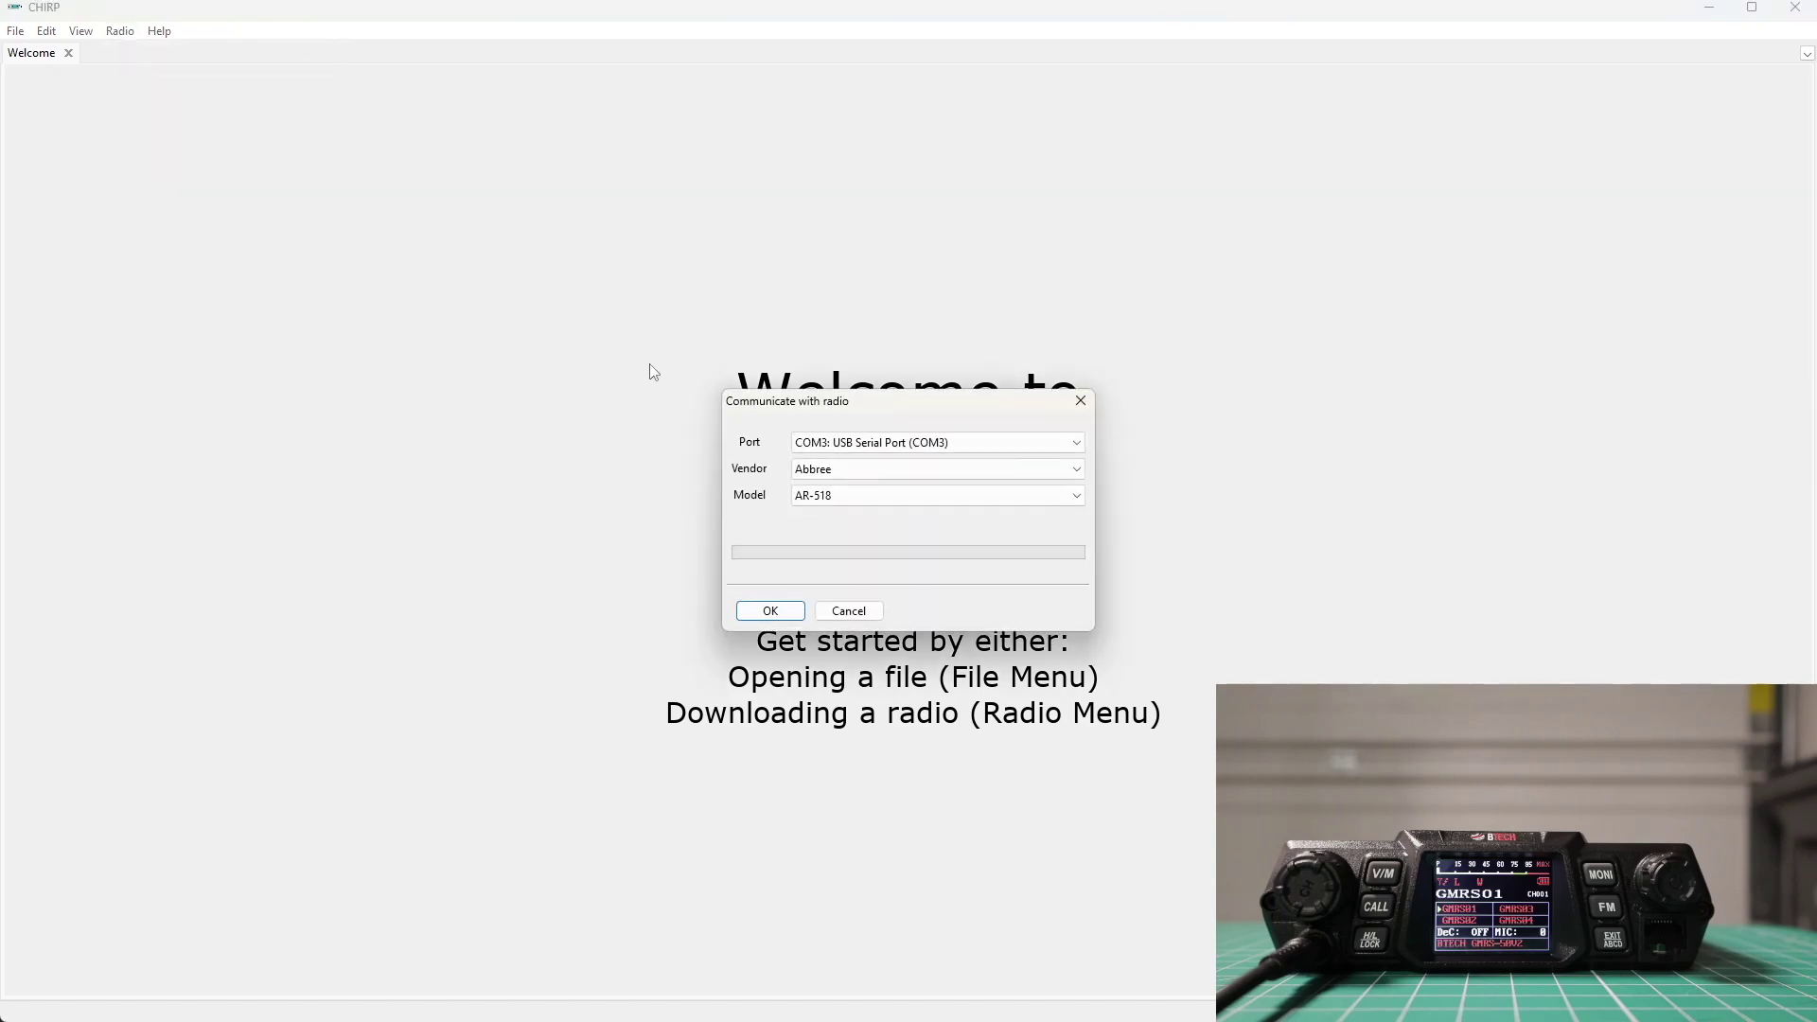
pyautogui.click(901, 443)
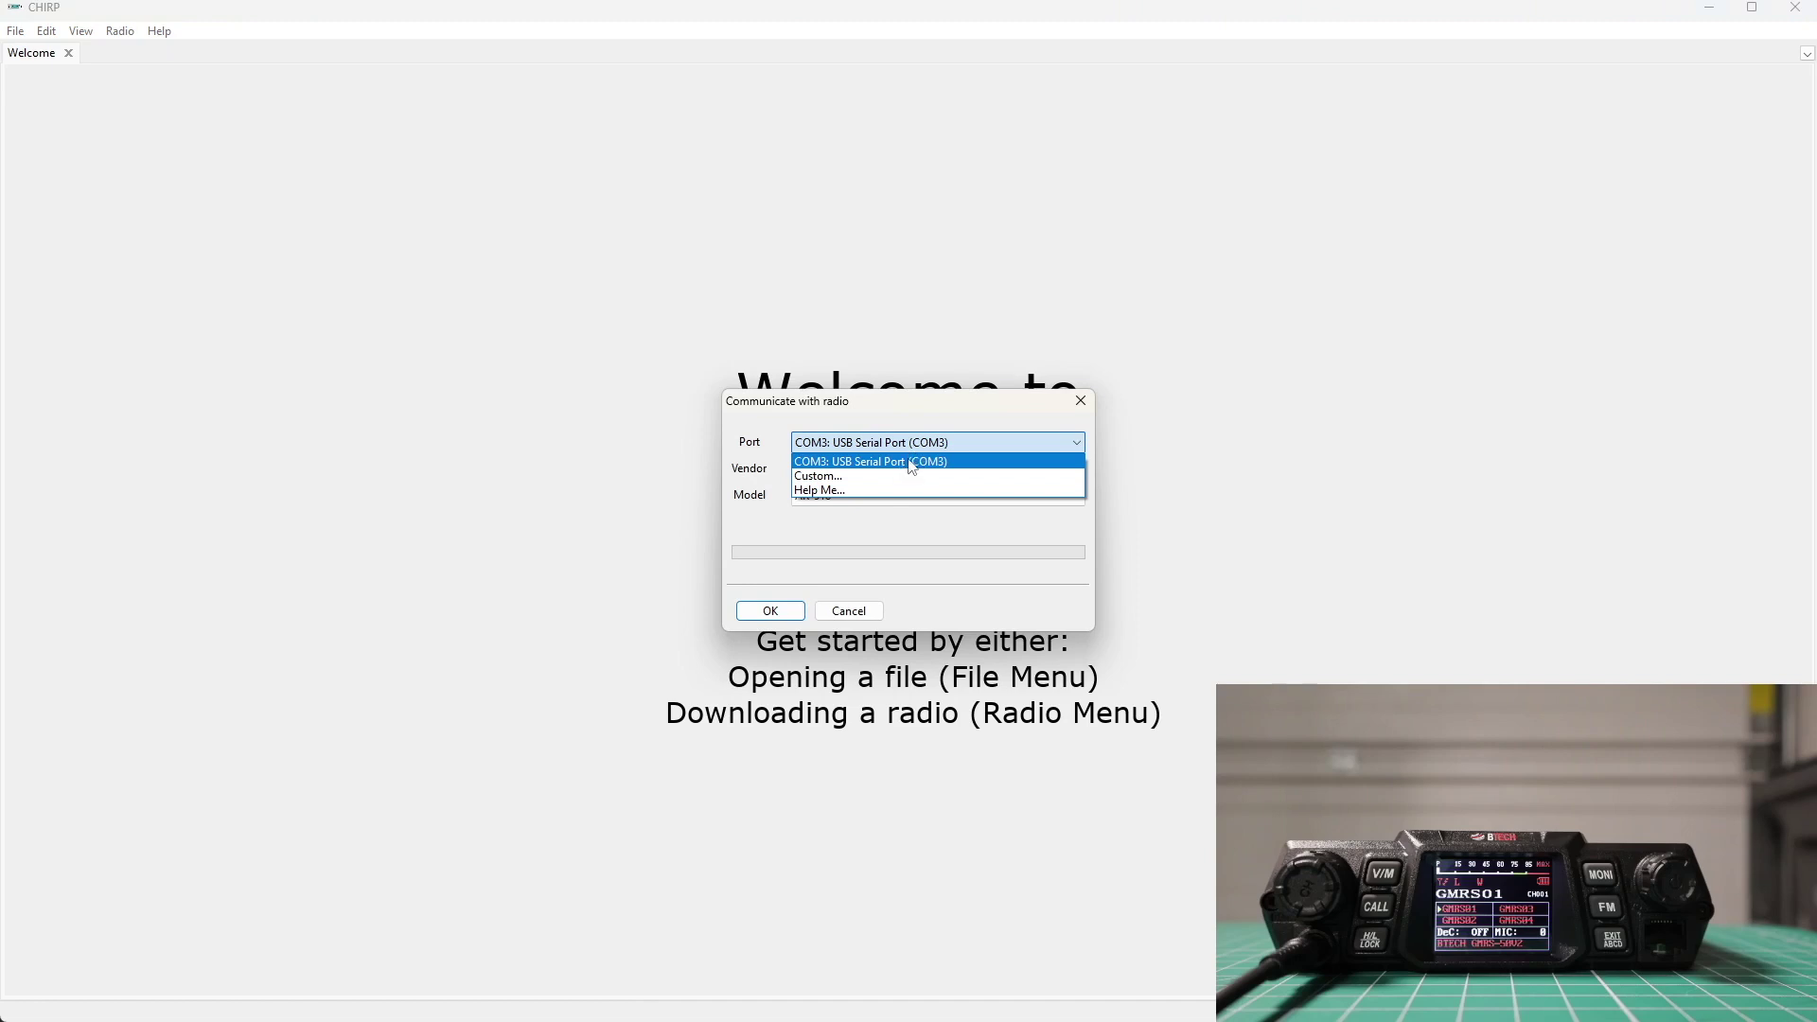
pyautogui.click(911, 462)
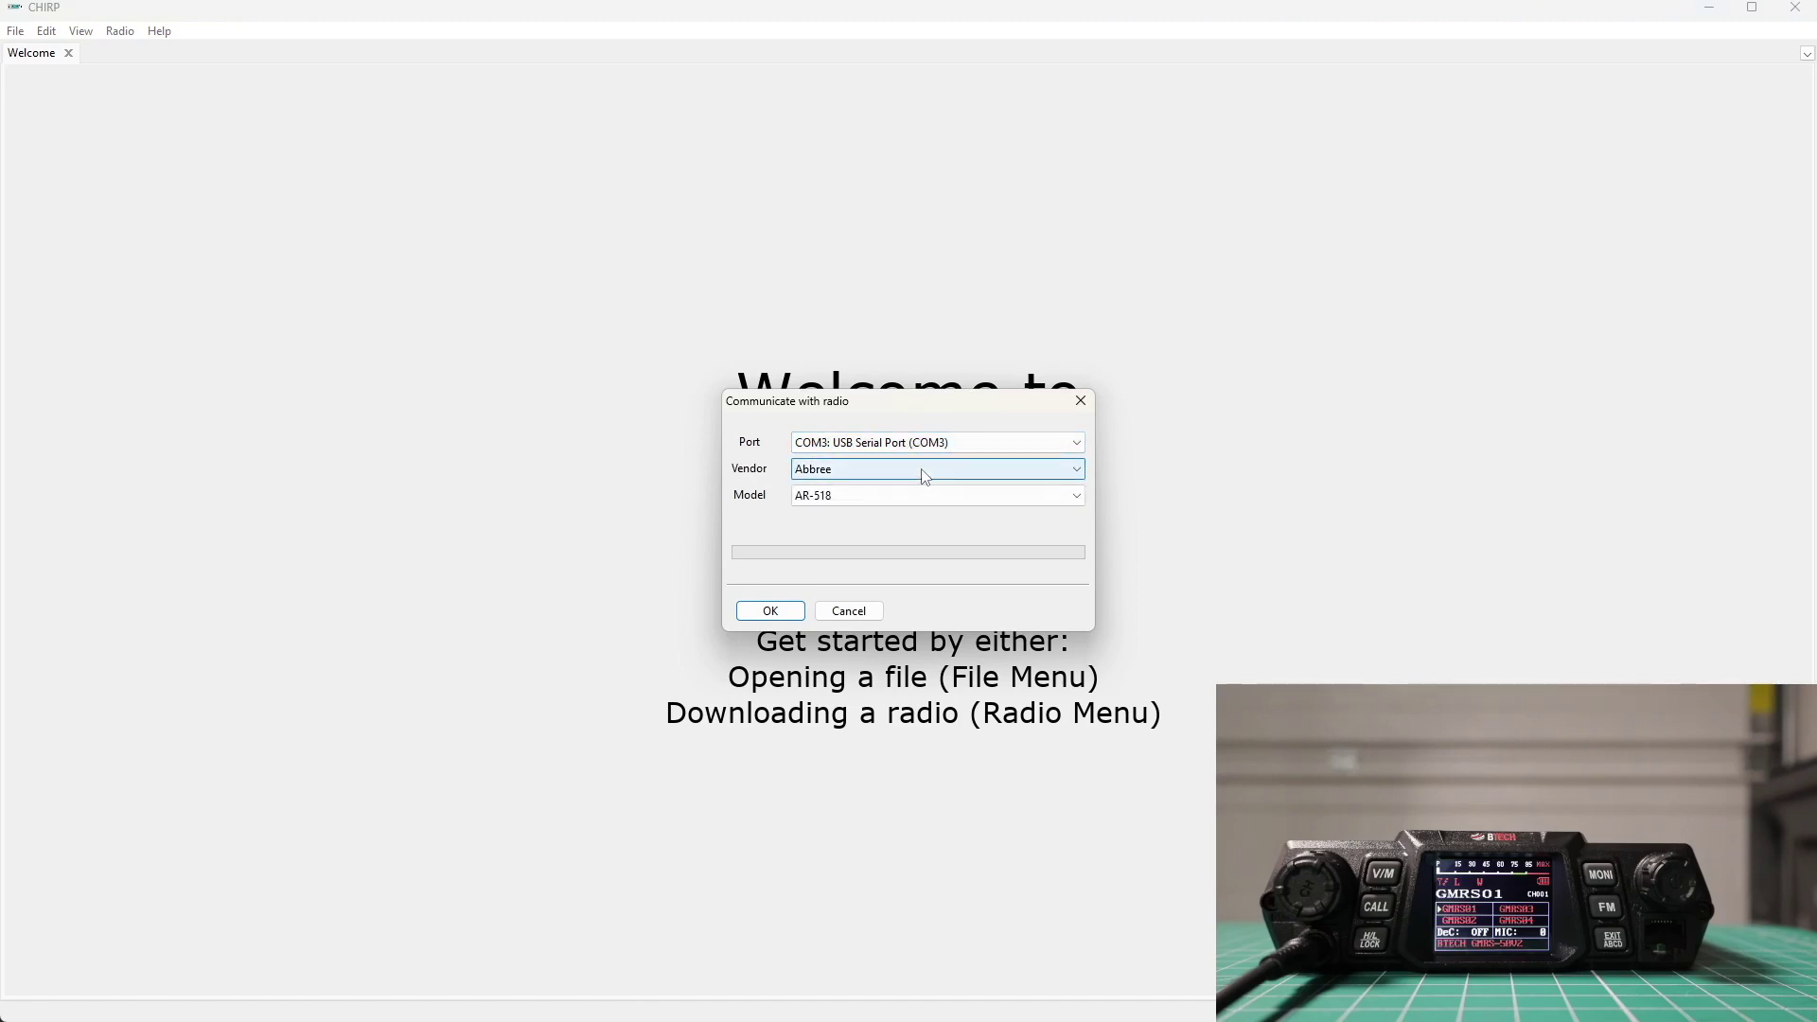
pyautogui.click(925, 469)
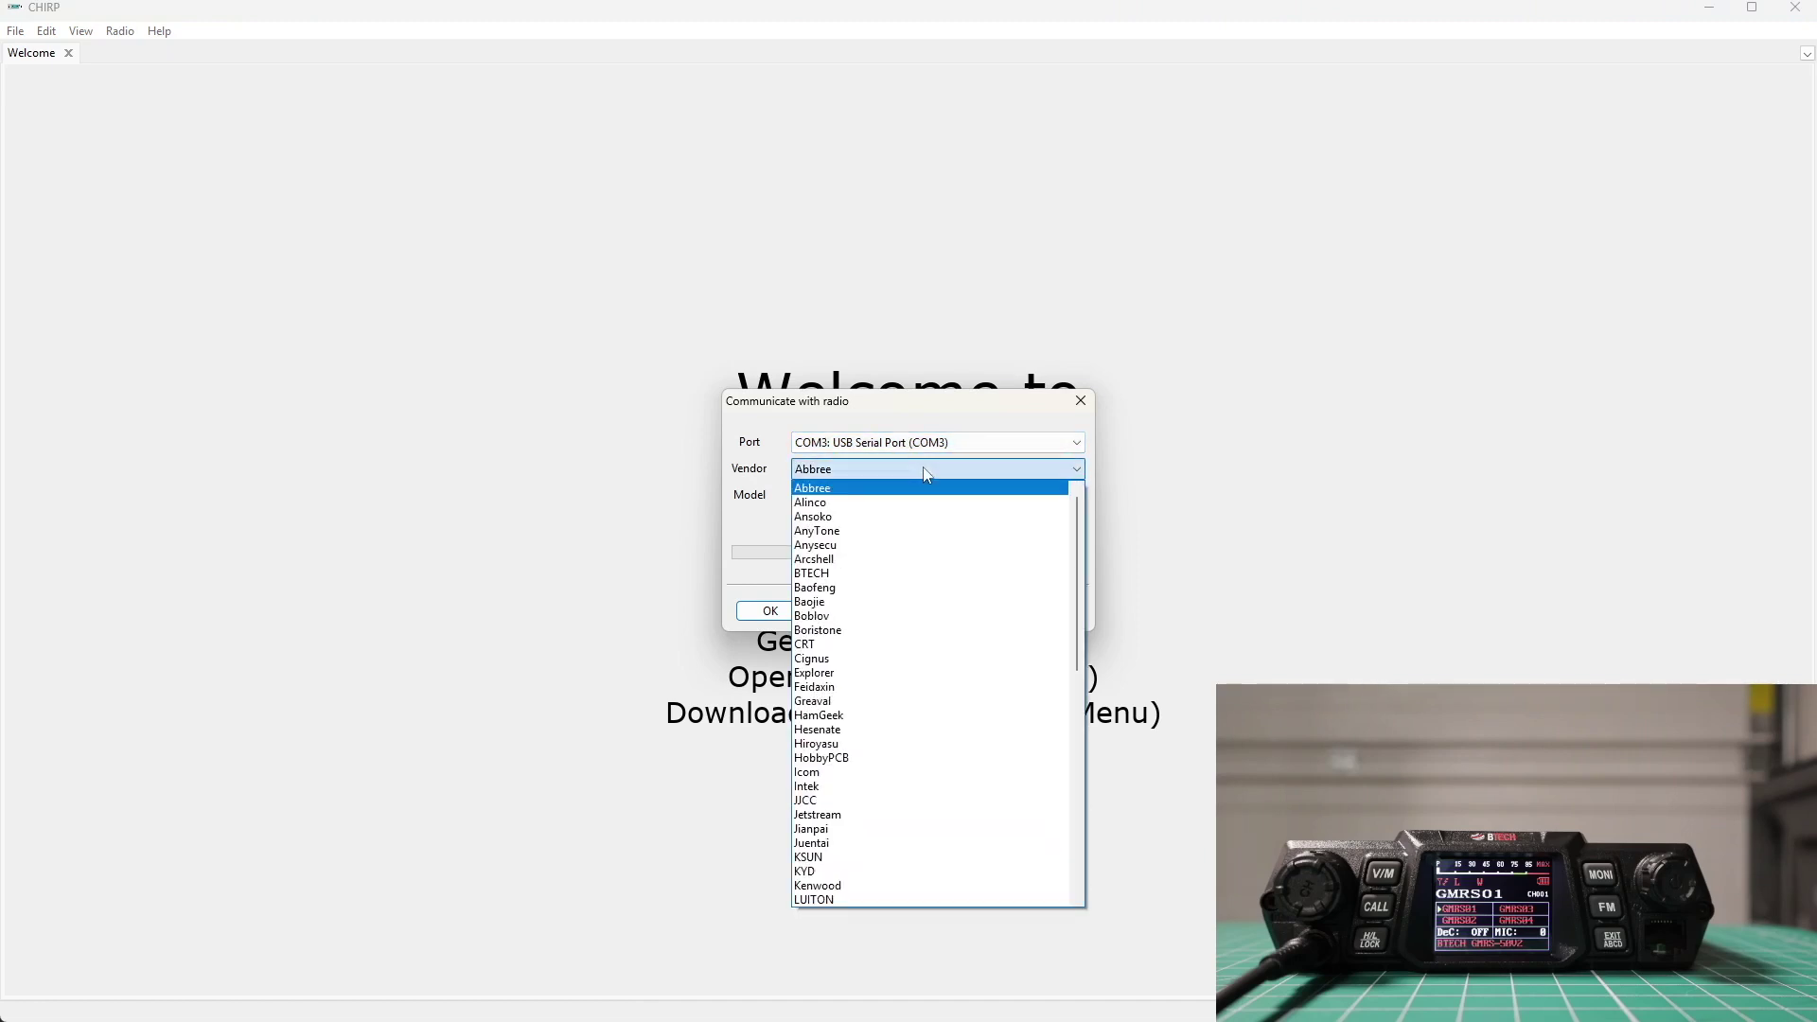
pyautogui.click(932, 588)
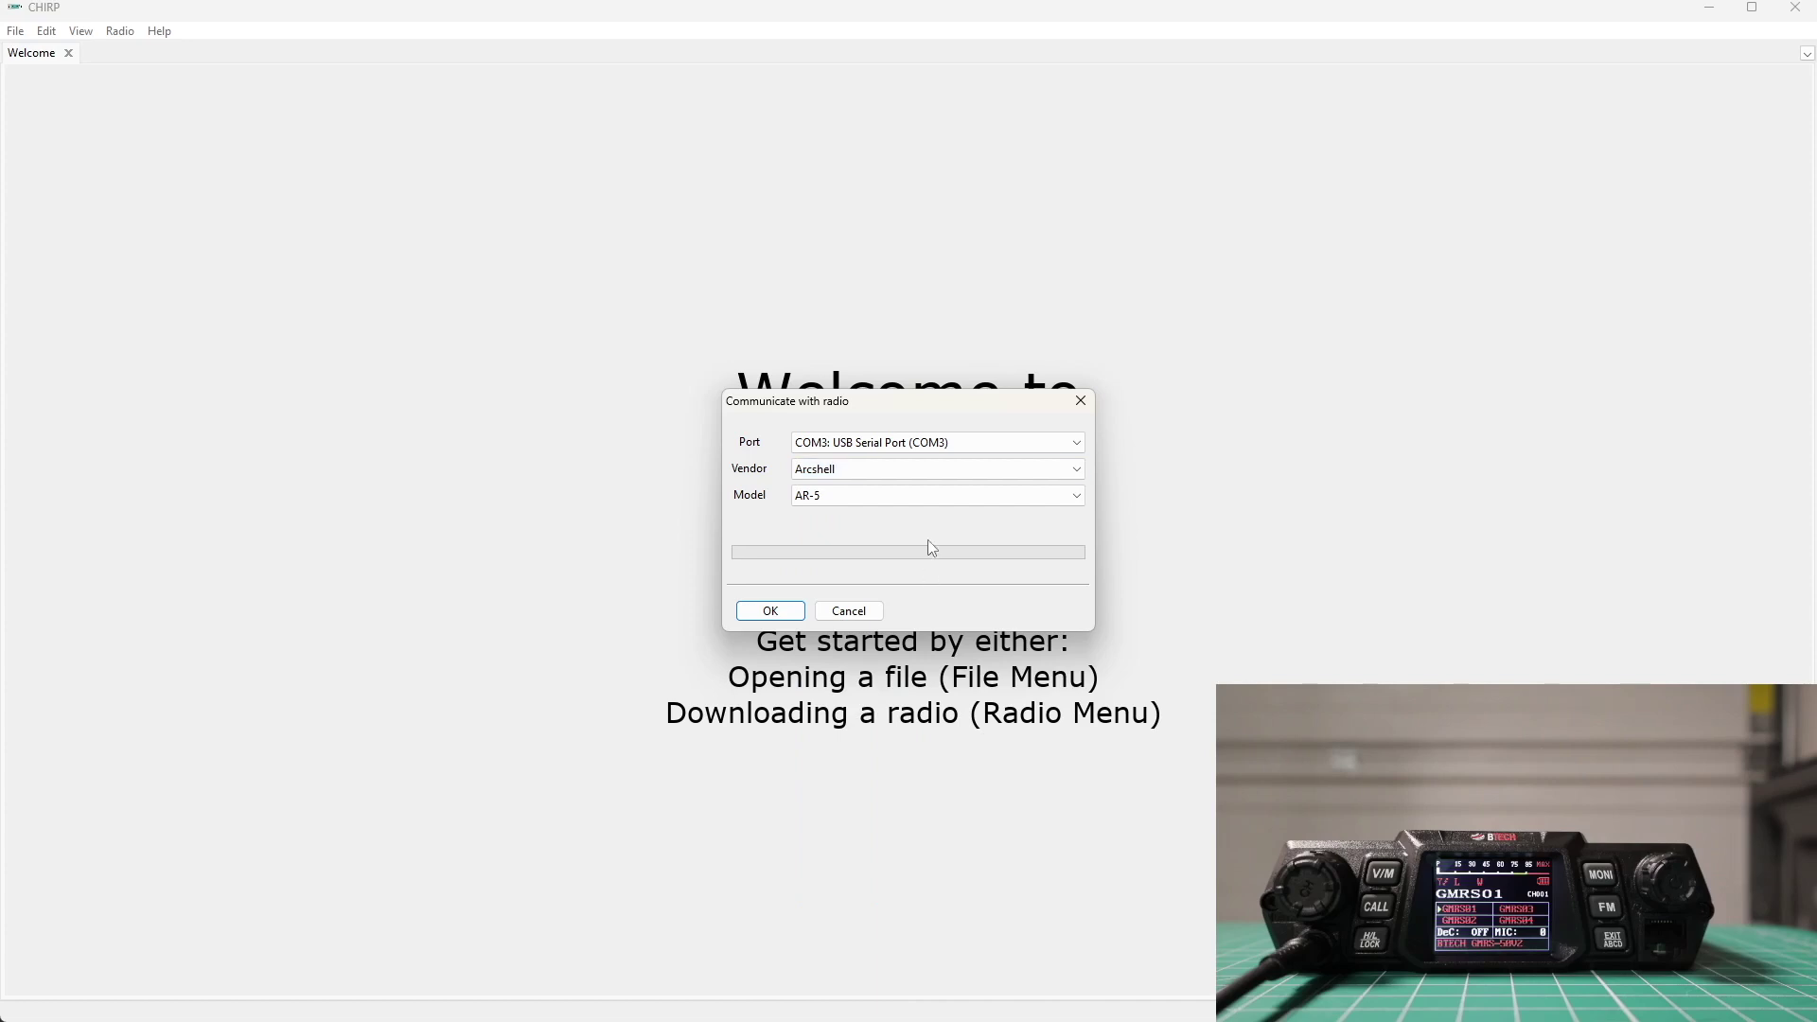
pyautogui.click(912, 470)
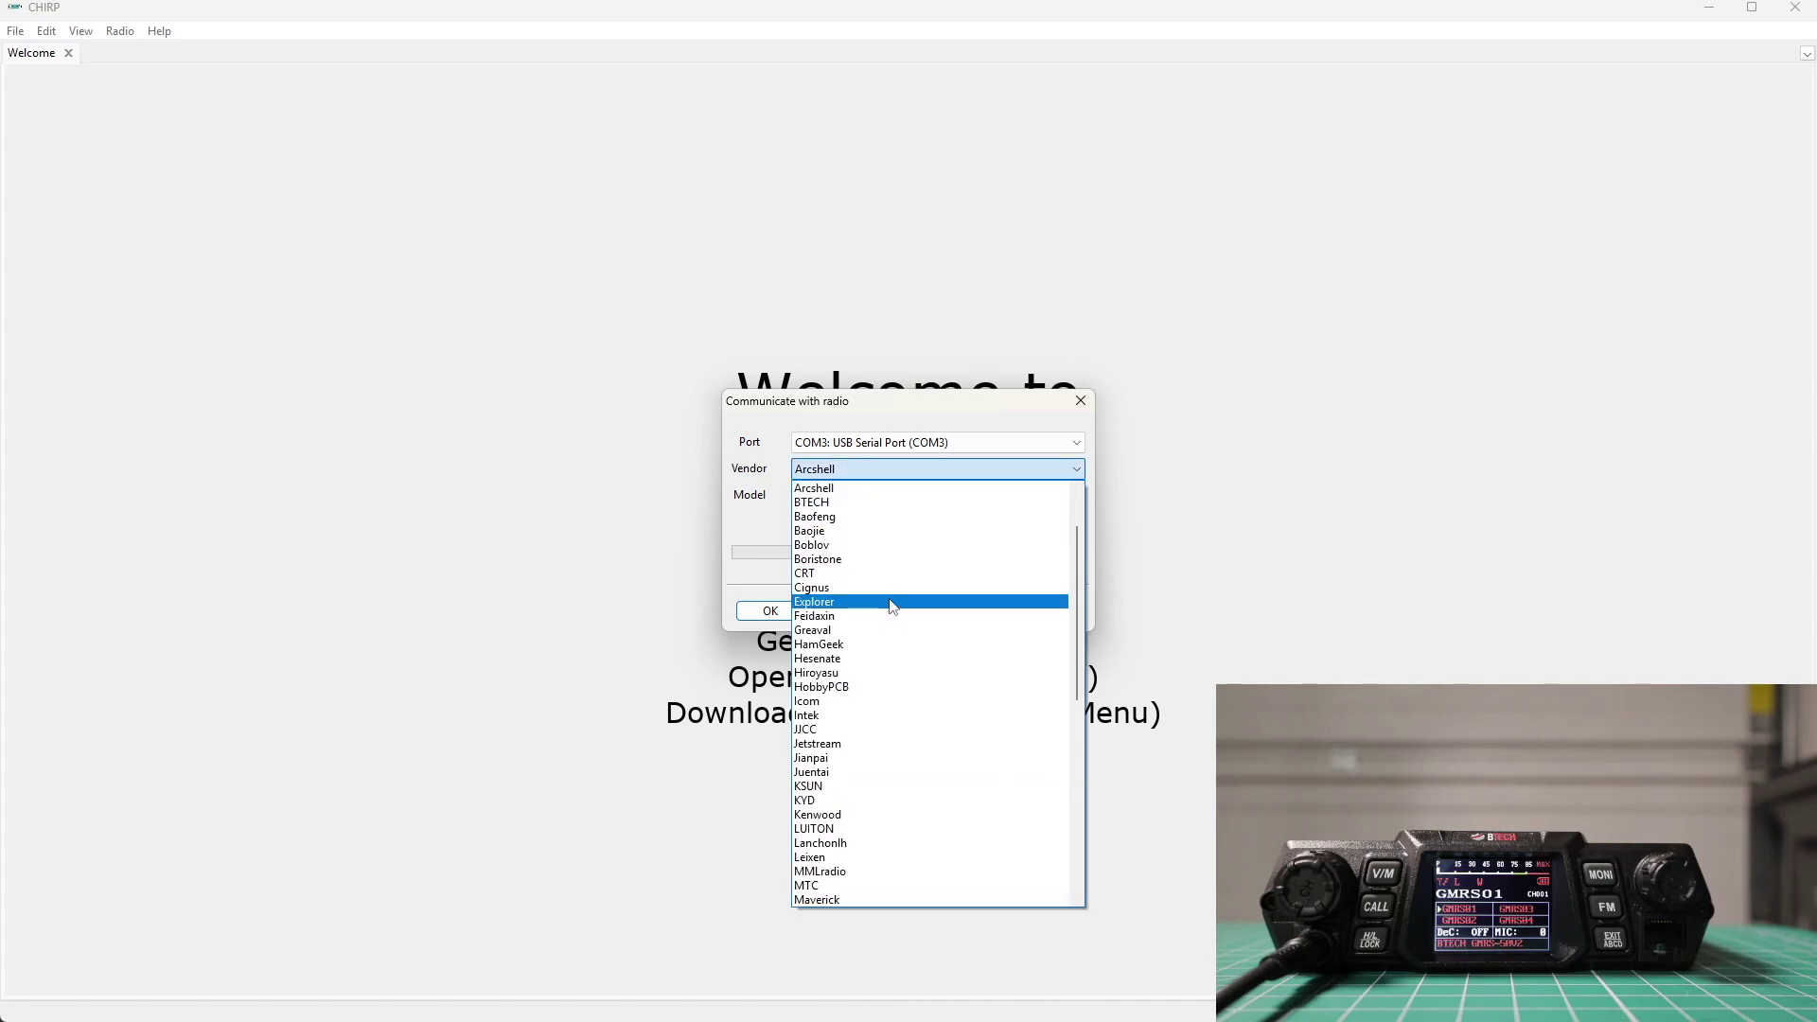
pyautogui.click(888, 504)
pyautogui.click(888, 499)
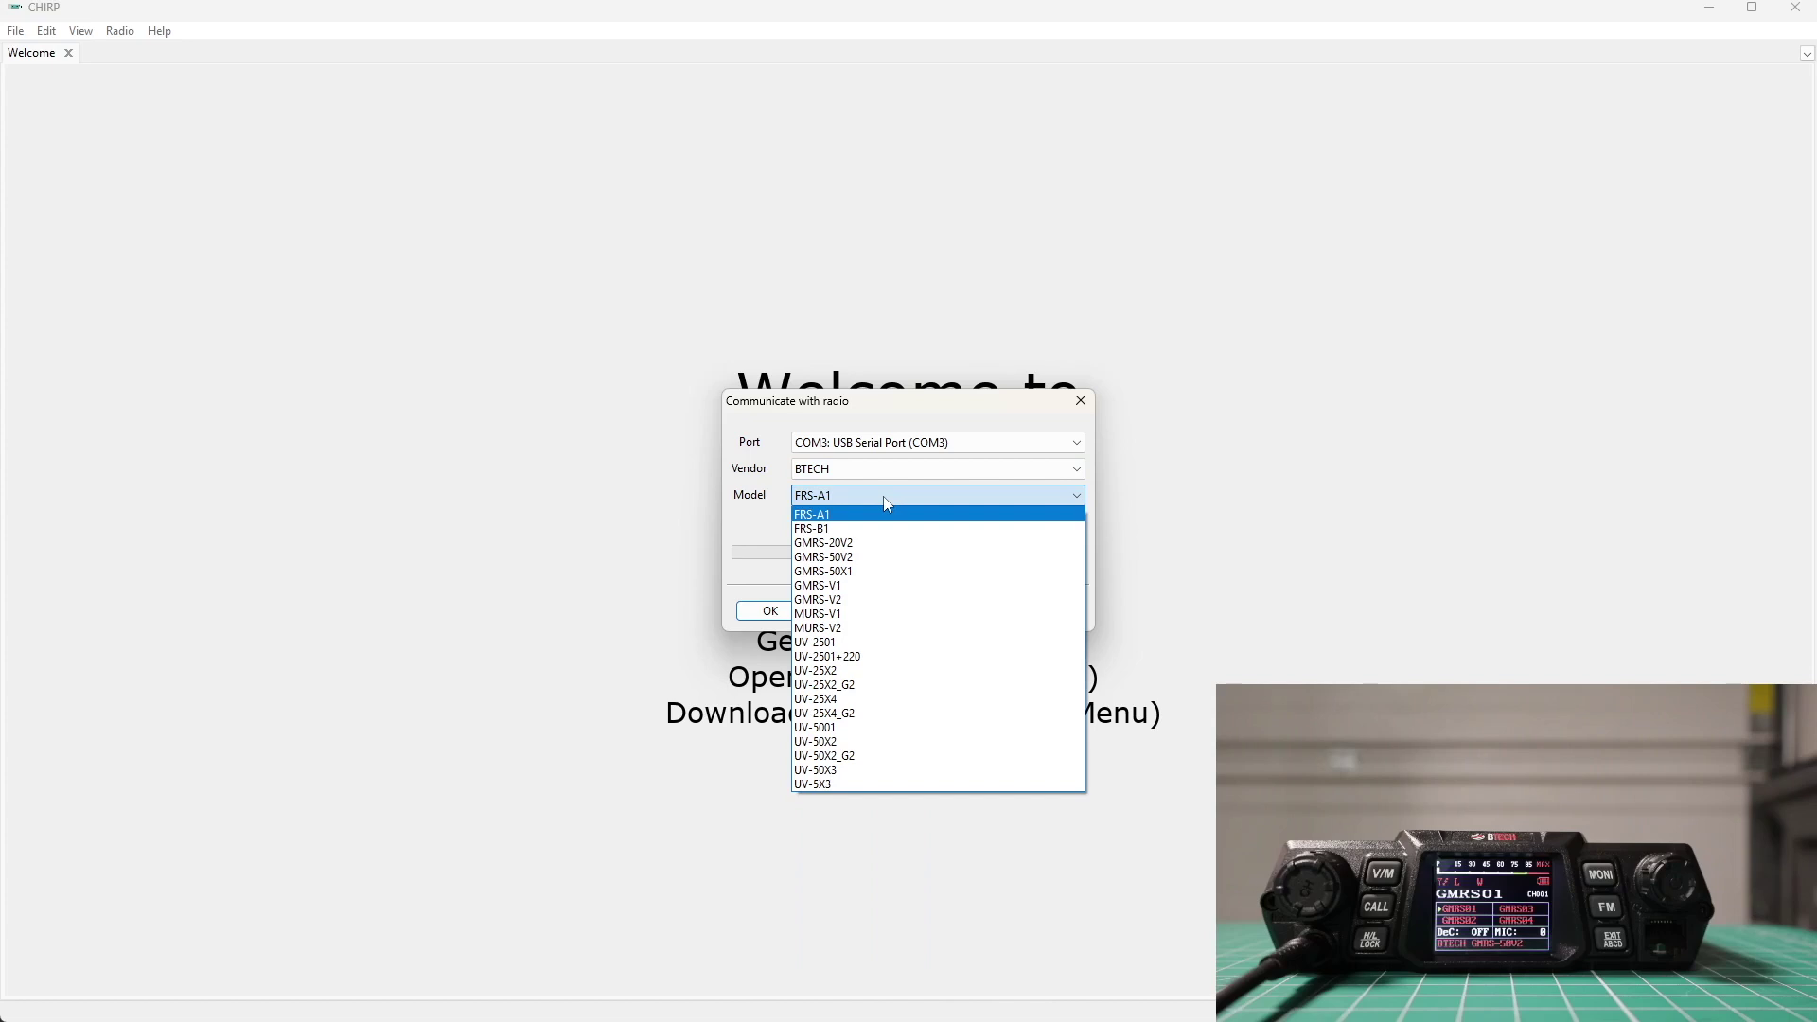
pyautogui.click(864, 558)
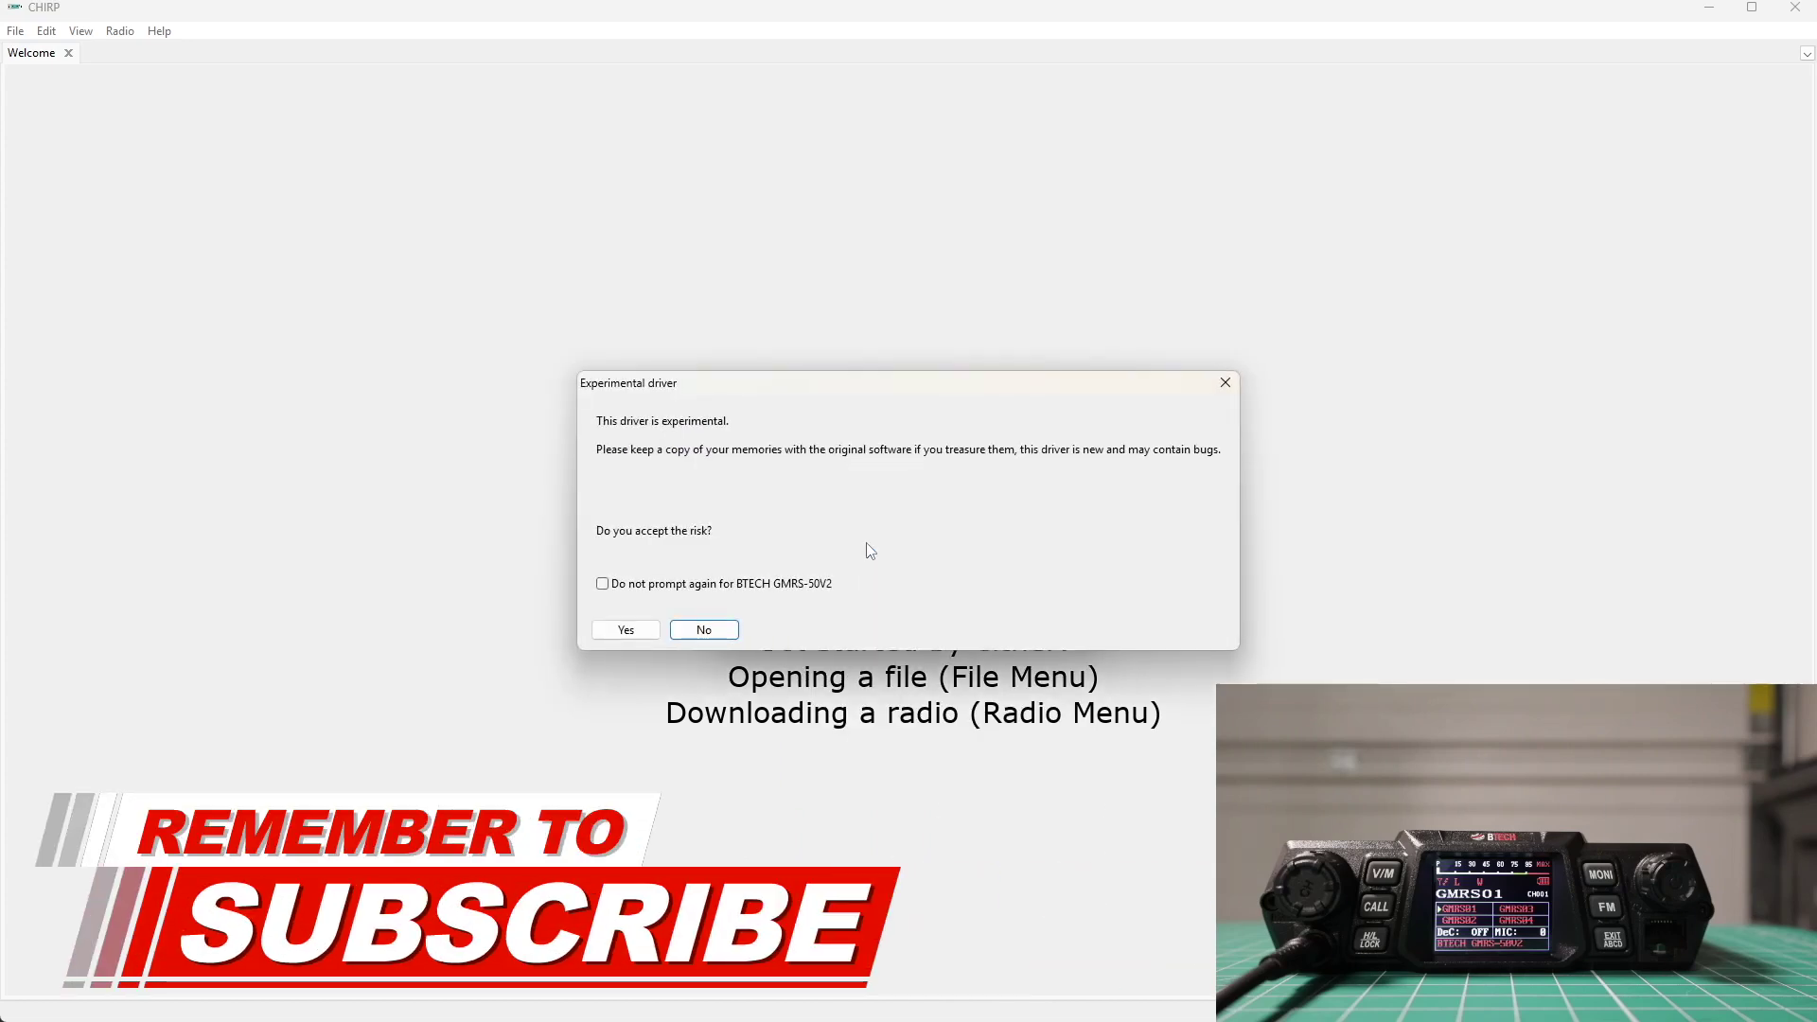
# - Accept the experimental driver risk and download the radio's memories
pyautogui.click(626, 631)
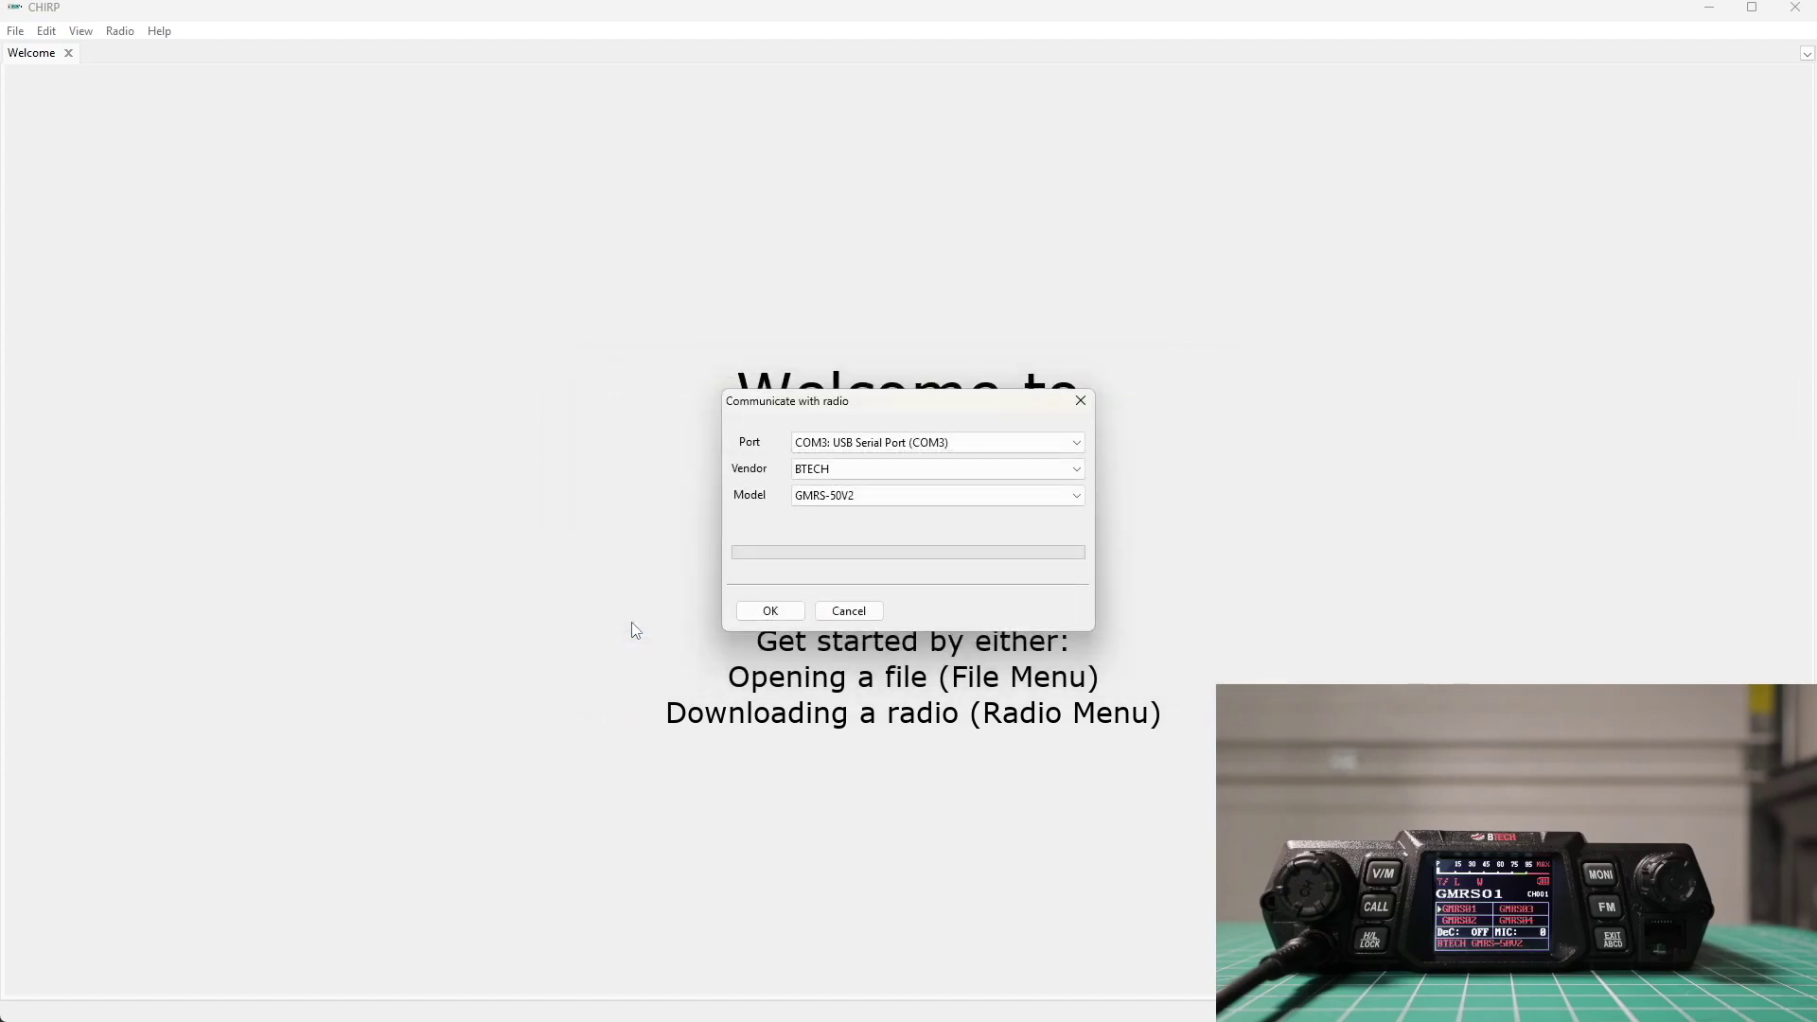
pyautogui.click(766, 611)
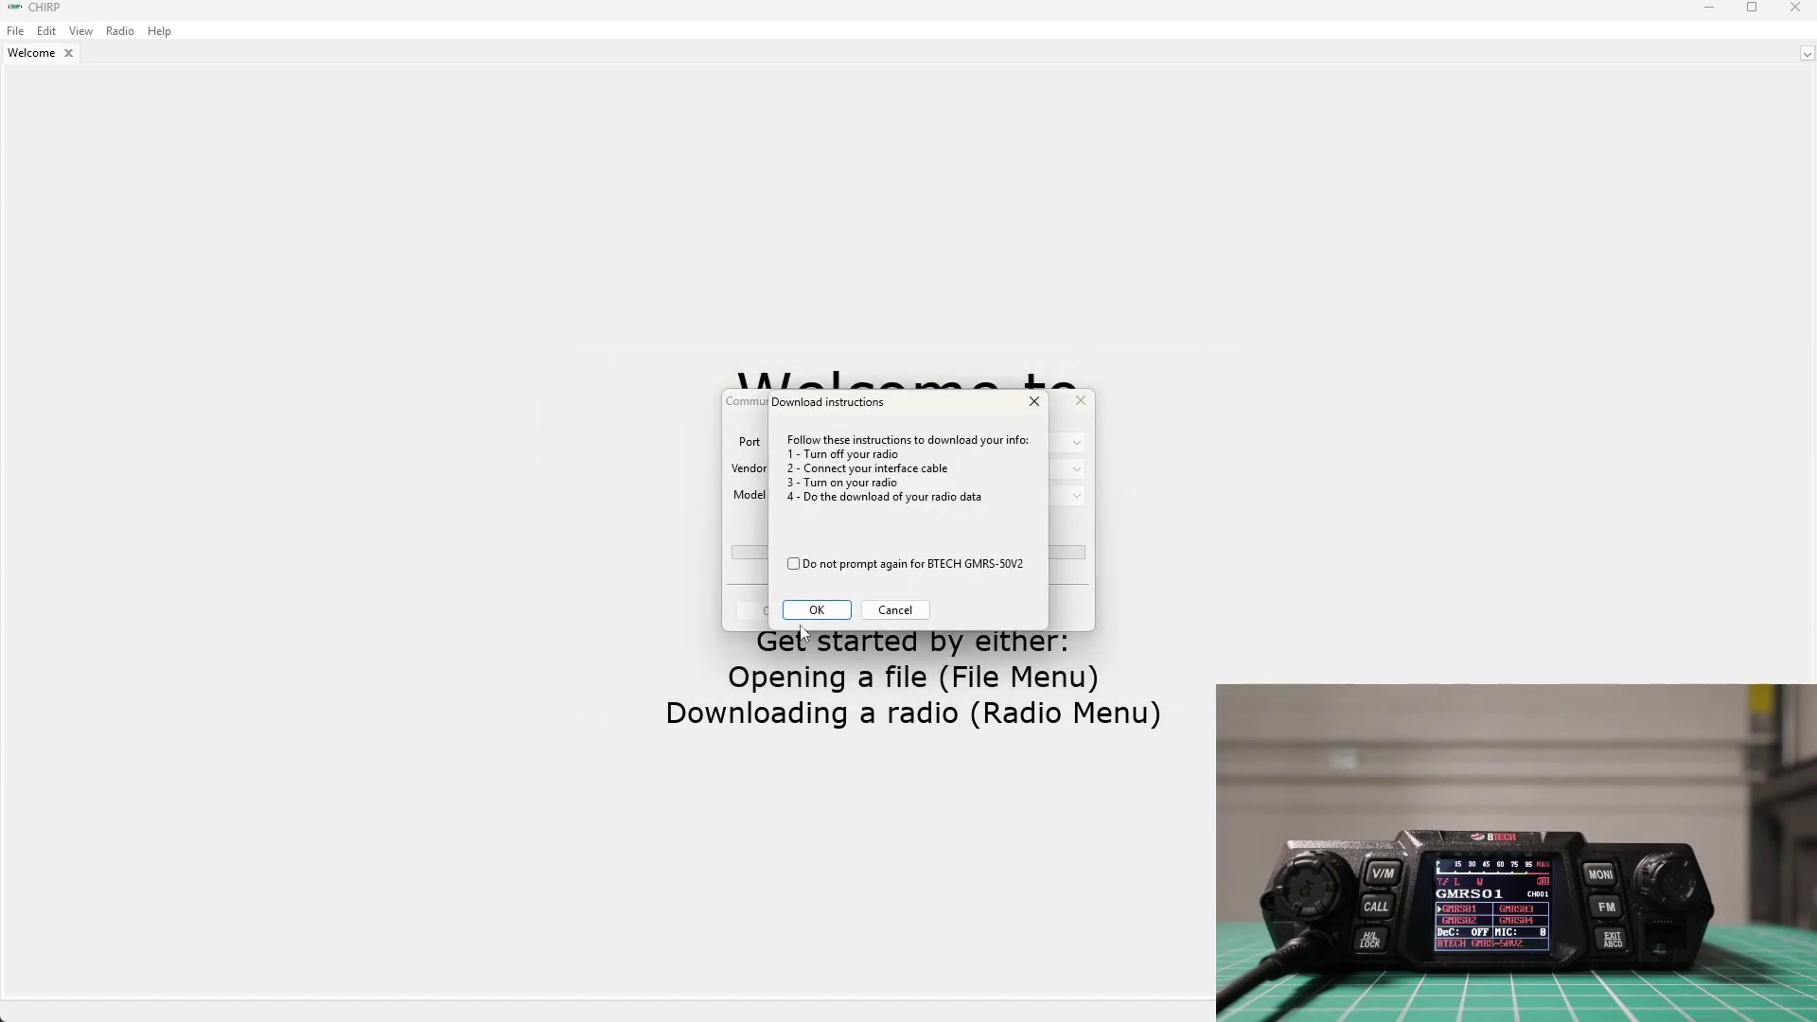
pyautogui.click(806, 613)
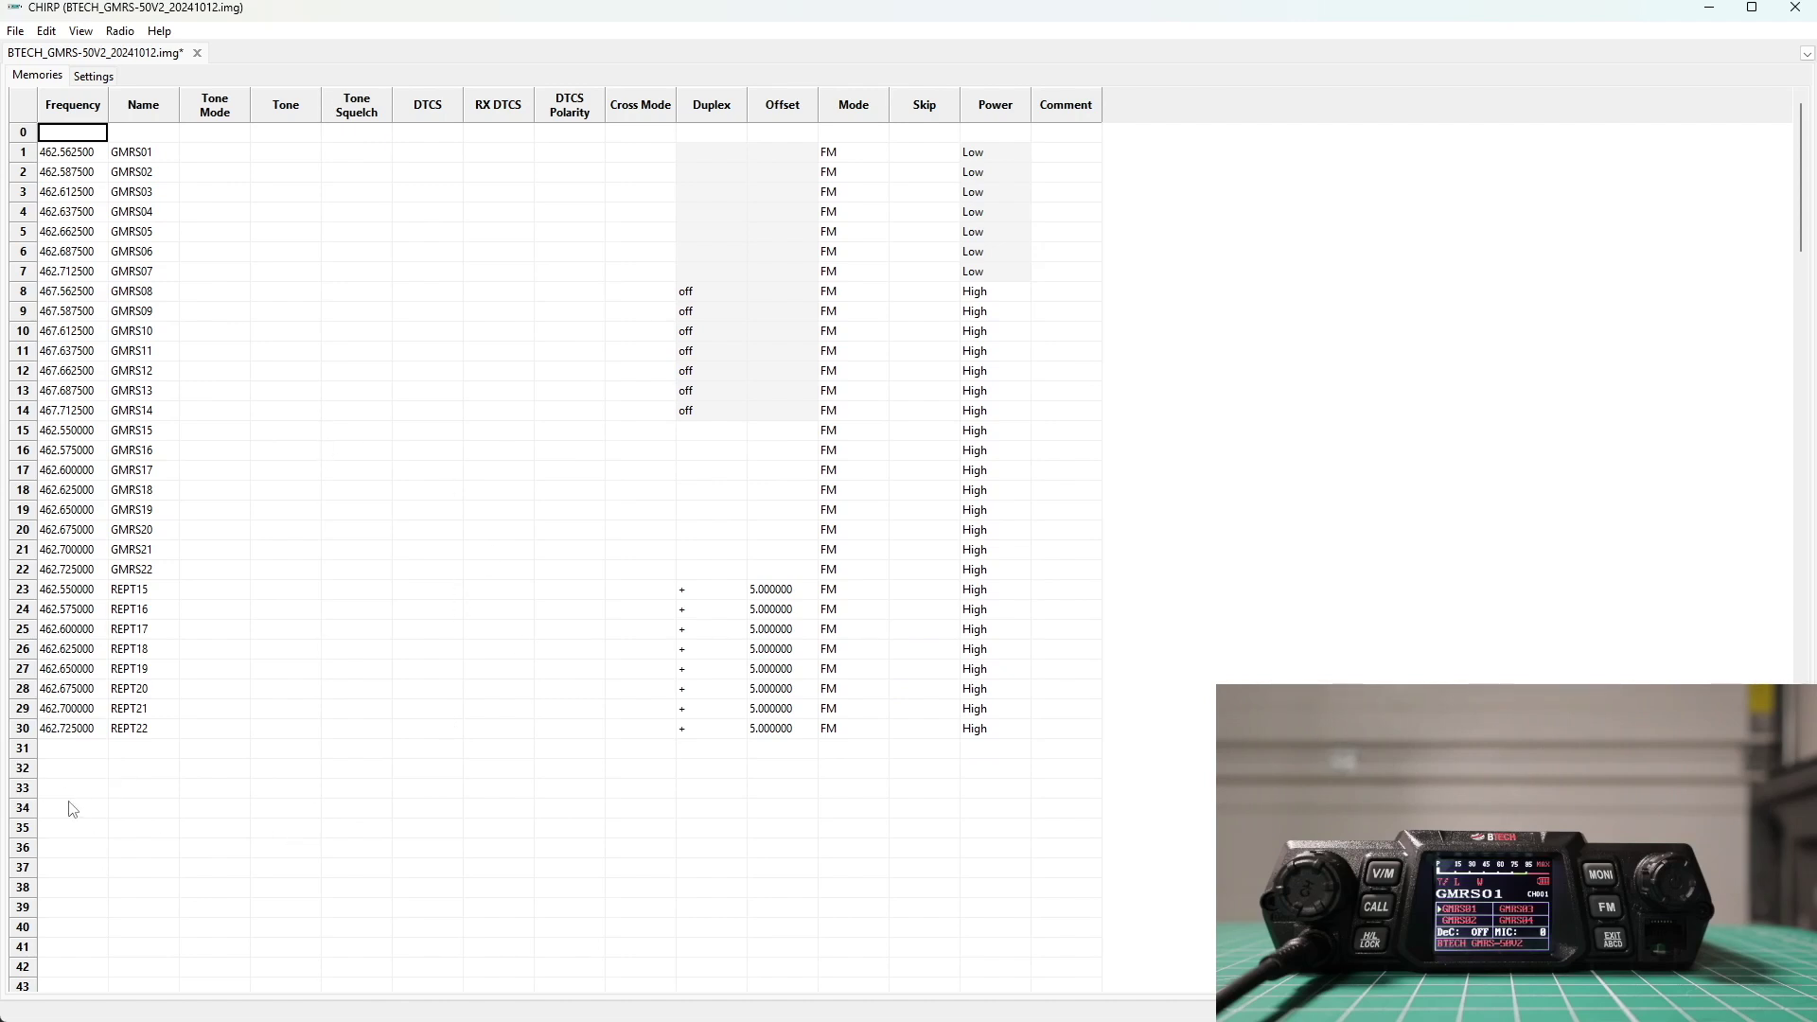
# - Create memory 35 with frequency 462.675 and the name SANTIAG
pyautogui.click(74, 833)
pyautogui.click(74, 833)
pyautogui.press('Tab')
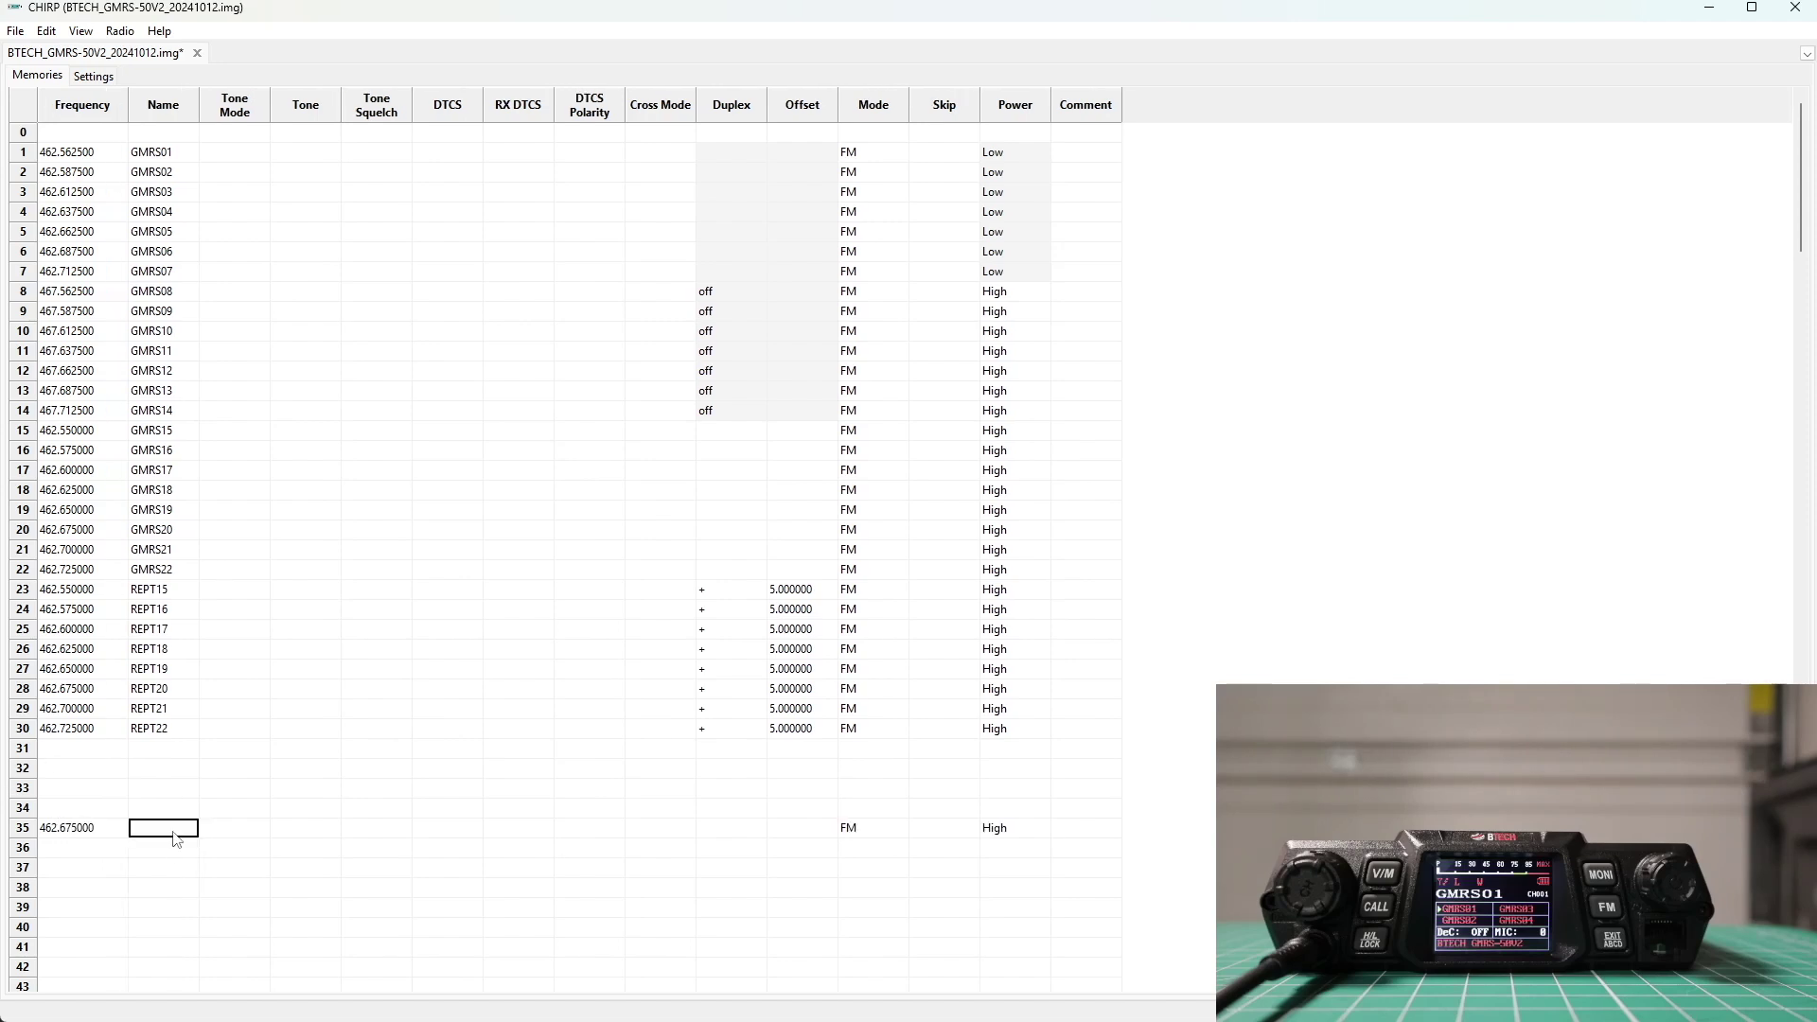
pyautogui.write('SANTIAG')
pyautogui.press('Tab')
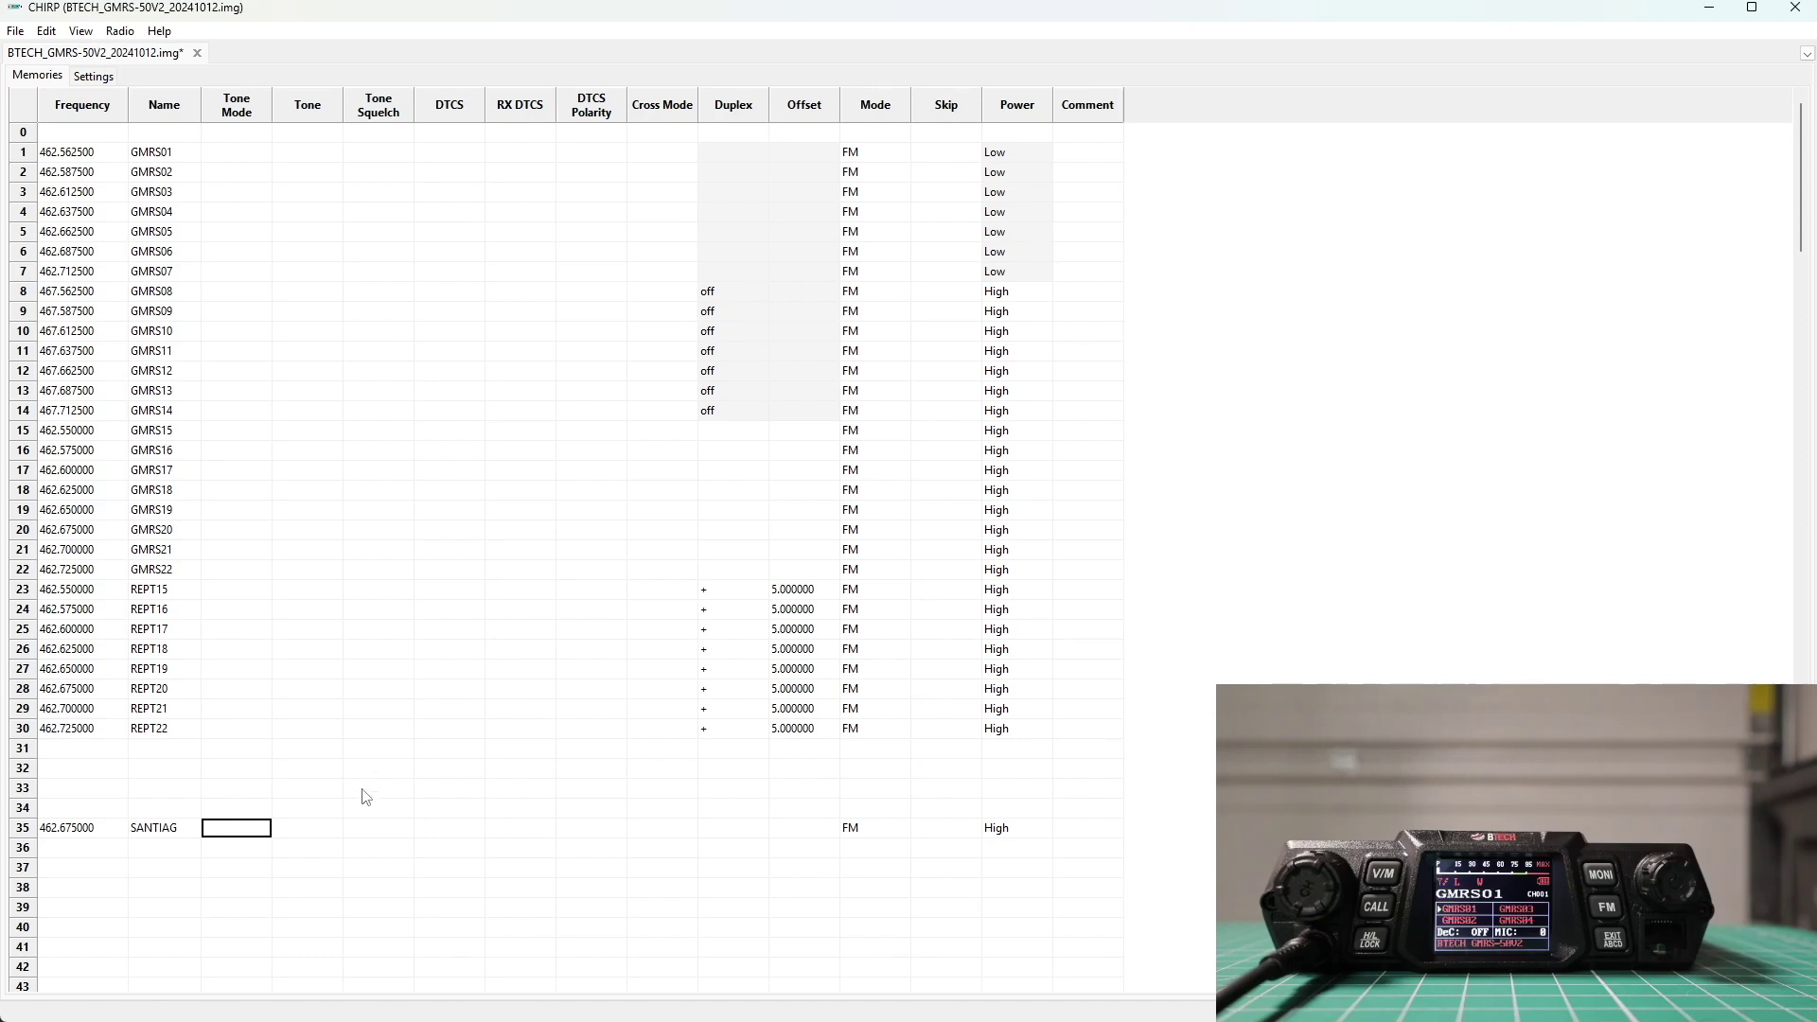
# - Set memory 35's tone mode to Tone and its tone to 146.2
pyautogui.click(232, 832)
pyautogui.click(262, 834)
pyautogui.click(249, 865)
pyautogui.click(281, 841)
pyautogui.click(325, 839)
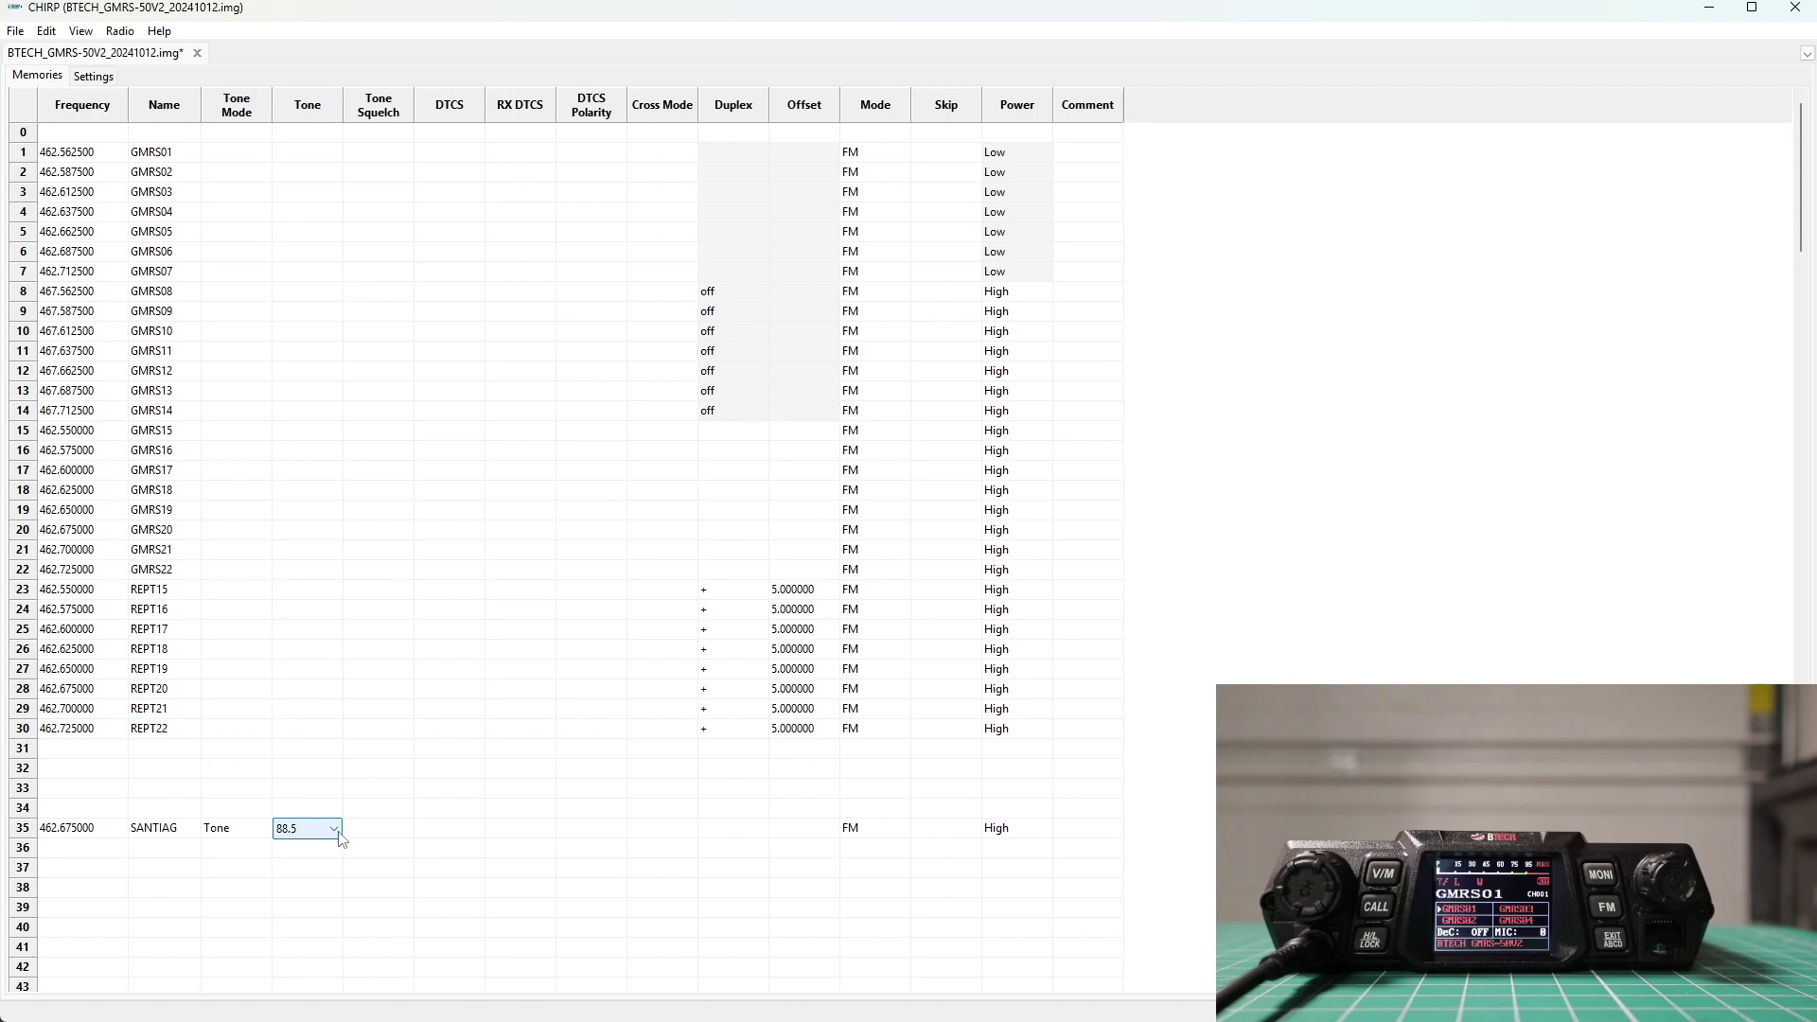
pyautogui.click(339, 836)
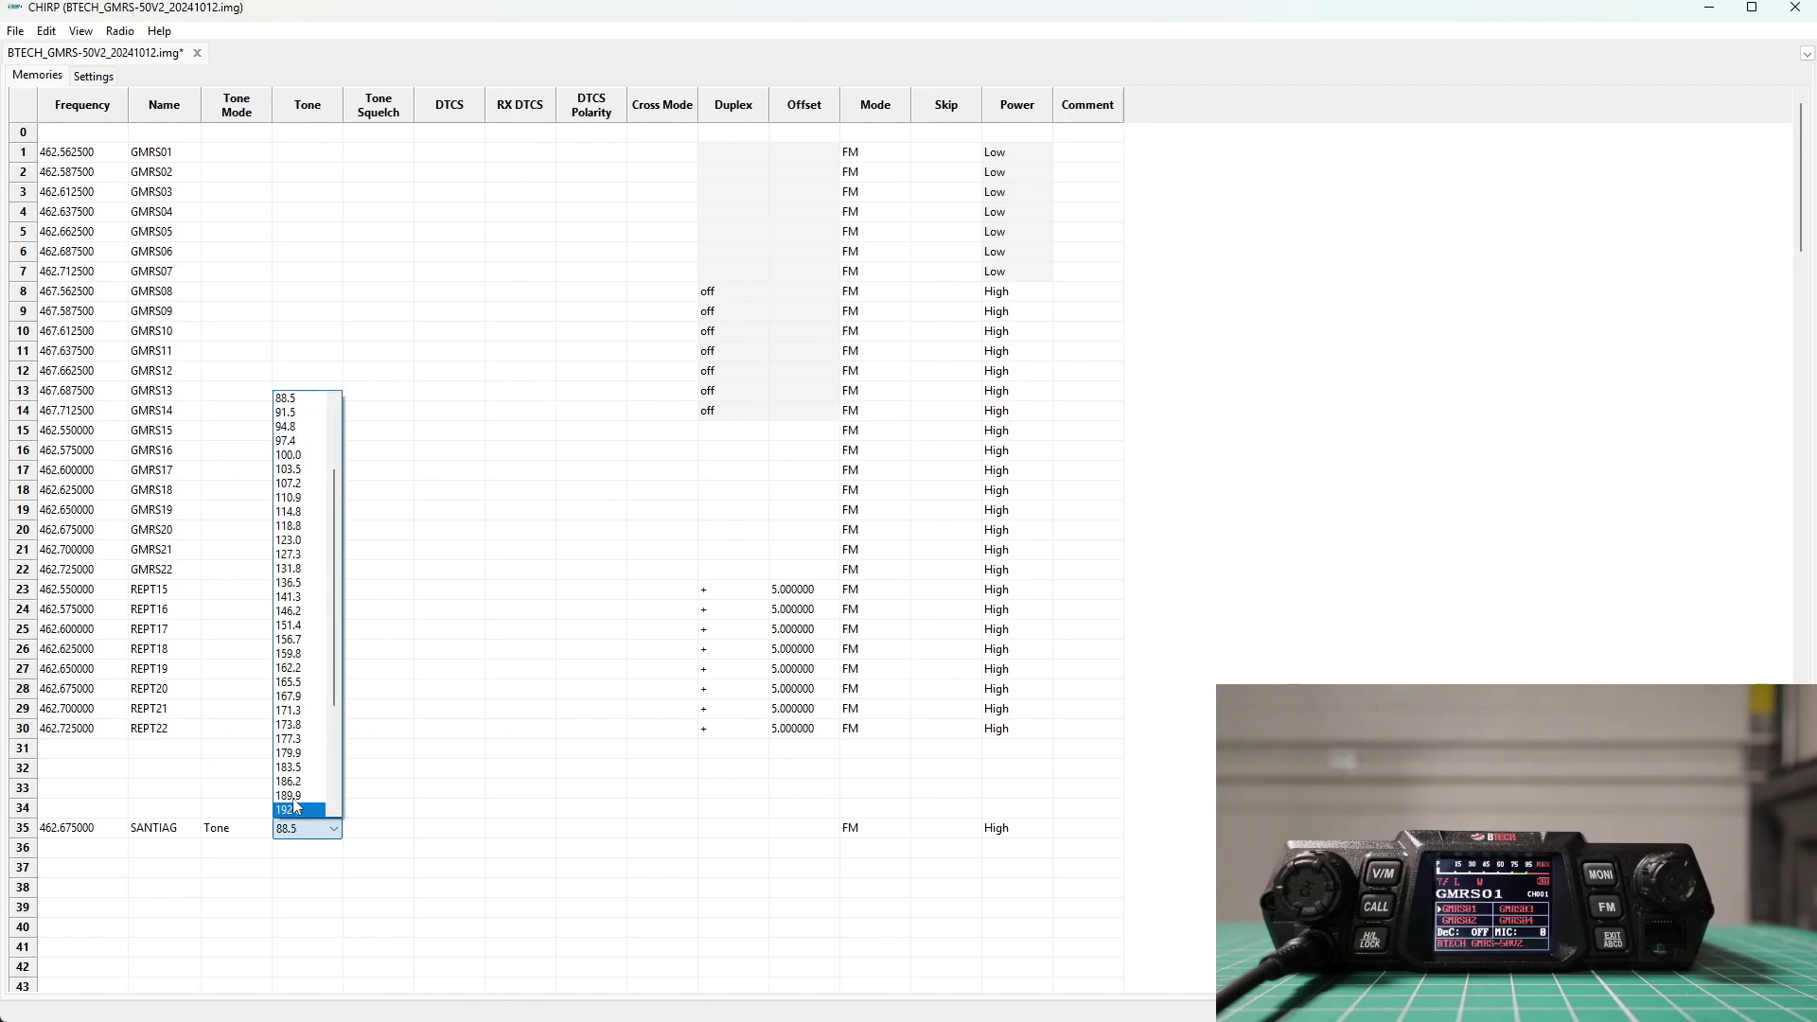
pyautogui.click(296, 617)
# - Set memory 35's duplex to + with an offset of 5.00 MHz
pyautogui.press('Right')
pyautogui.press('Right')
pyautogui.press('Right')
pyautogui.press('Right')
pyautogui.press('Right')
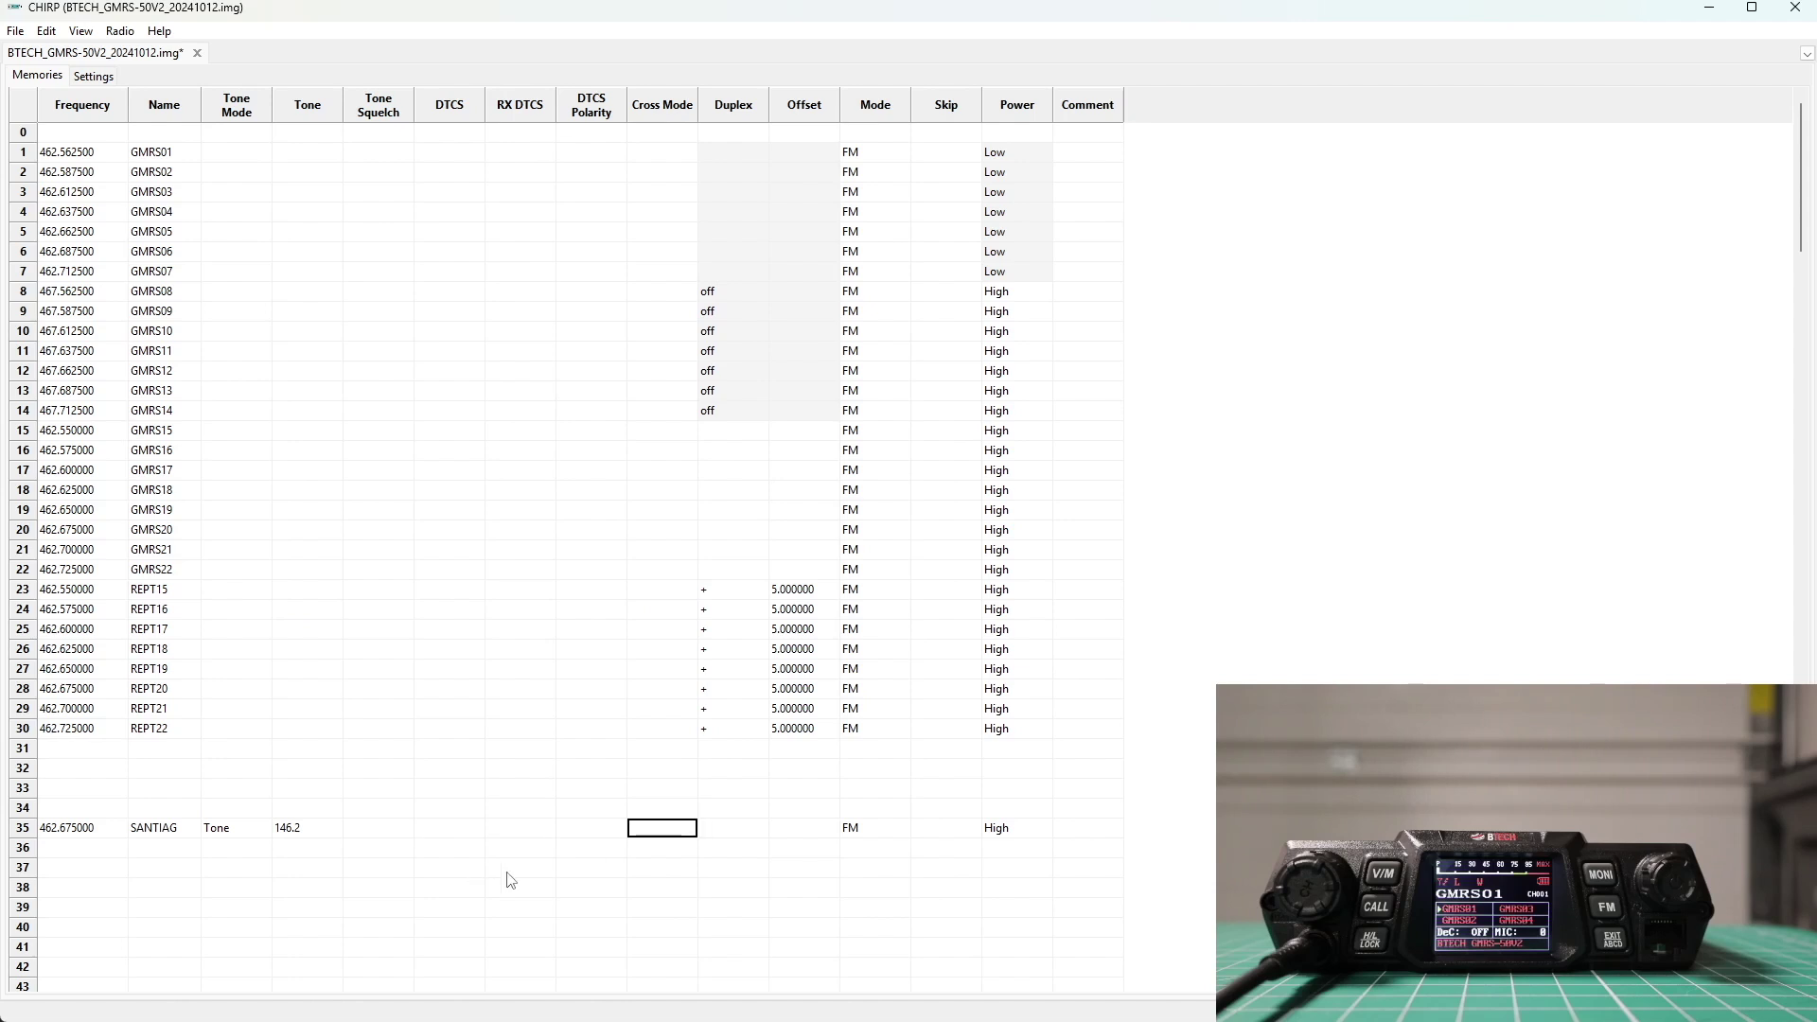
pyautogui.press('Right')
pyautogui.click(722, 832)
pyautogui.click(724, 831)
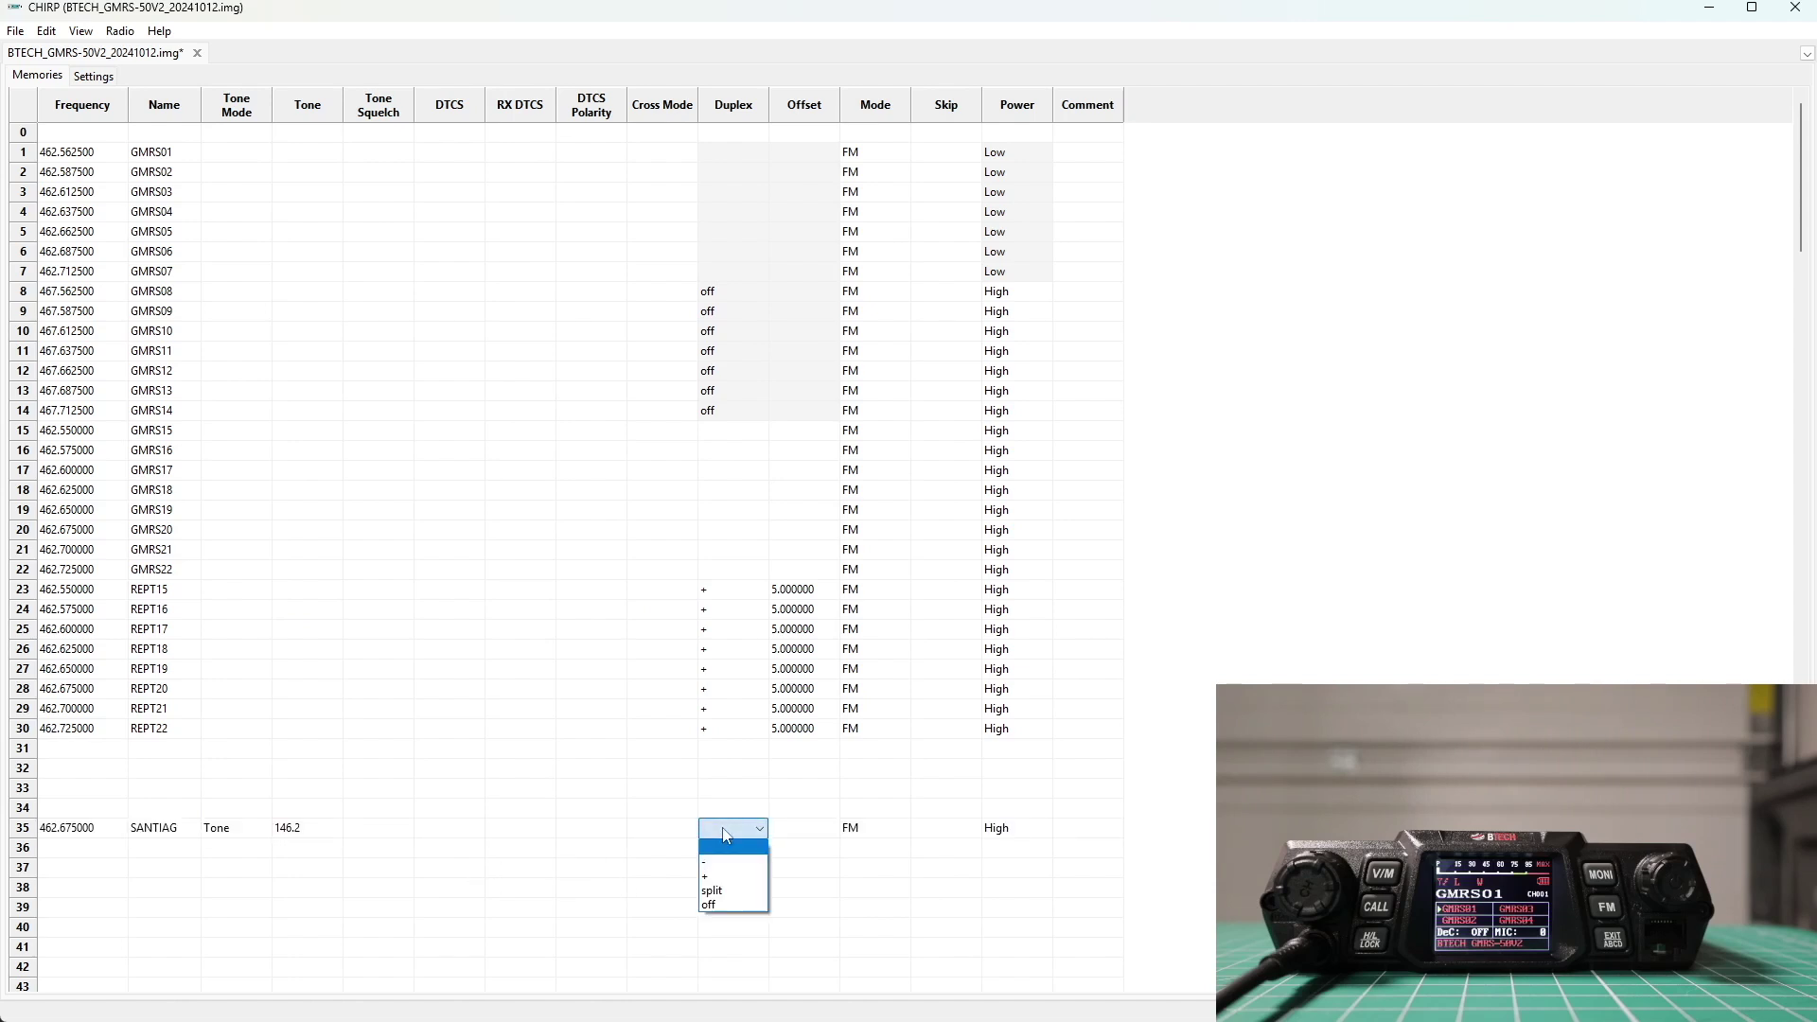
pyautogui.click(726, 878)
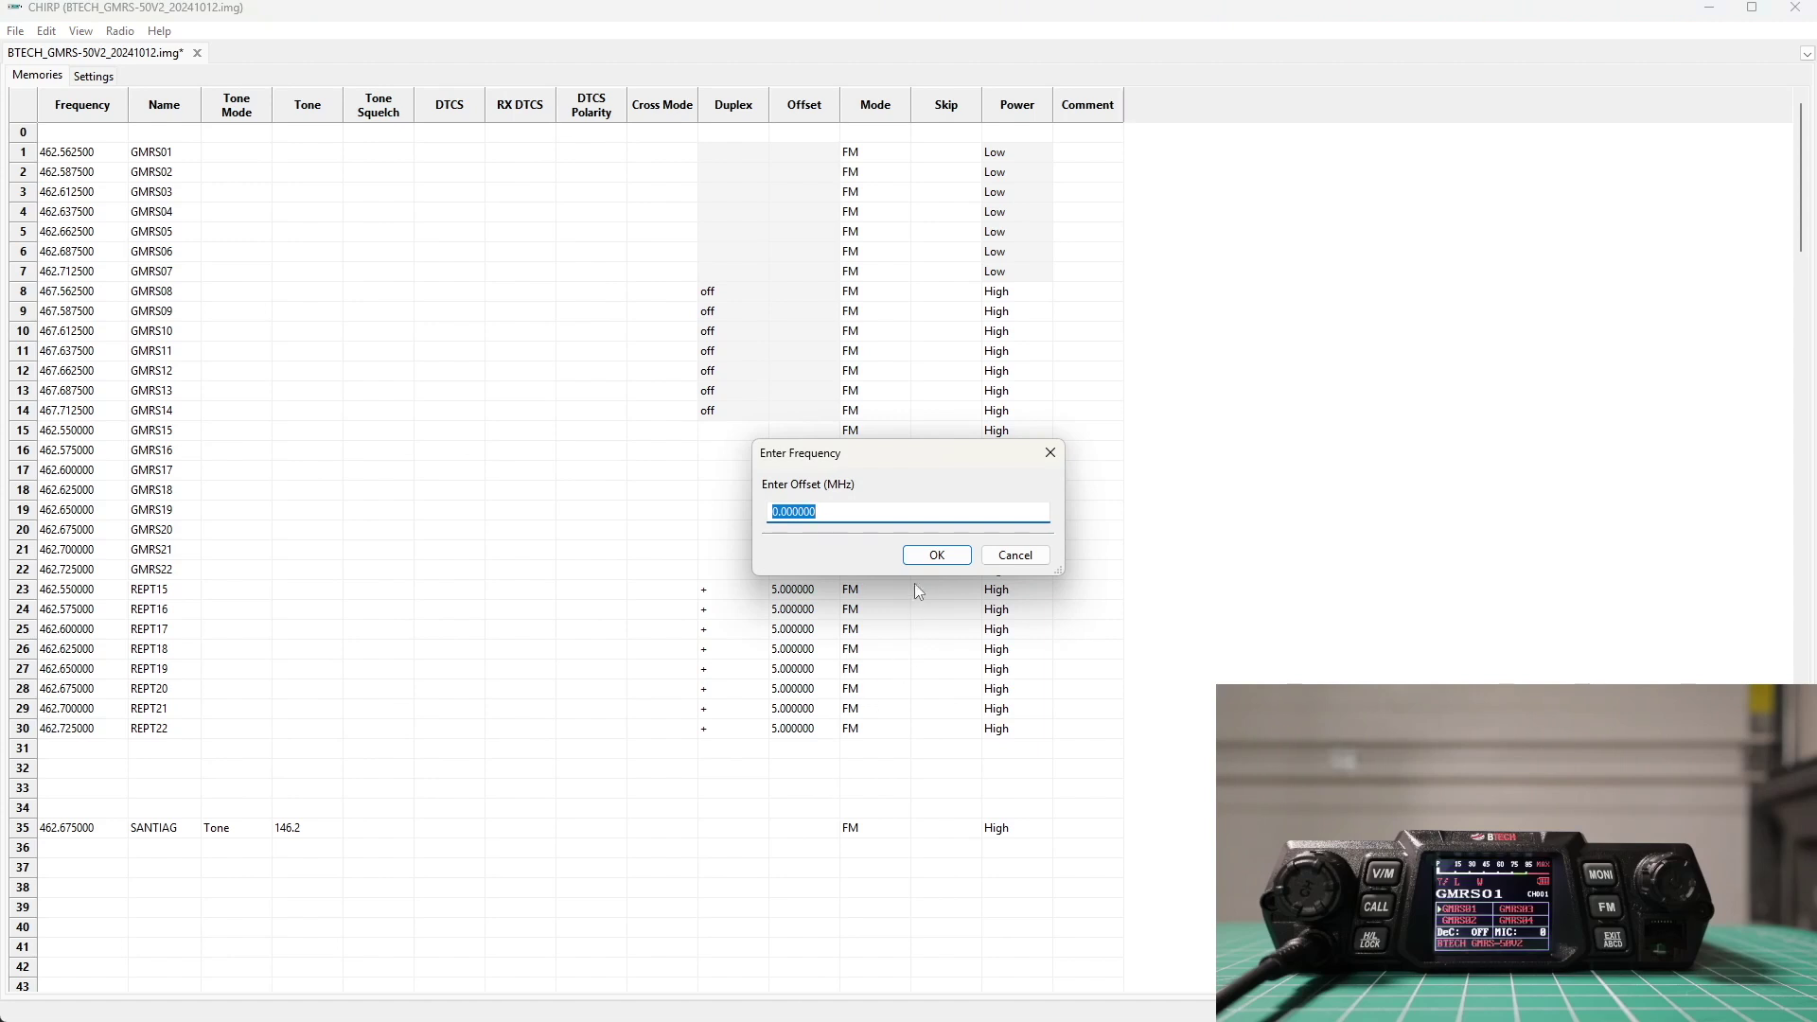
pyautogui.write('5.00')
pyautogui.click(937, 554)
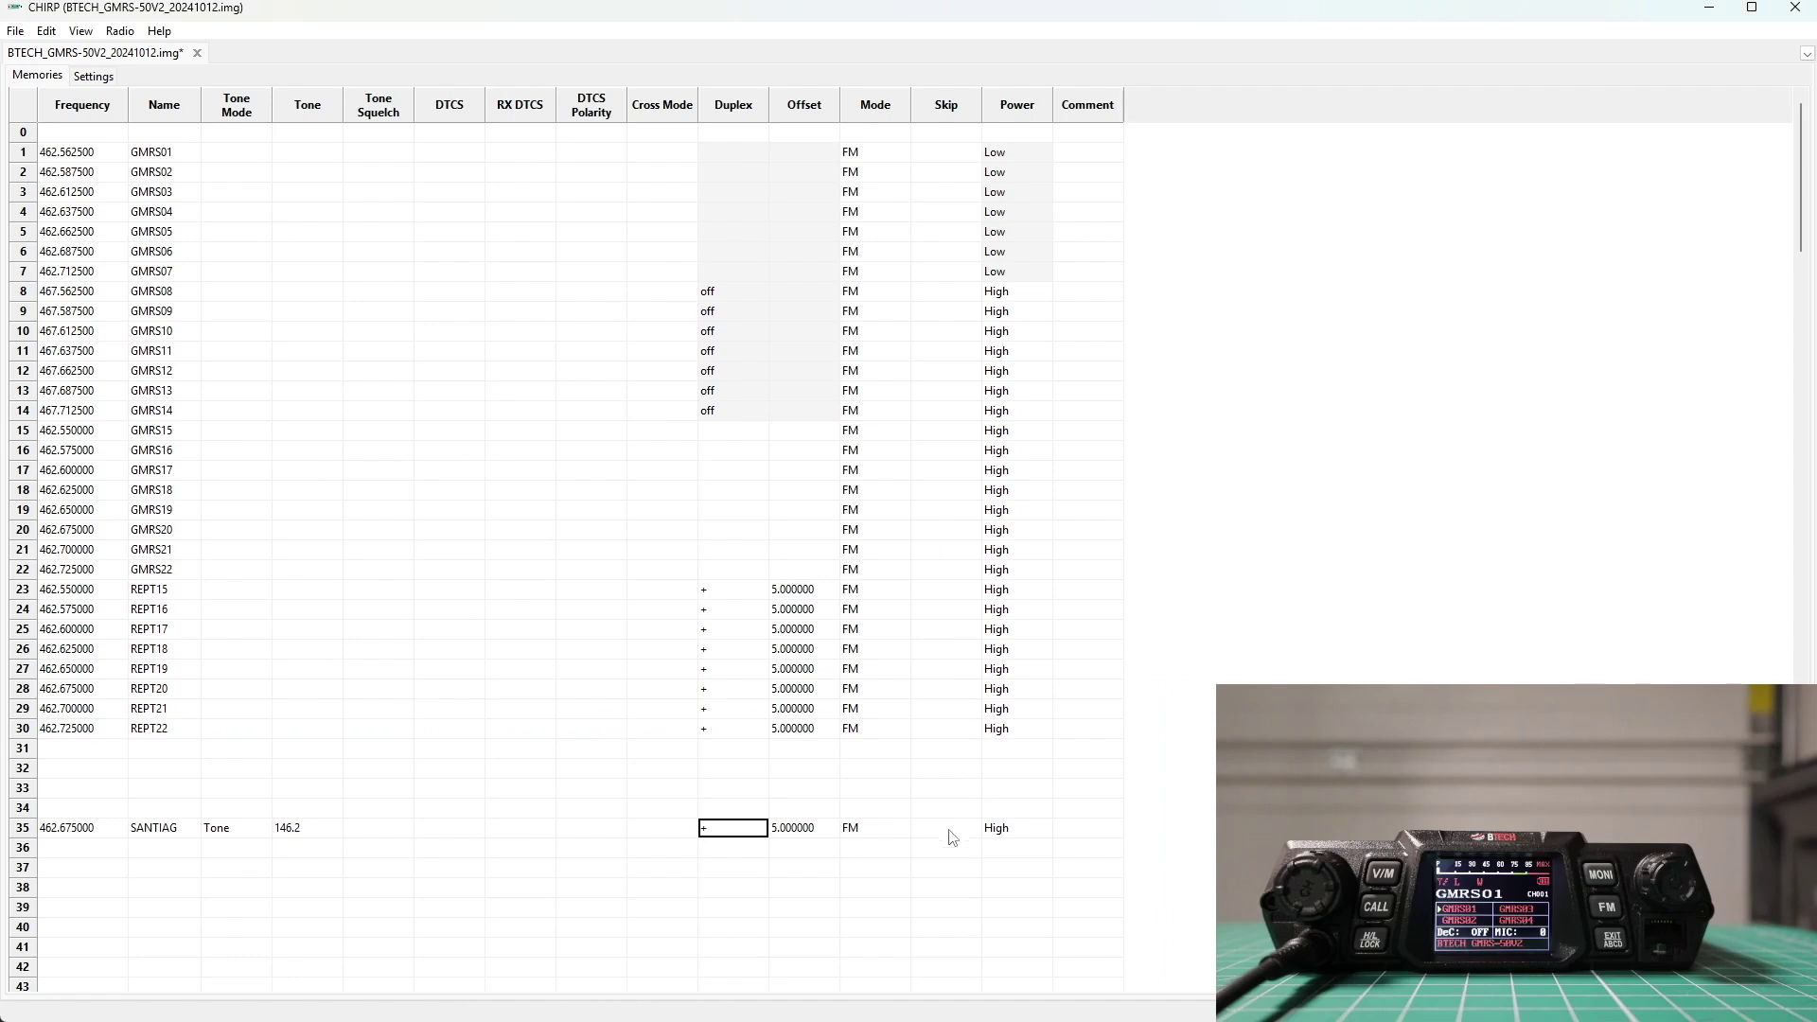
# - View the power levels available for memory 35
pyautogui.click(1015, 830)
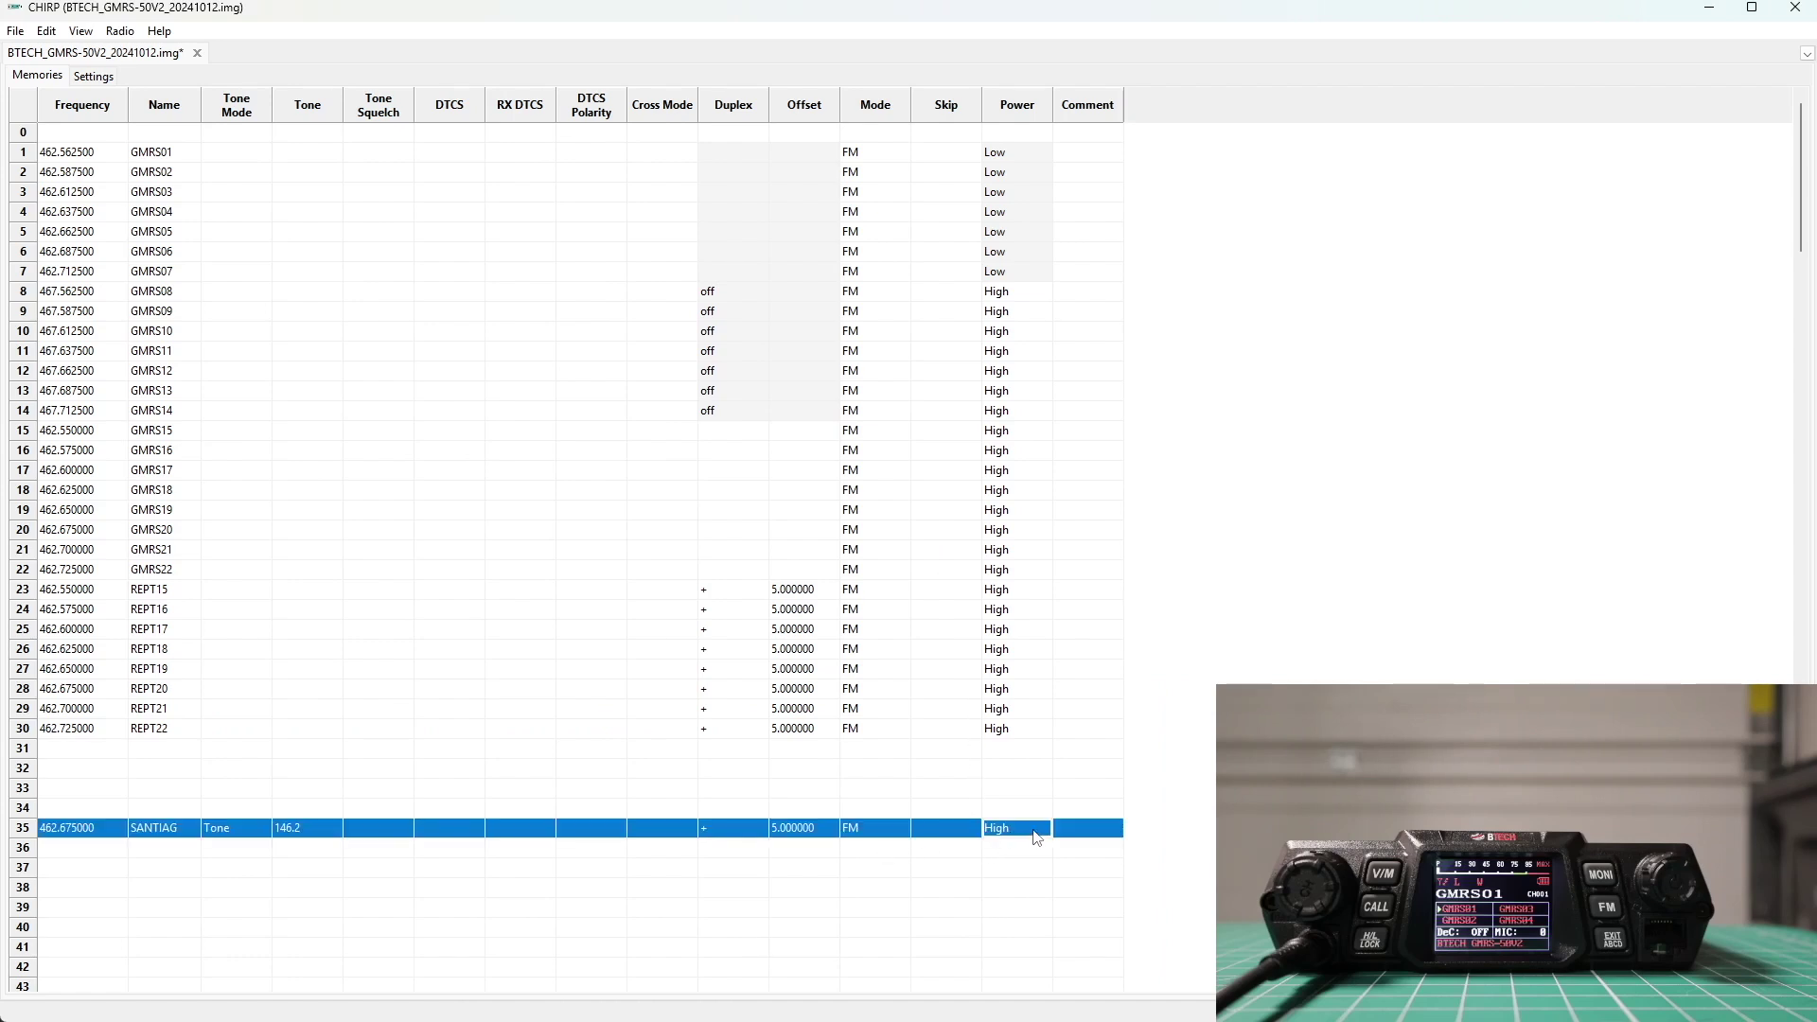
pyautogui.click(1045, 835)
pyautogui.click(1044, 833)
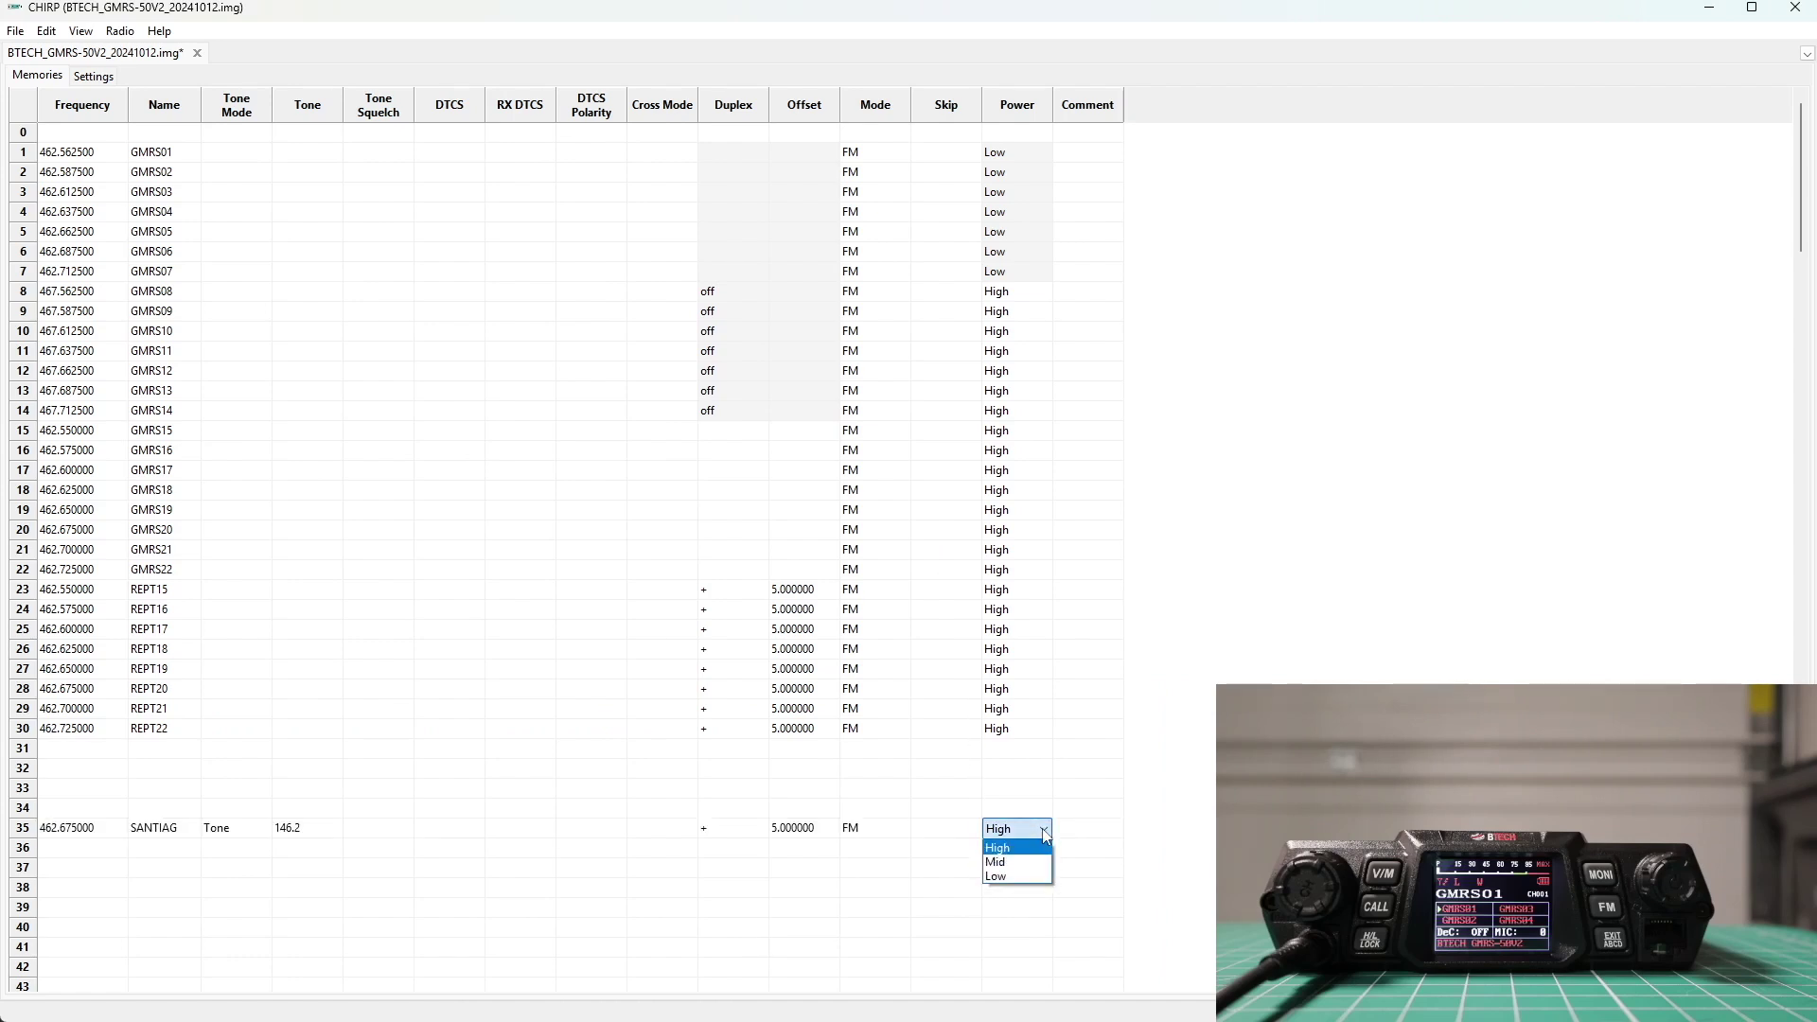
pyautogui.click(1045, 834)
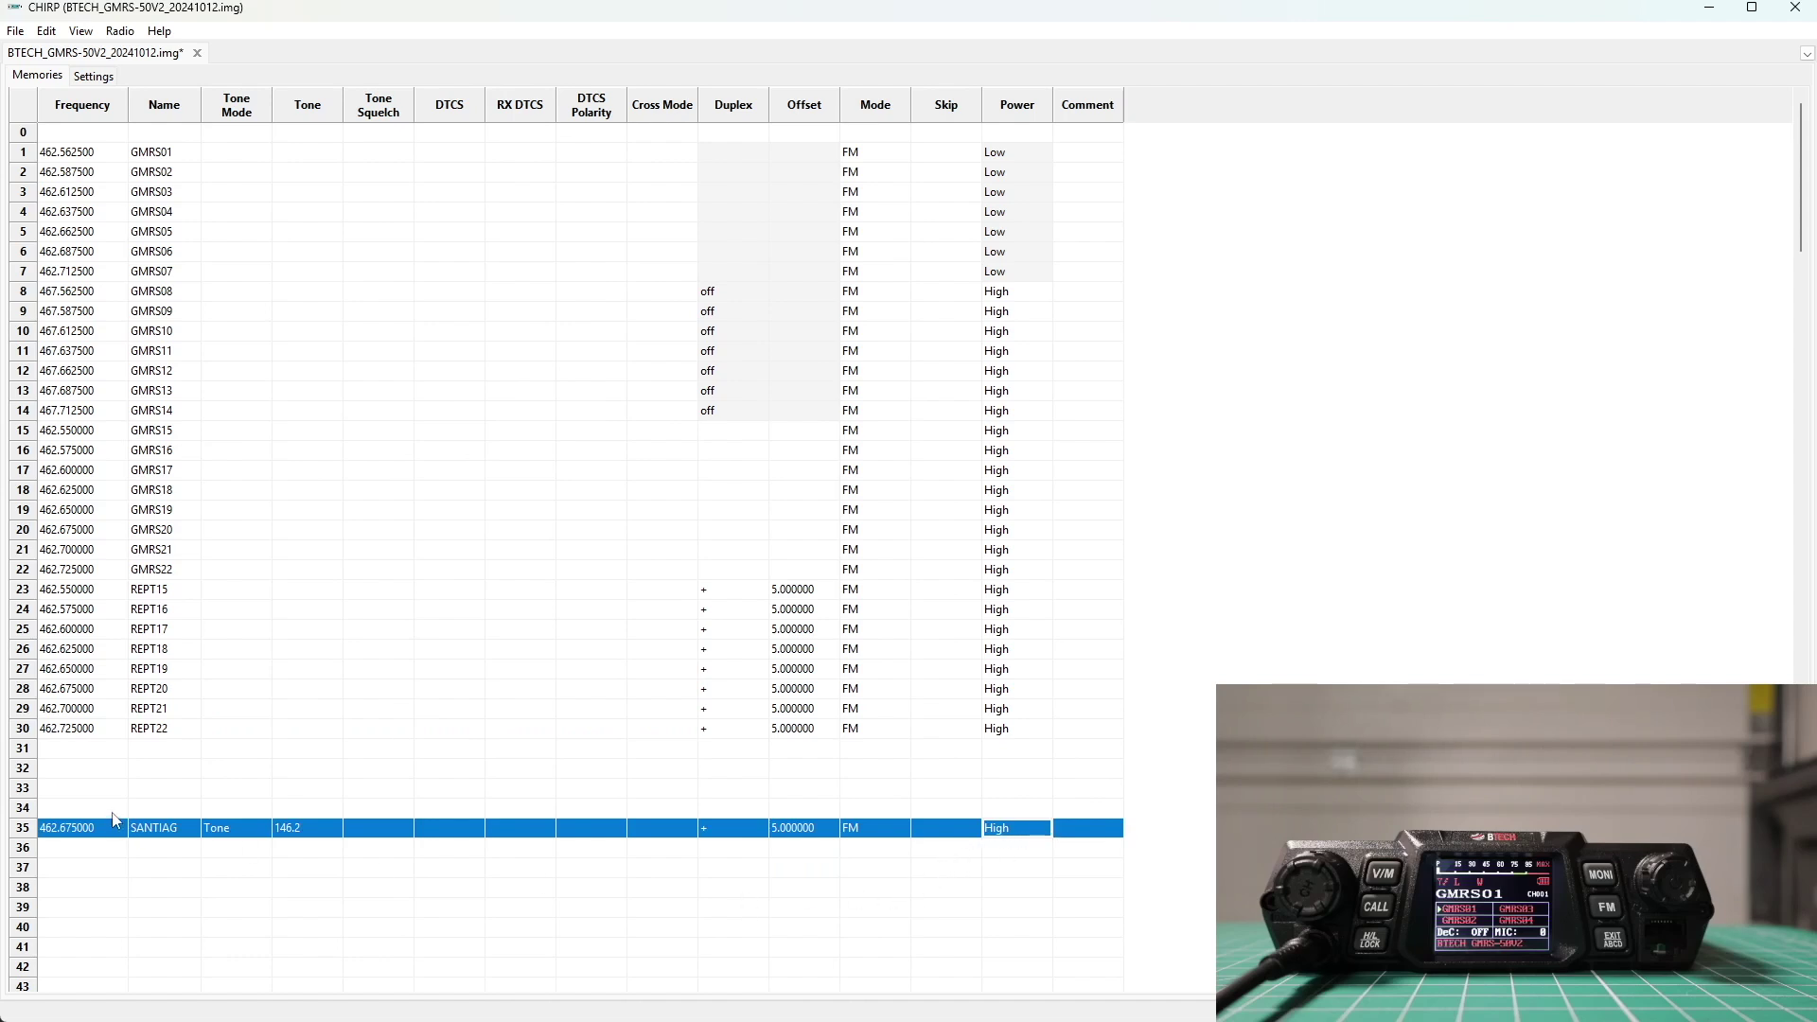
# - Create memory 36 with frequency 146.520 and the name NATIONA
pyautogui.click(60, 848)
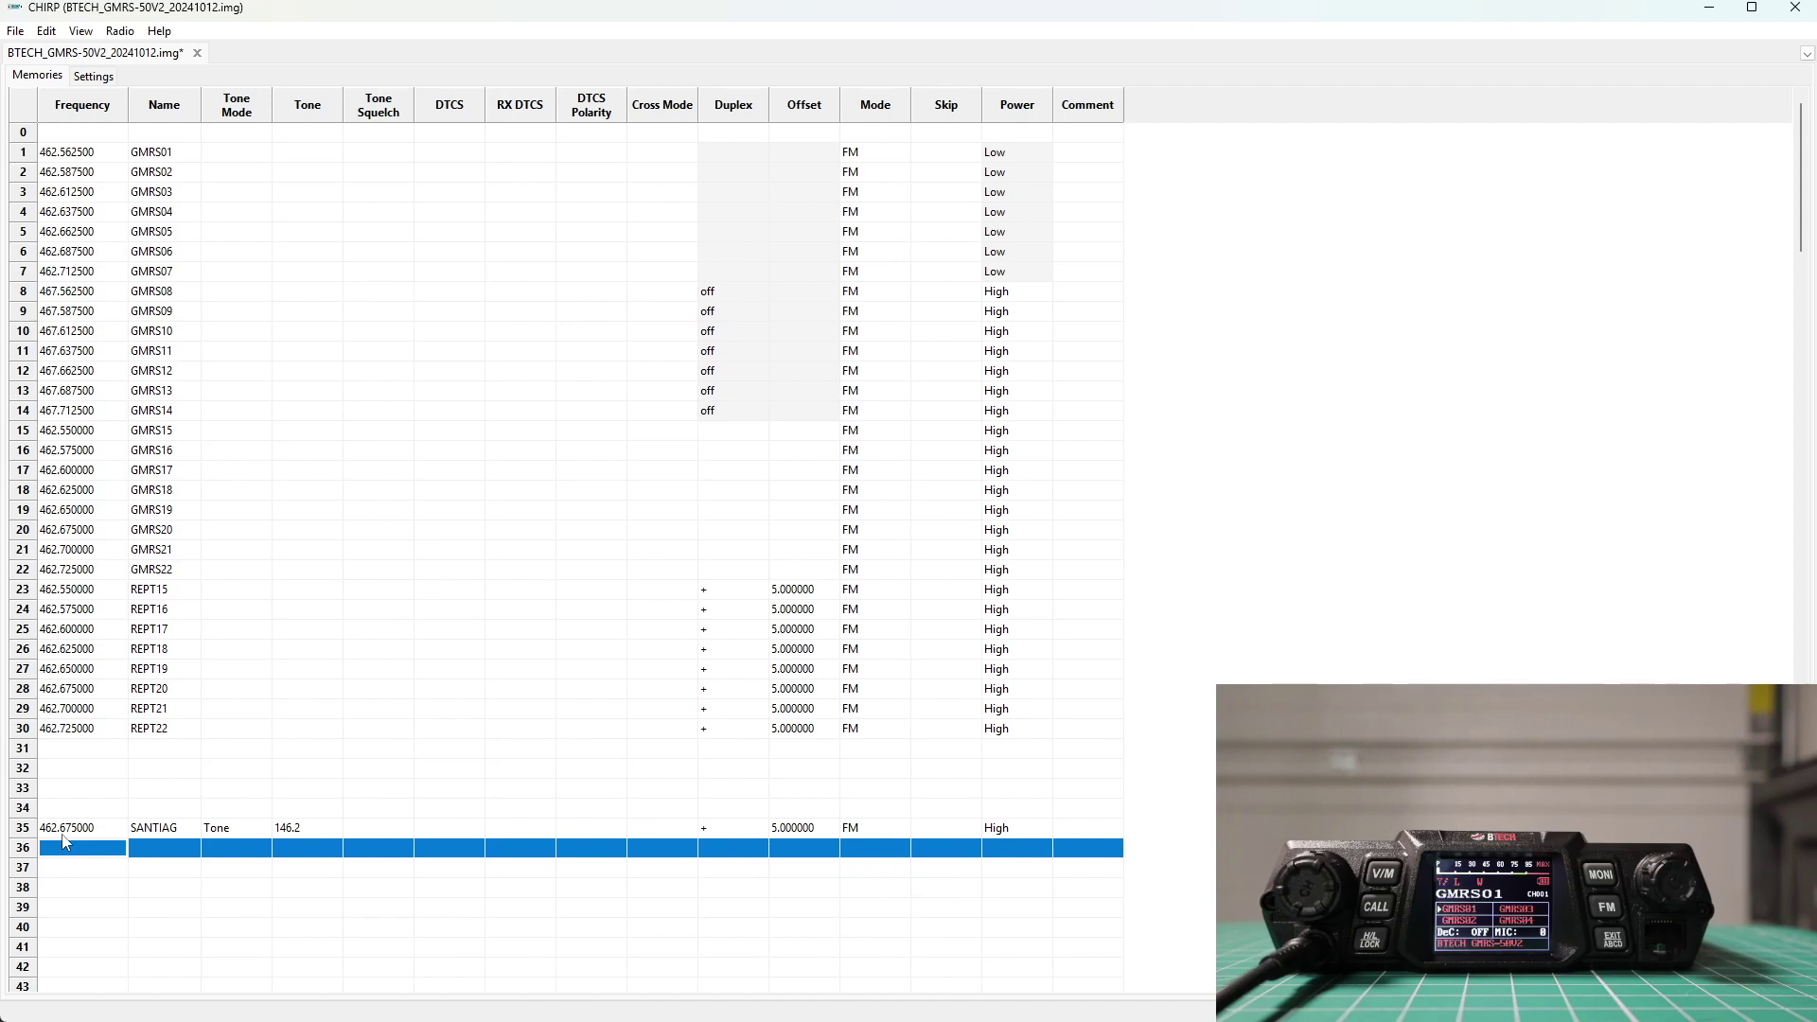
pyautogui.write('146')
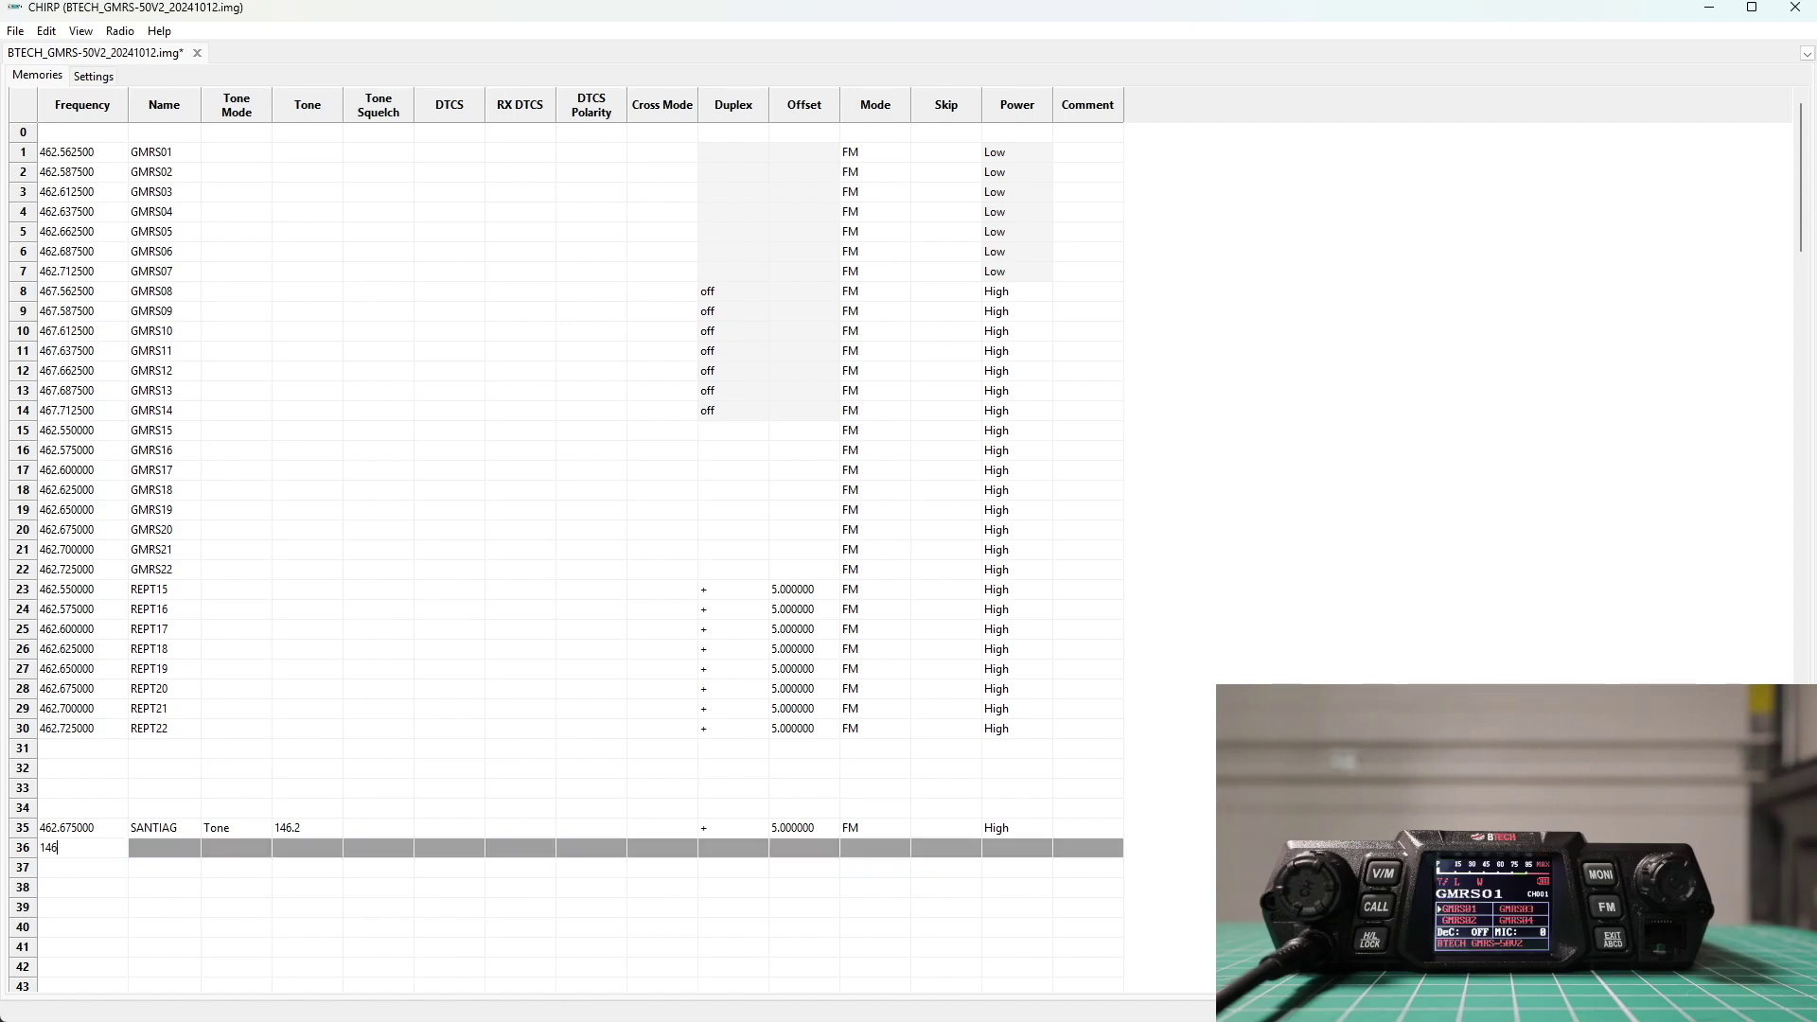
pyautogui.write('.520')
pyautogui.press('Return')
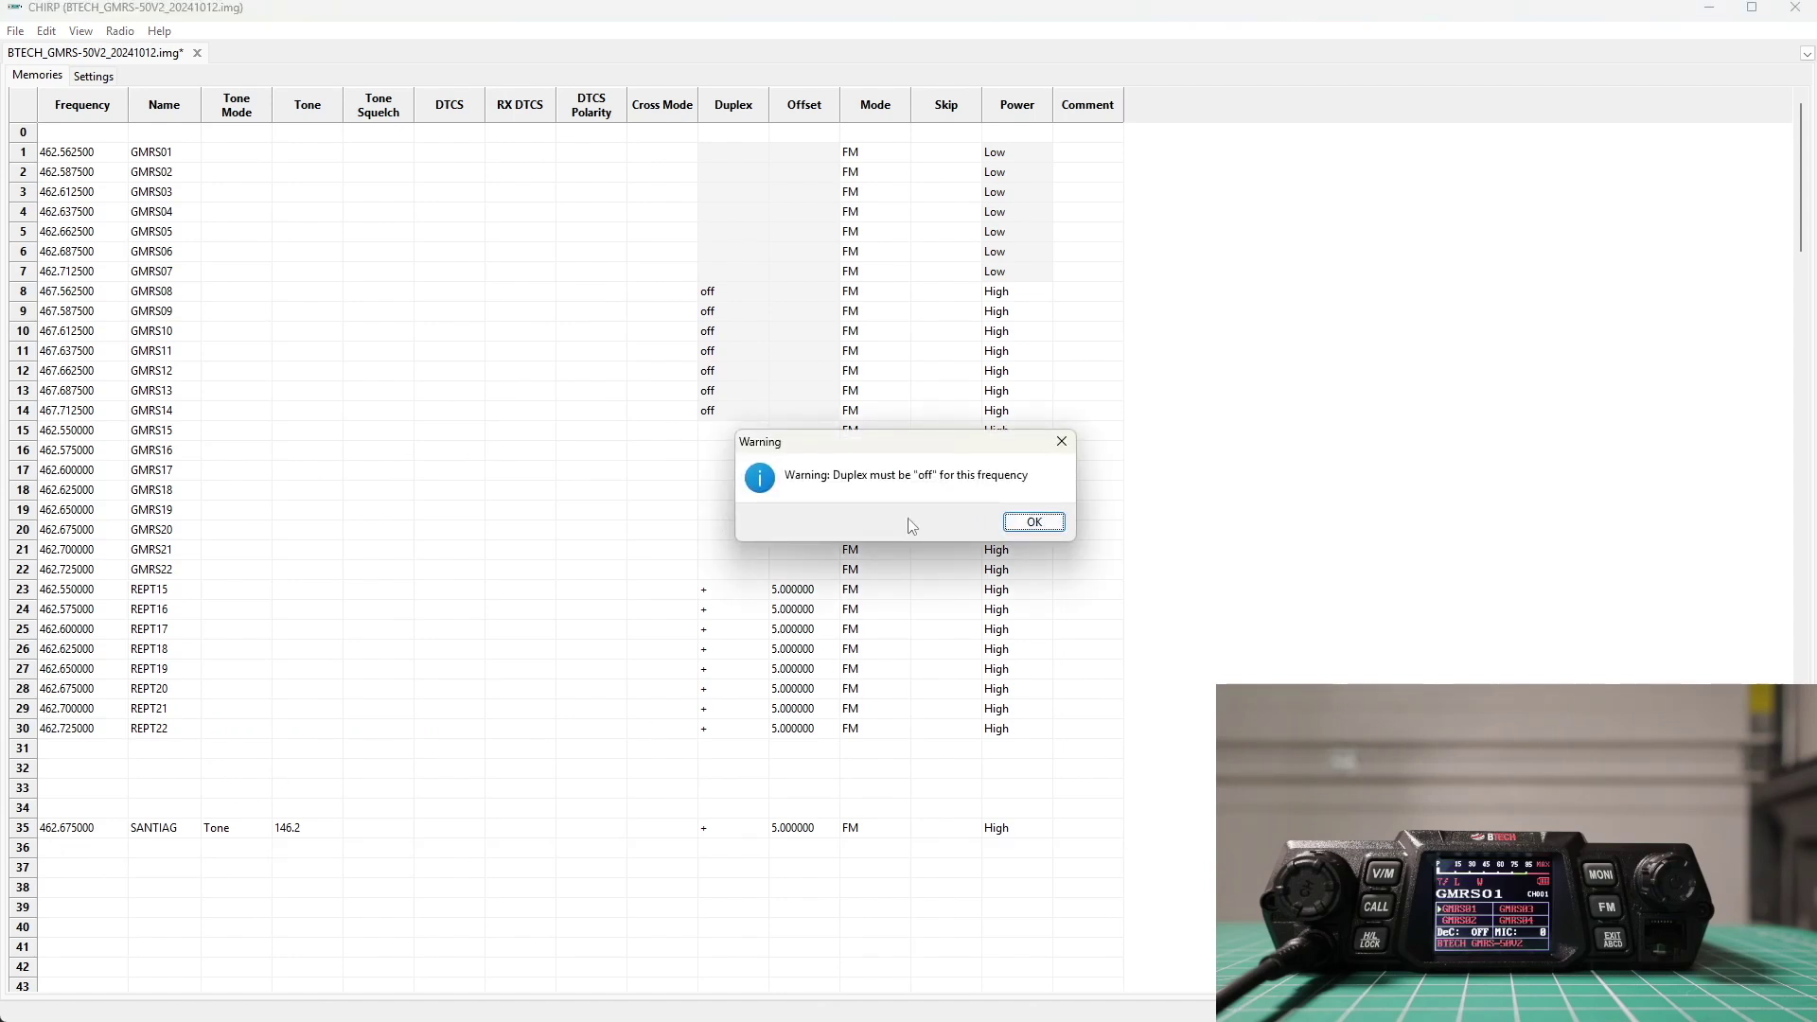
pyautogui.click(1034, 522)
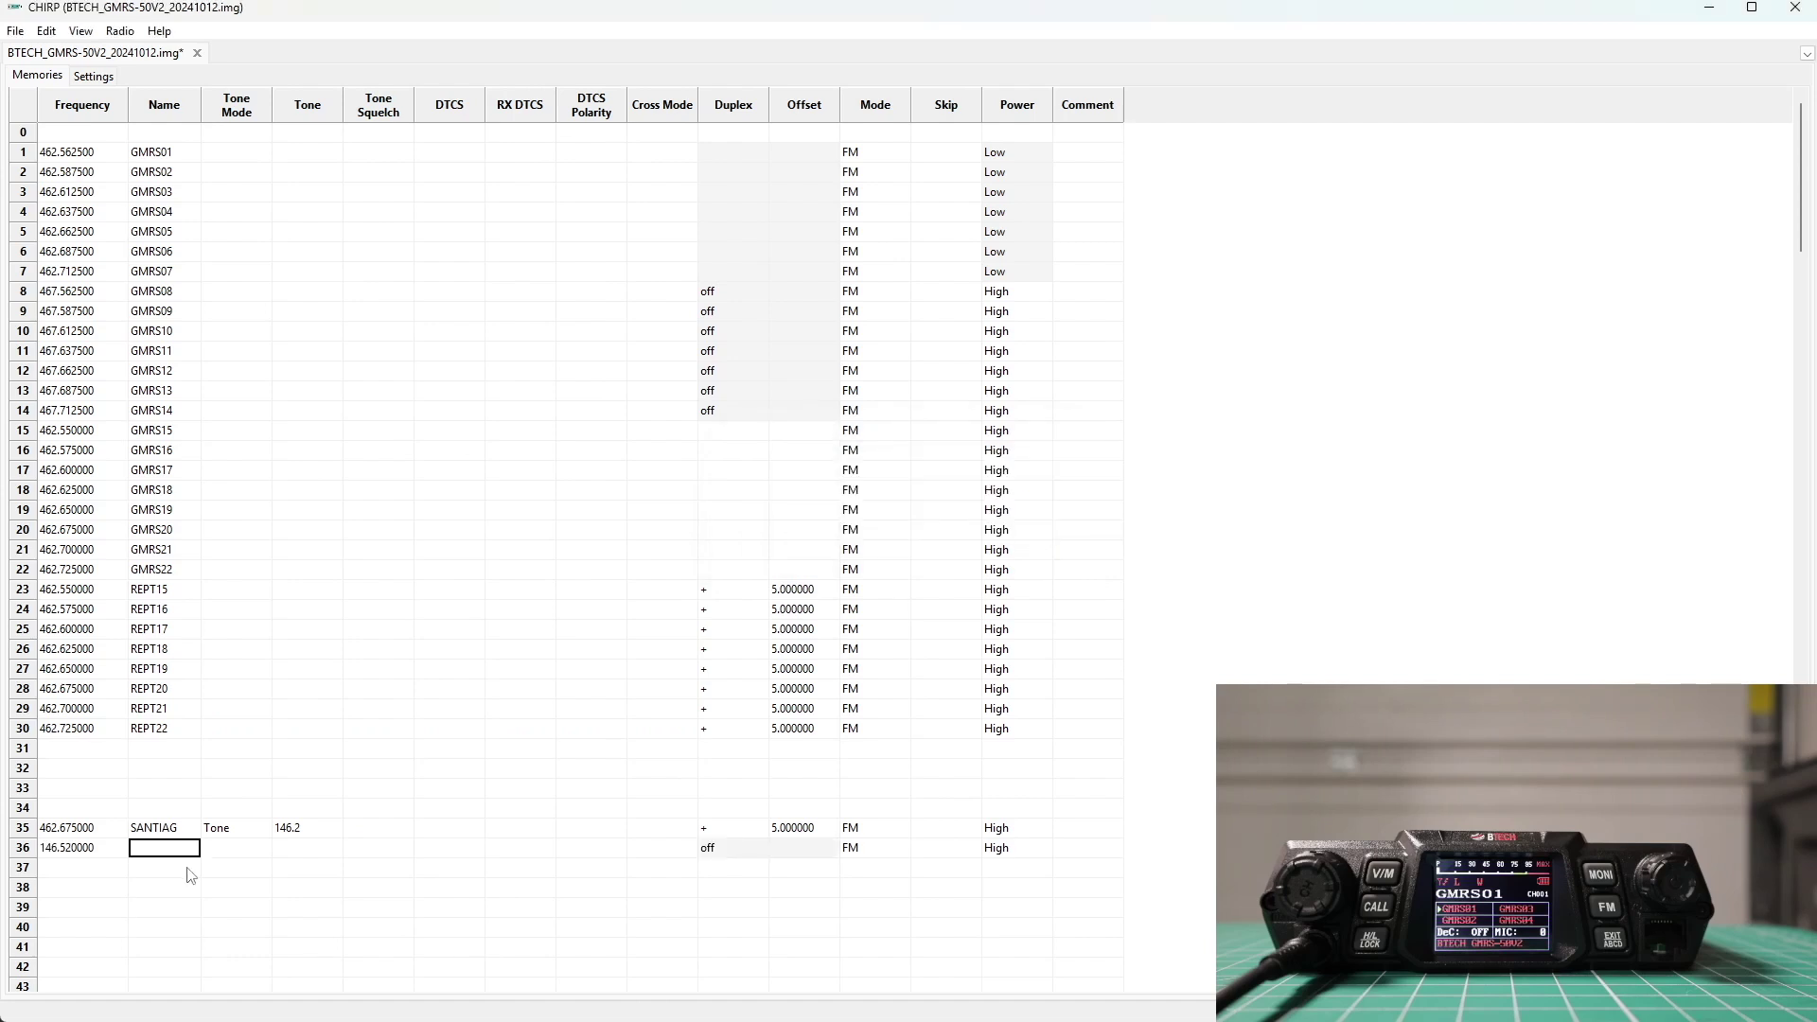
pyautogui.write('NATIONAL')
pyautogui.press('Tab')
pyautogui.press('Tab')
pyautogui.press('Tab')
pyautogui.press('Tab')
pyautogui.press('Tab')
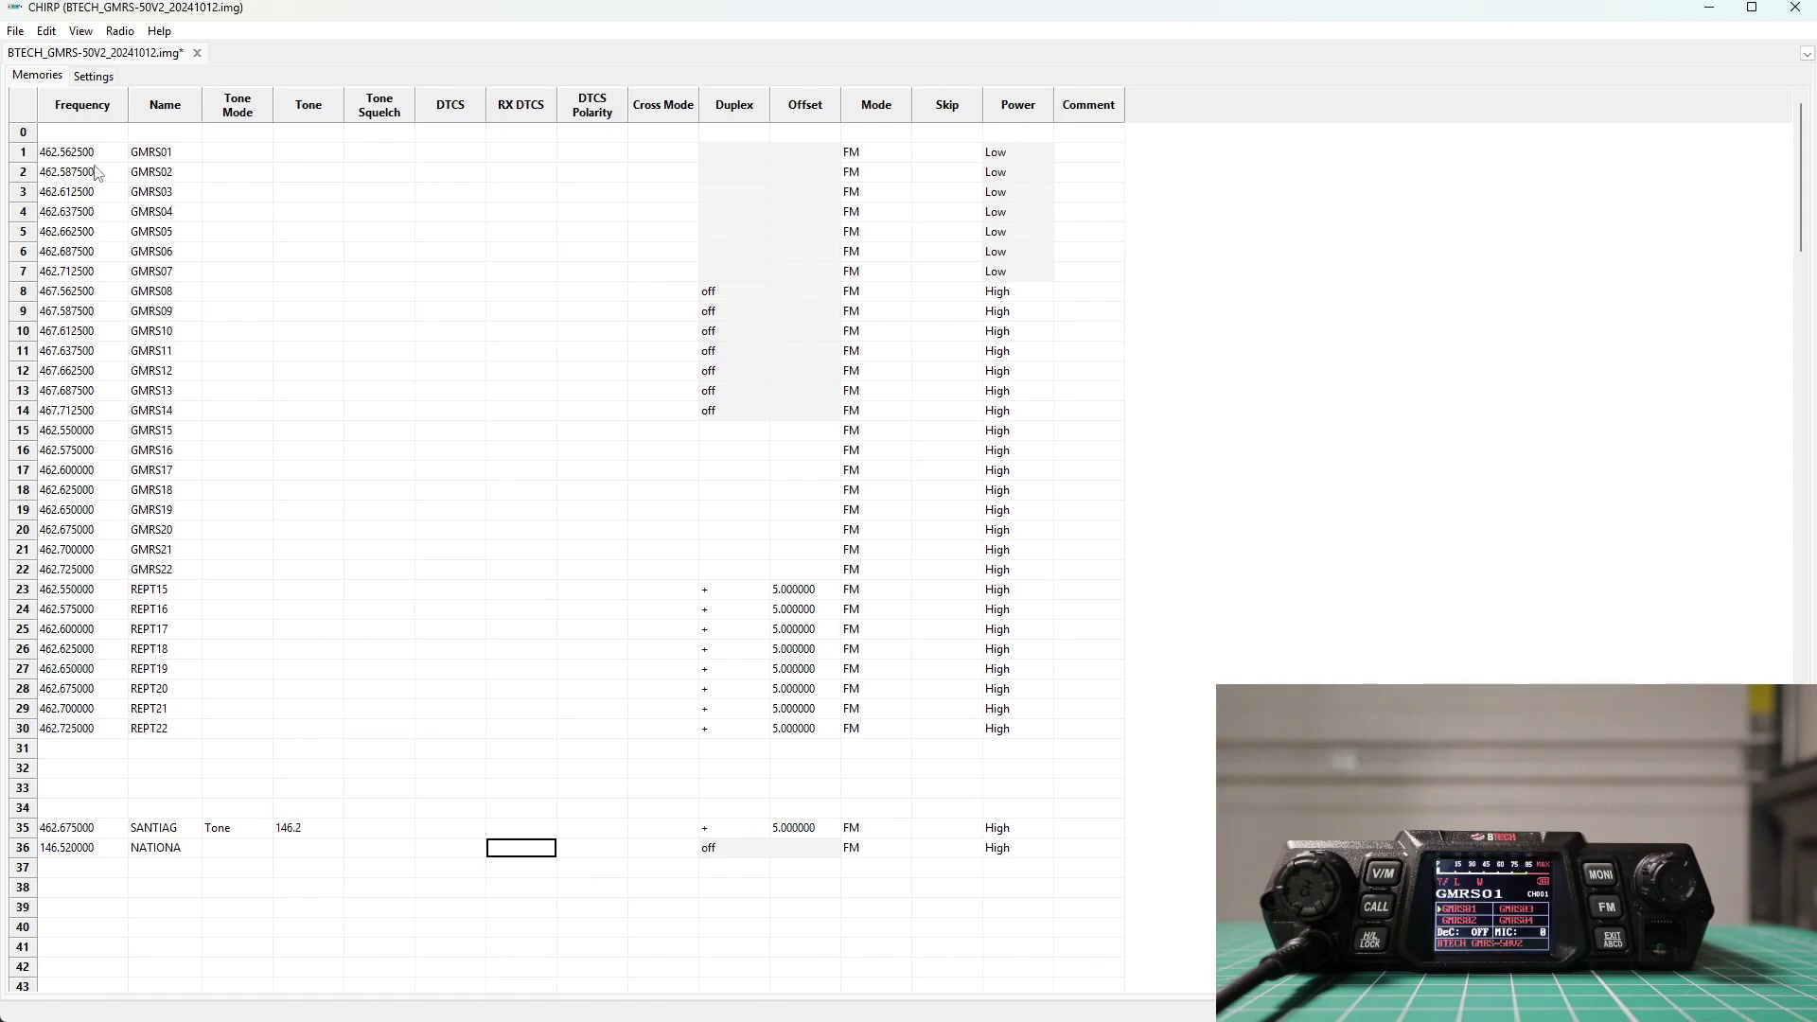
# - Set the squelch level to 3 in the radio's basic settings
pyautogui.click(94, 77)
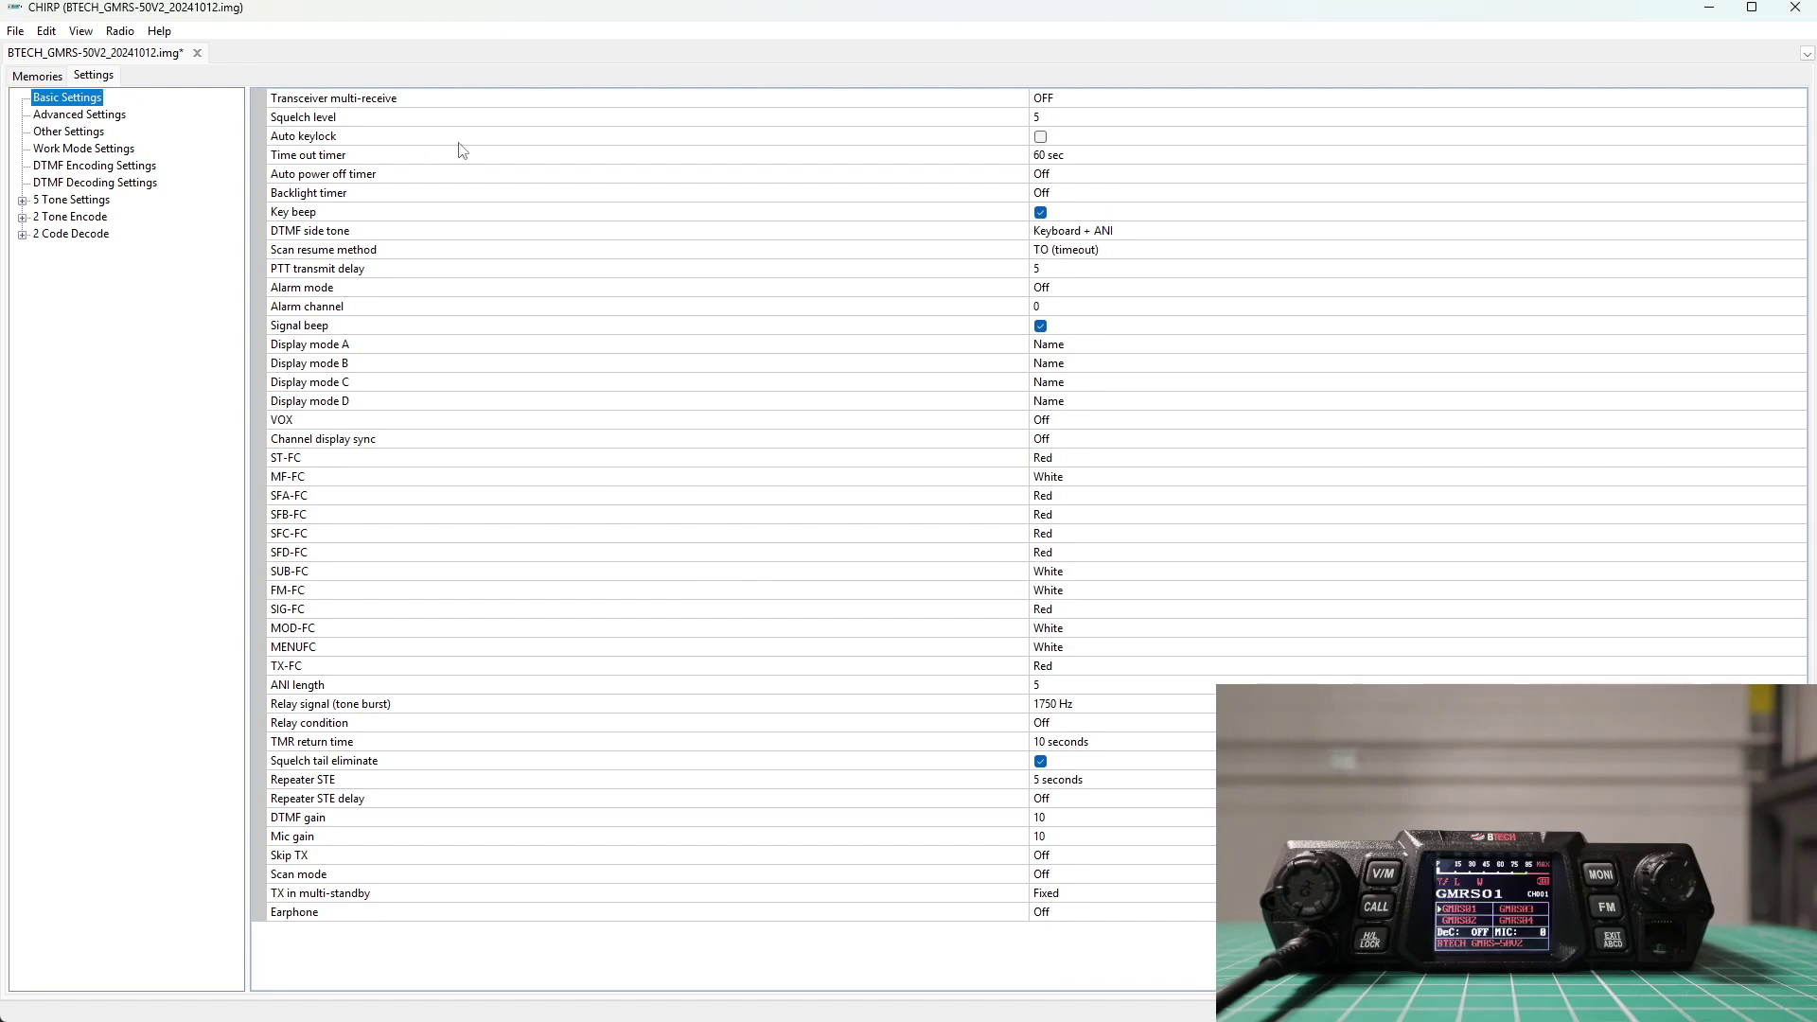
pyautogui.click(1038, 117)
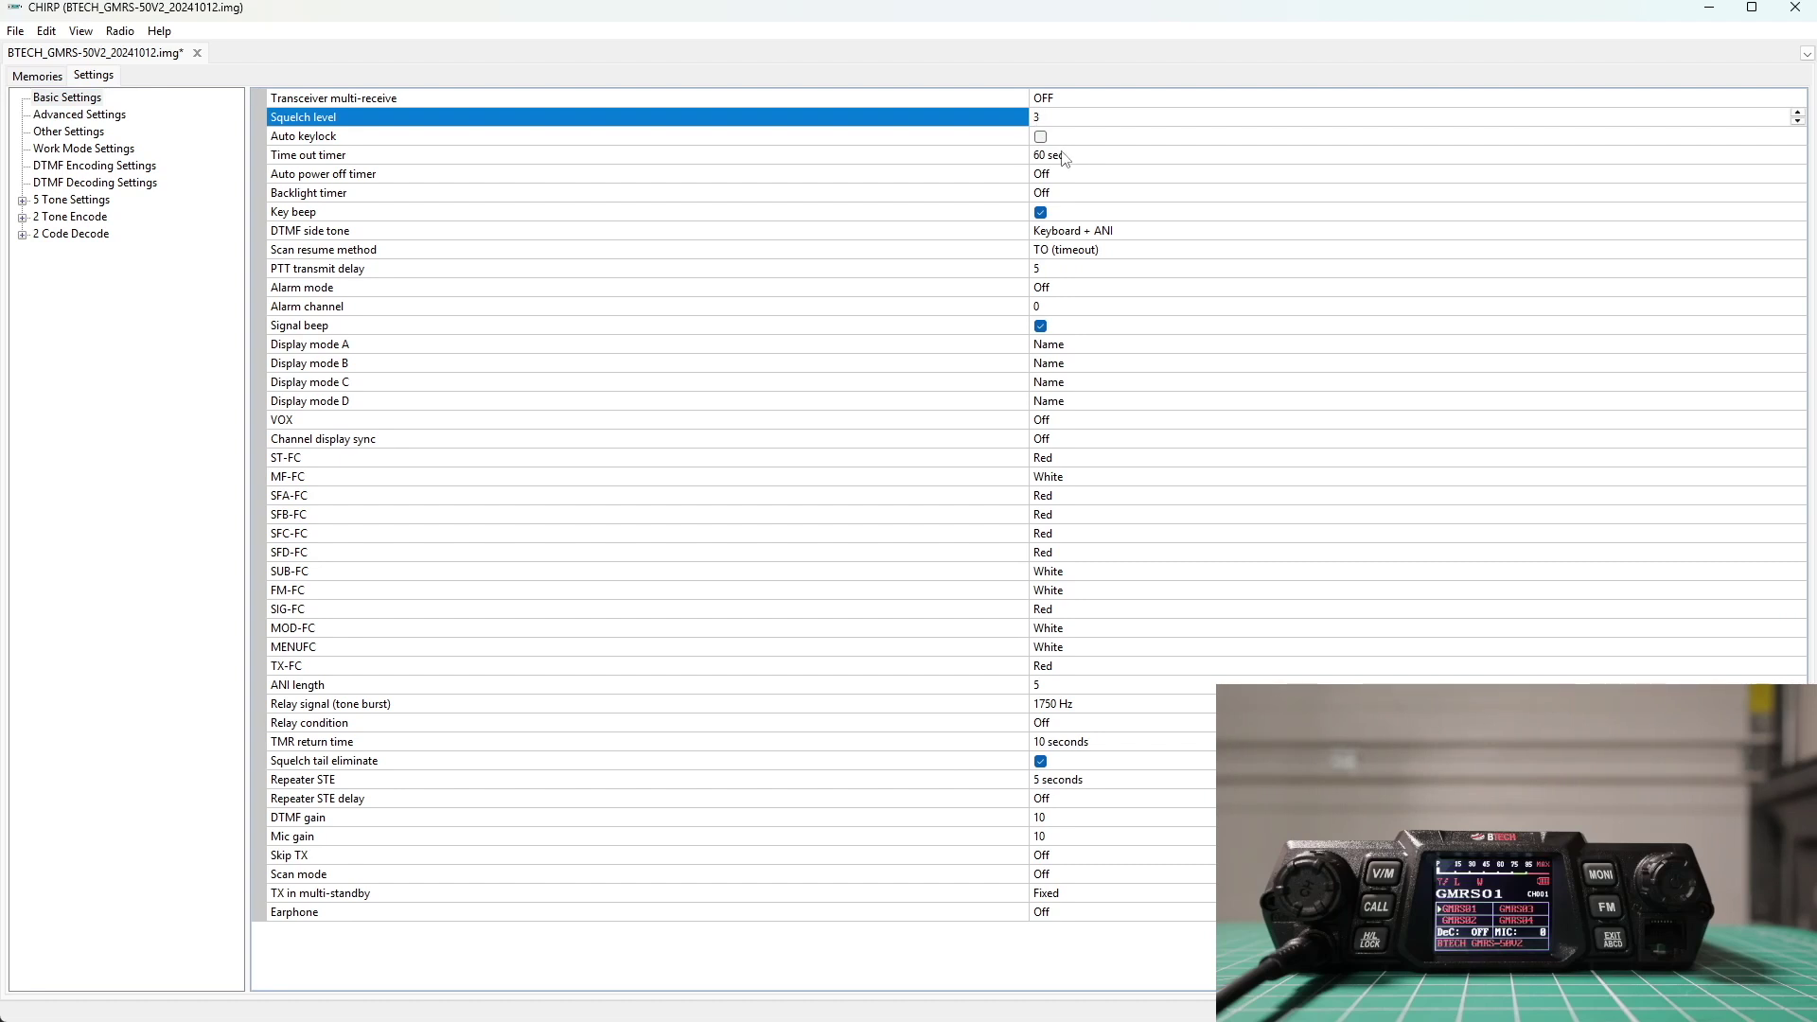
# - Set the time out timer to 120 sec and the auto power off timer to 30 minutes
pyautogui.click(1065, 157)
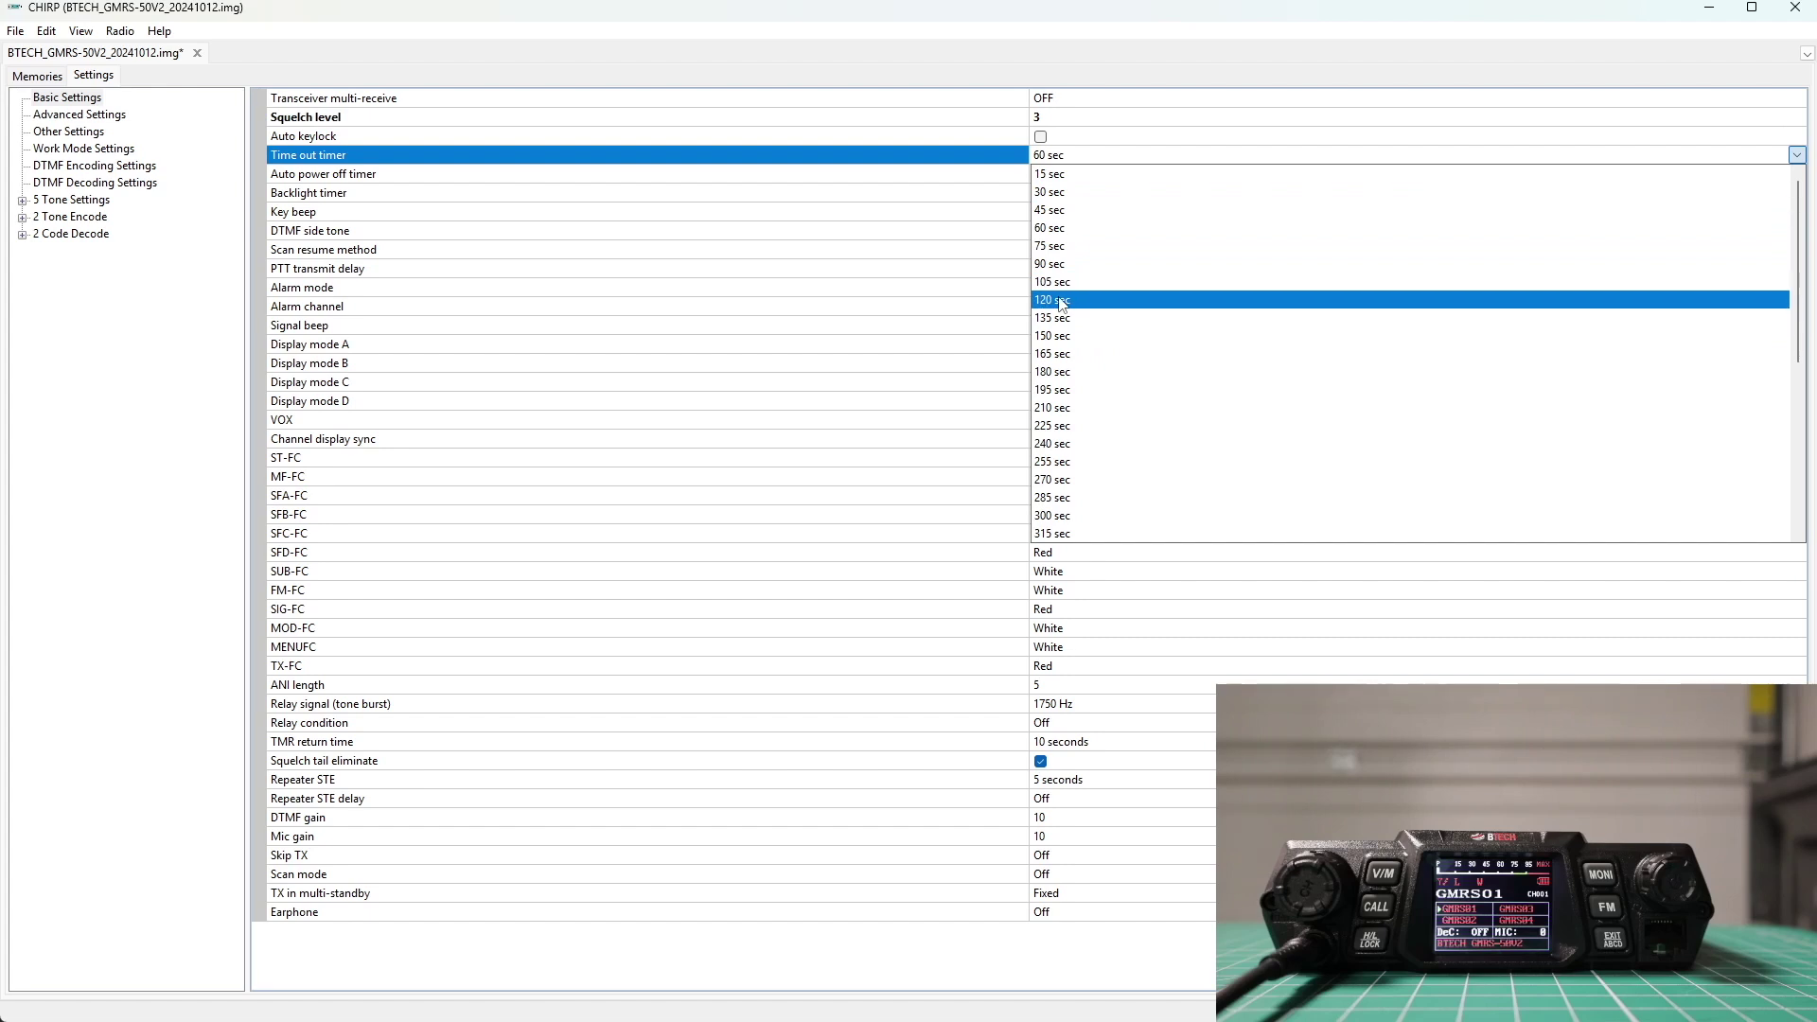
pyautogui.click(1062, 300)
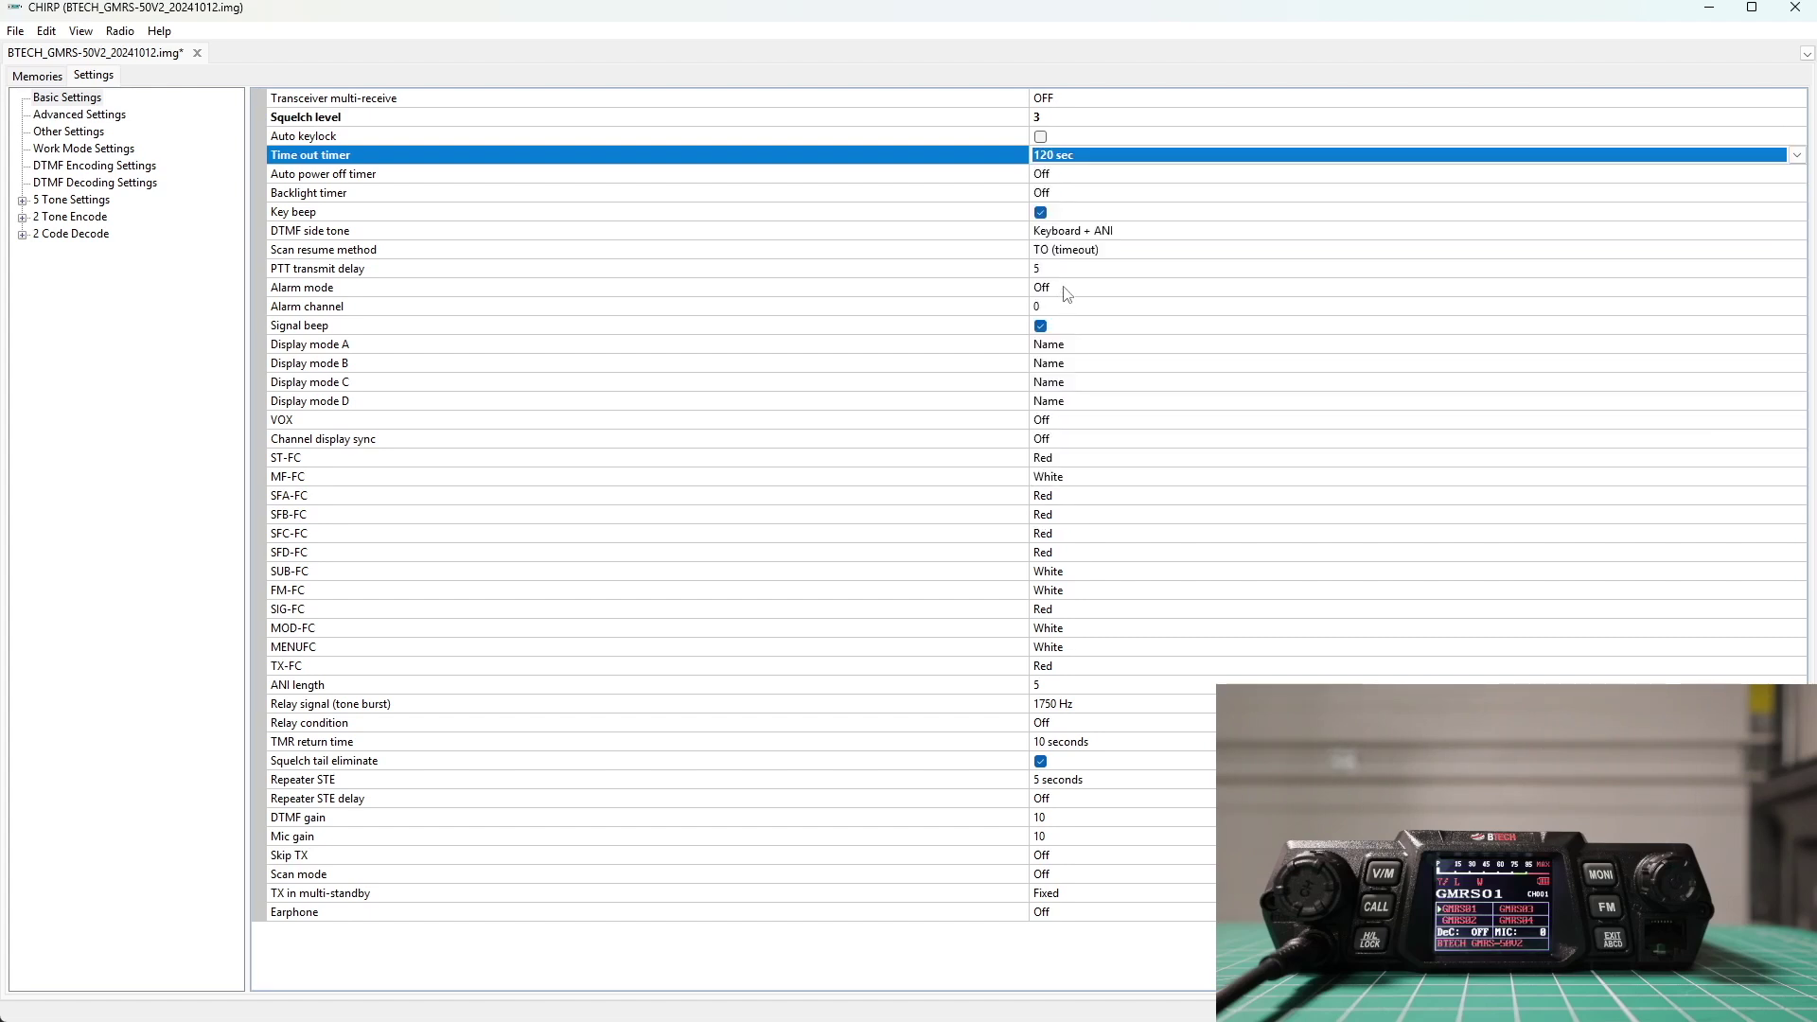
pyautogui.click(1057, 177)
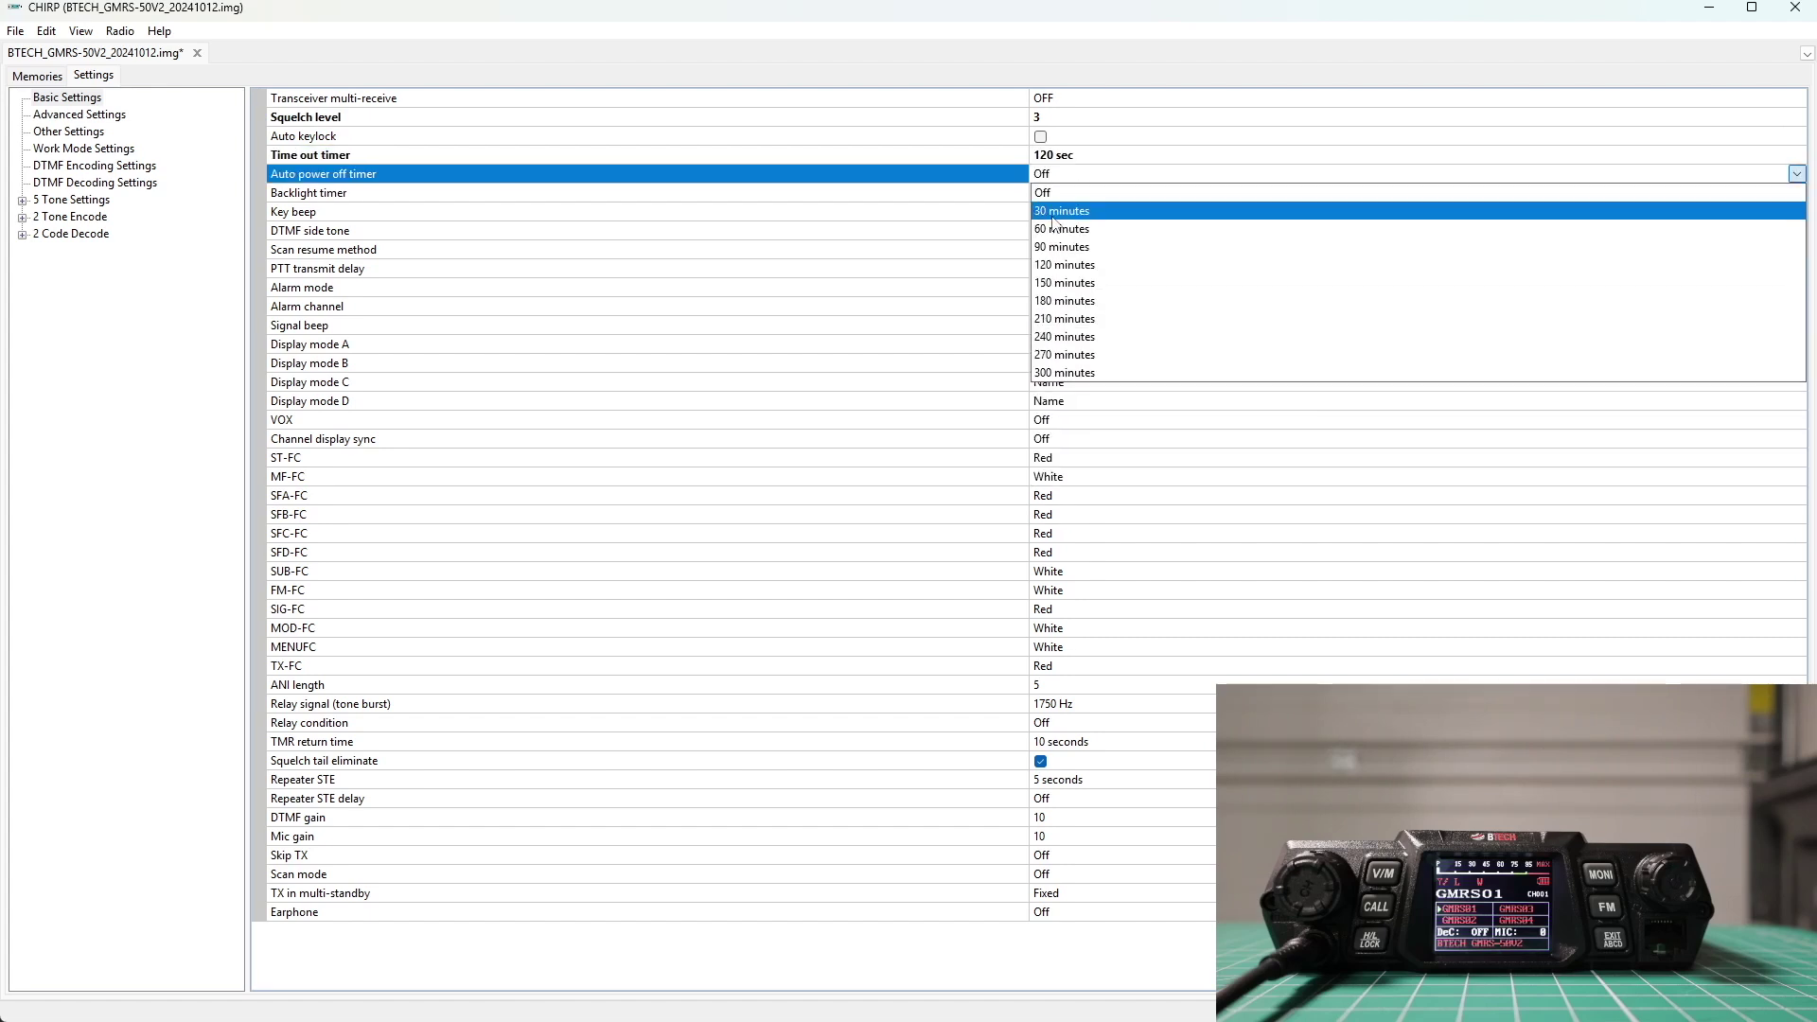
pyautogui.click(1073, 209)
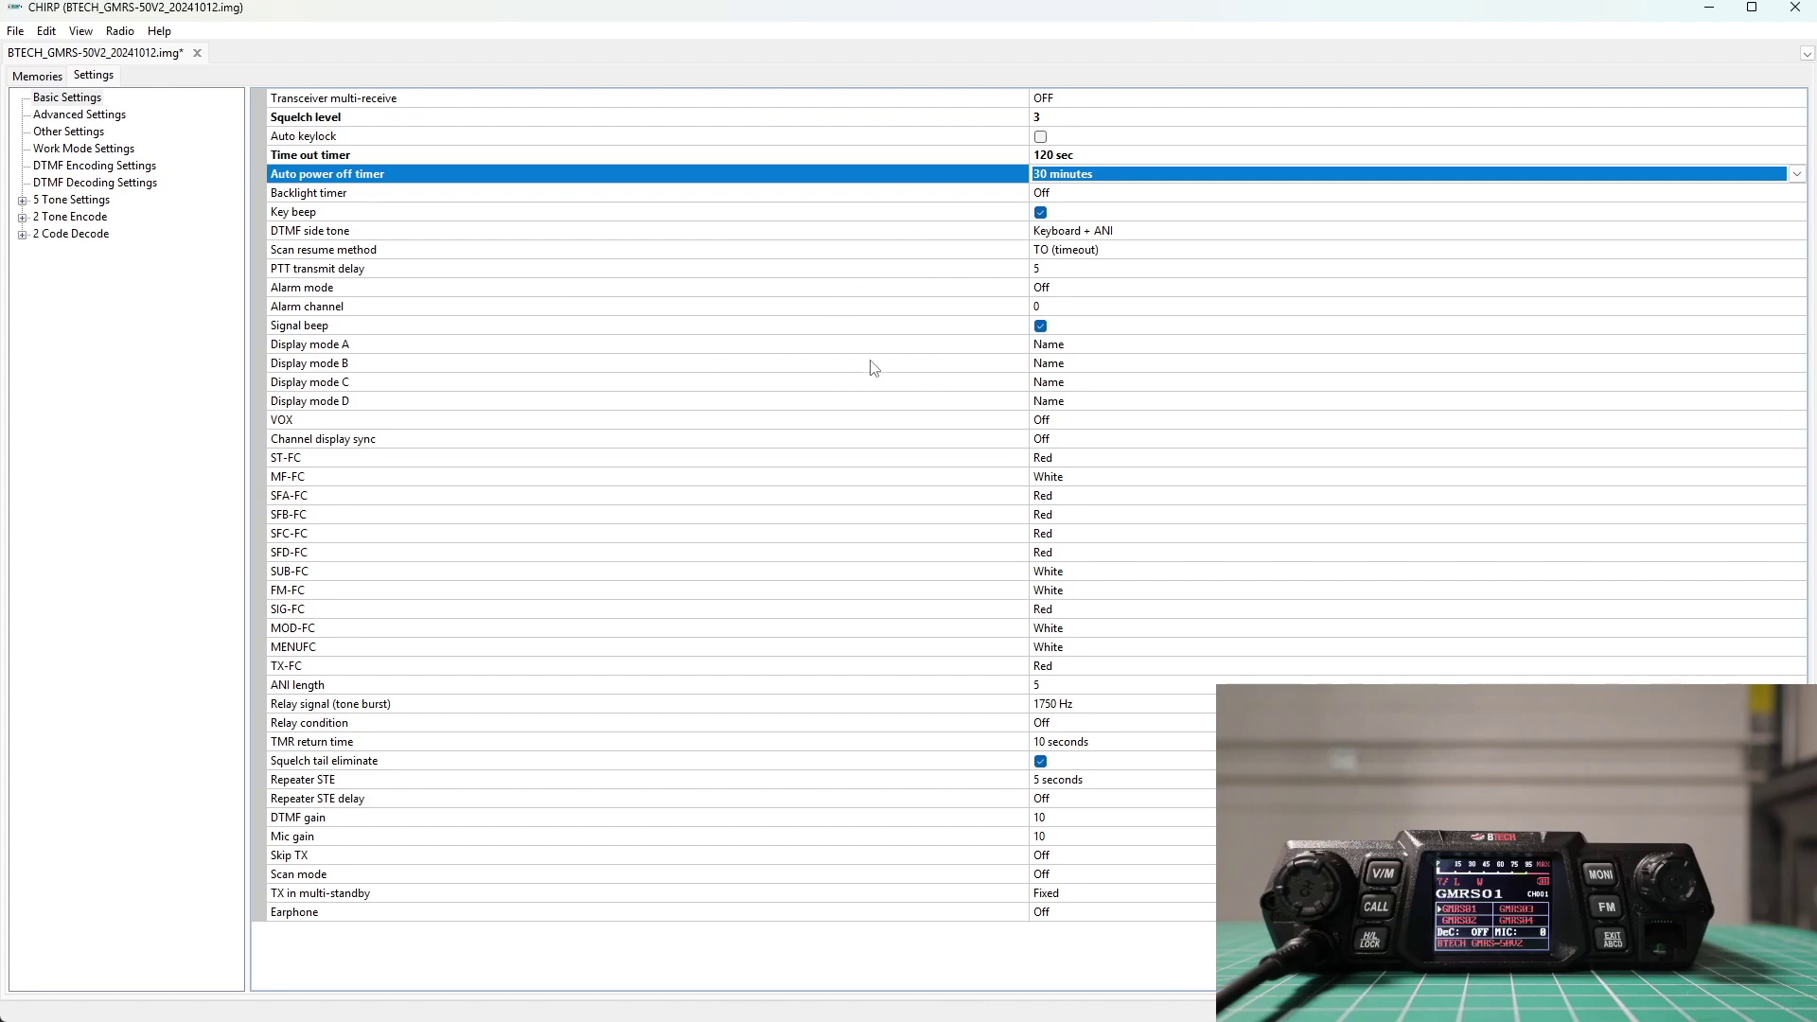
# - Set display modes B and D to Frequency and the channel display sync to AB+CD
pyautogui.click(1054, 364)
pyautogui.click(1068, 384)
pyautogui.click(1060, 400)
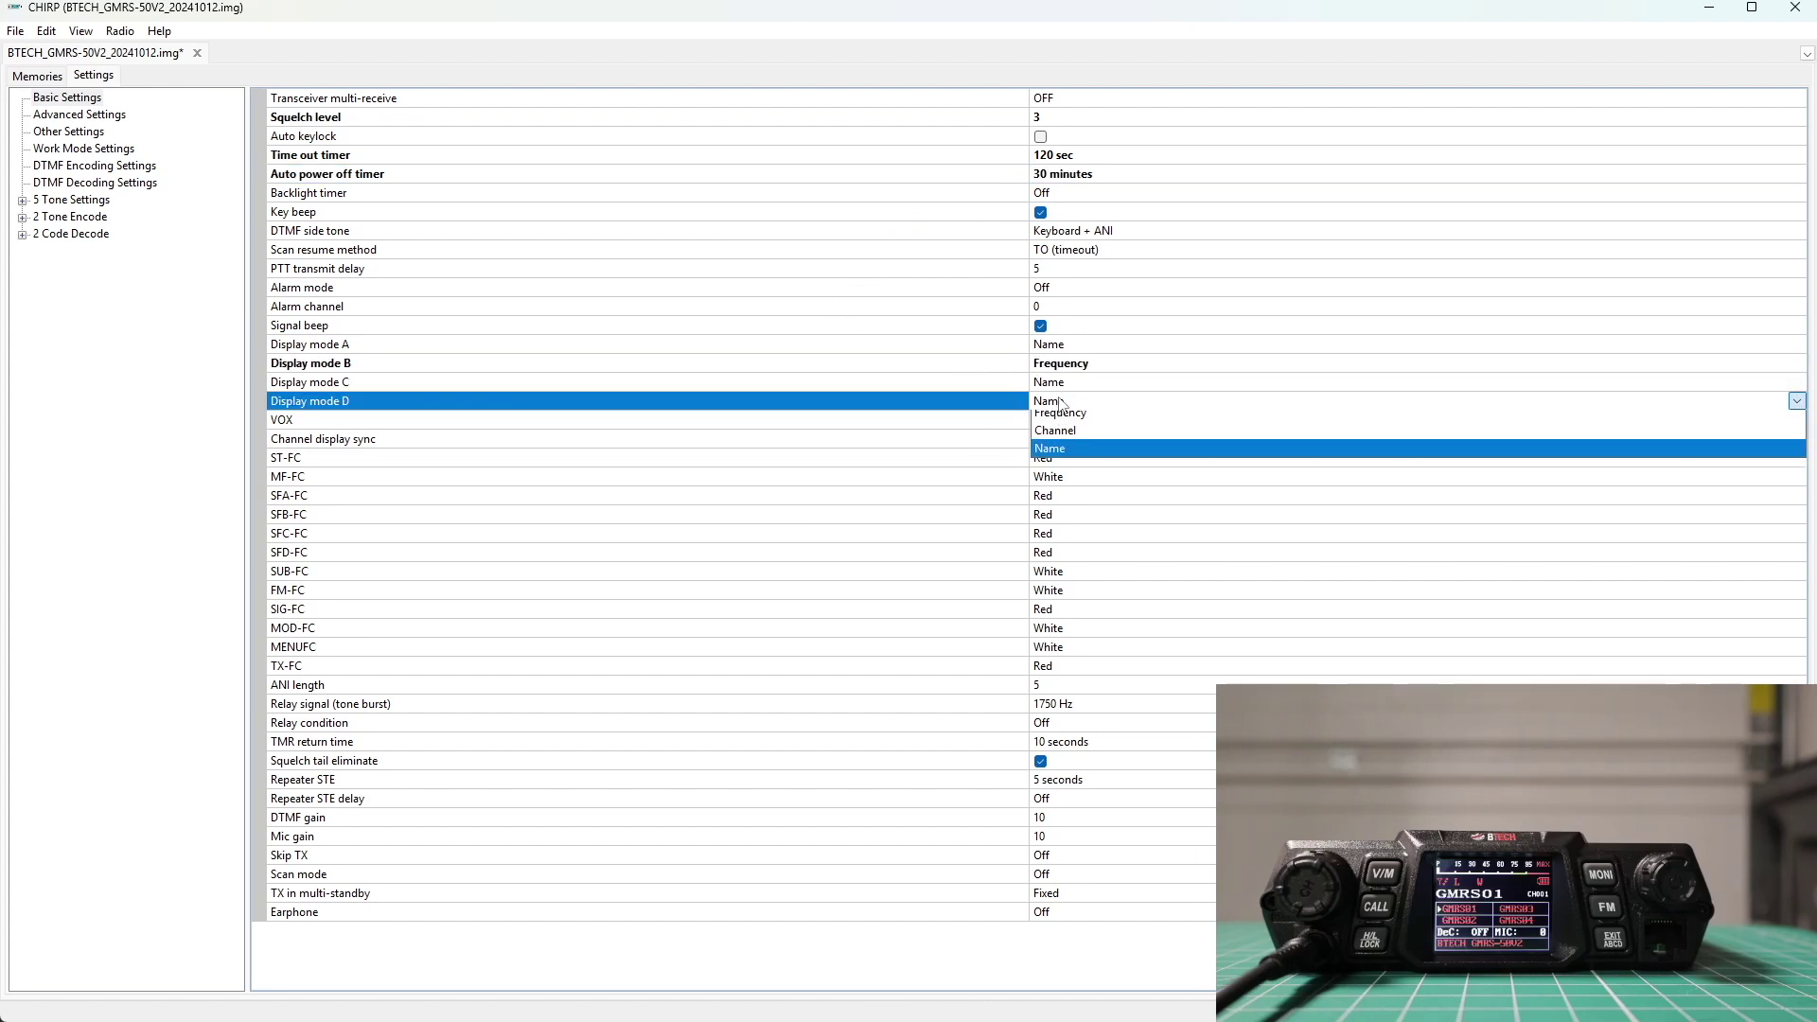
pyautogui.click(1069, 422)
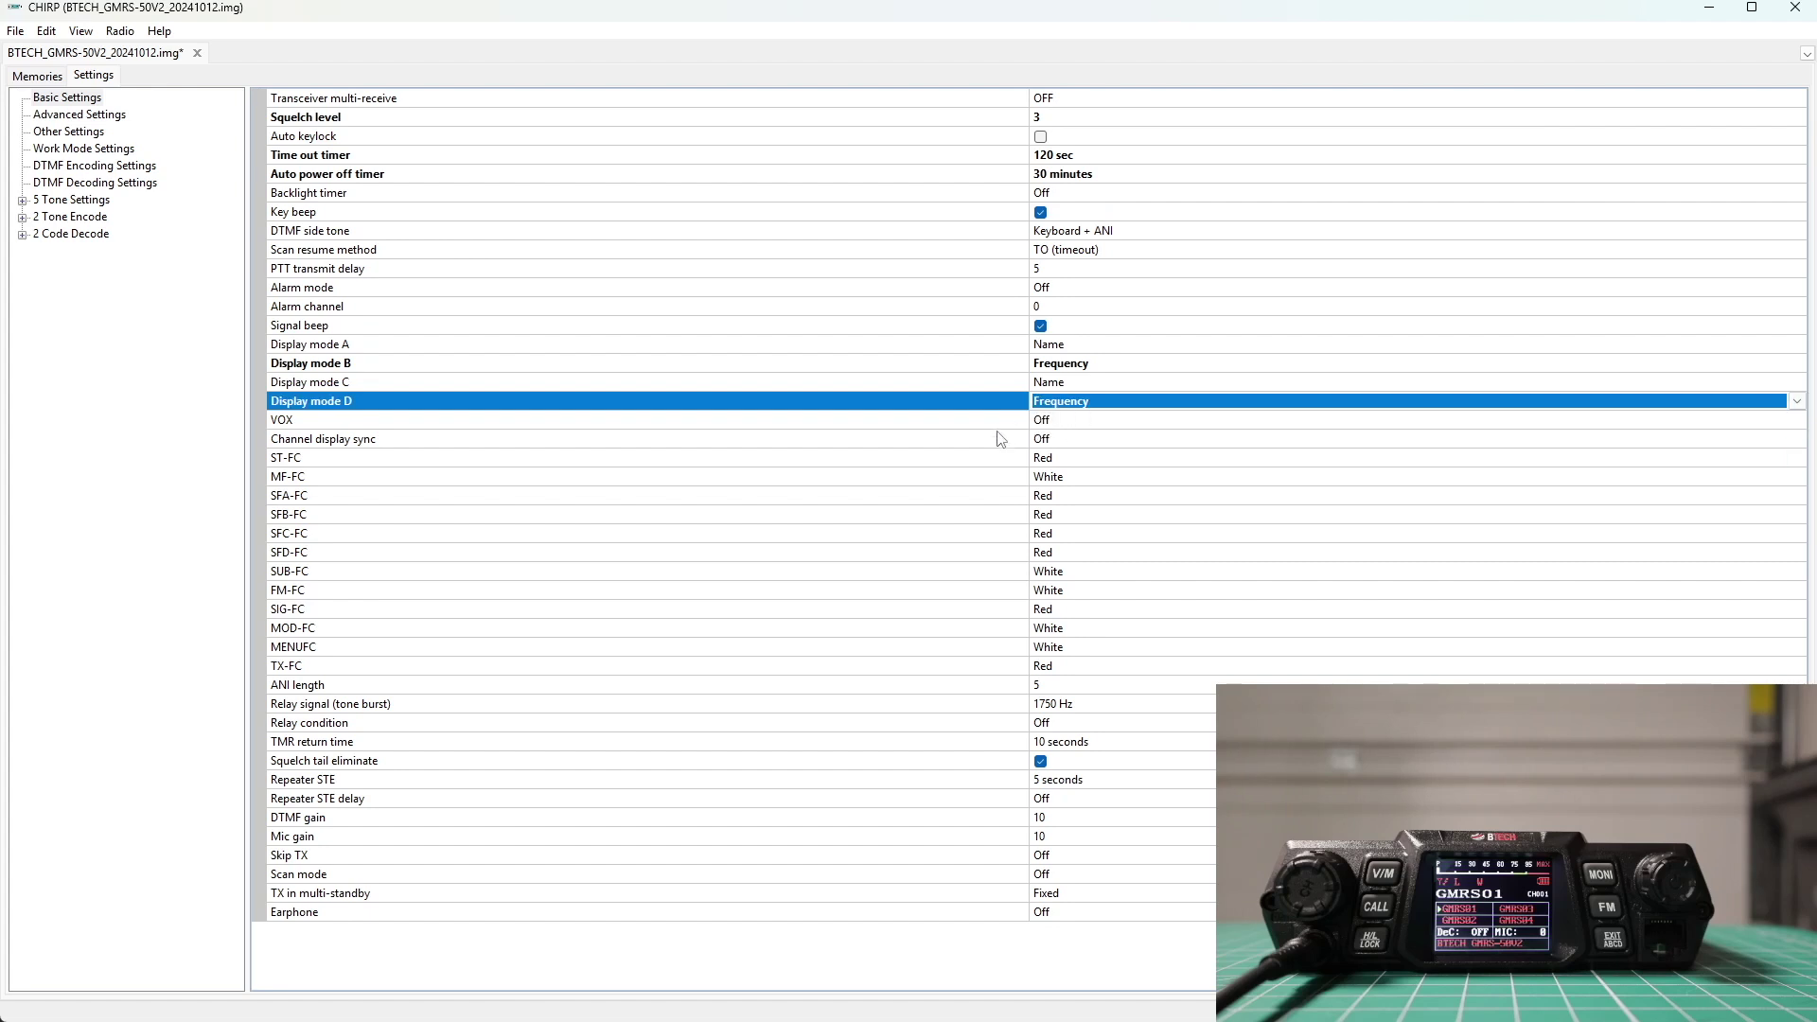
pyautogui.click(1041, 441)
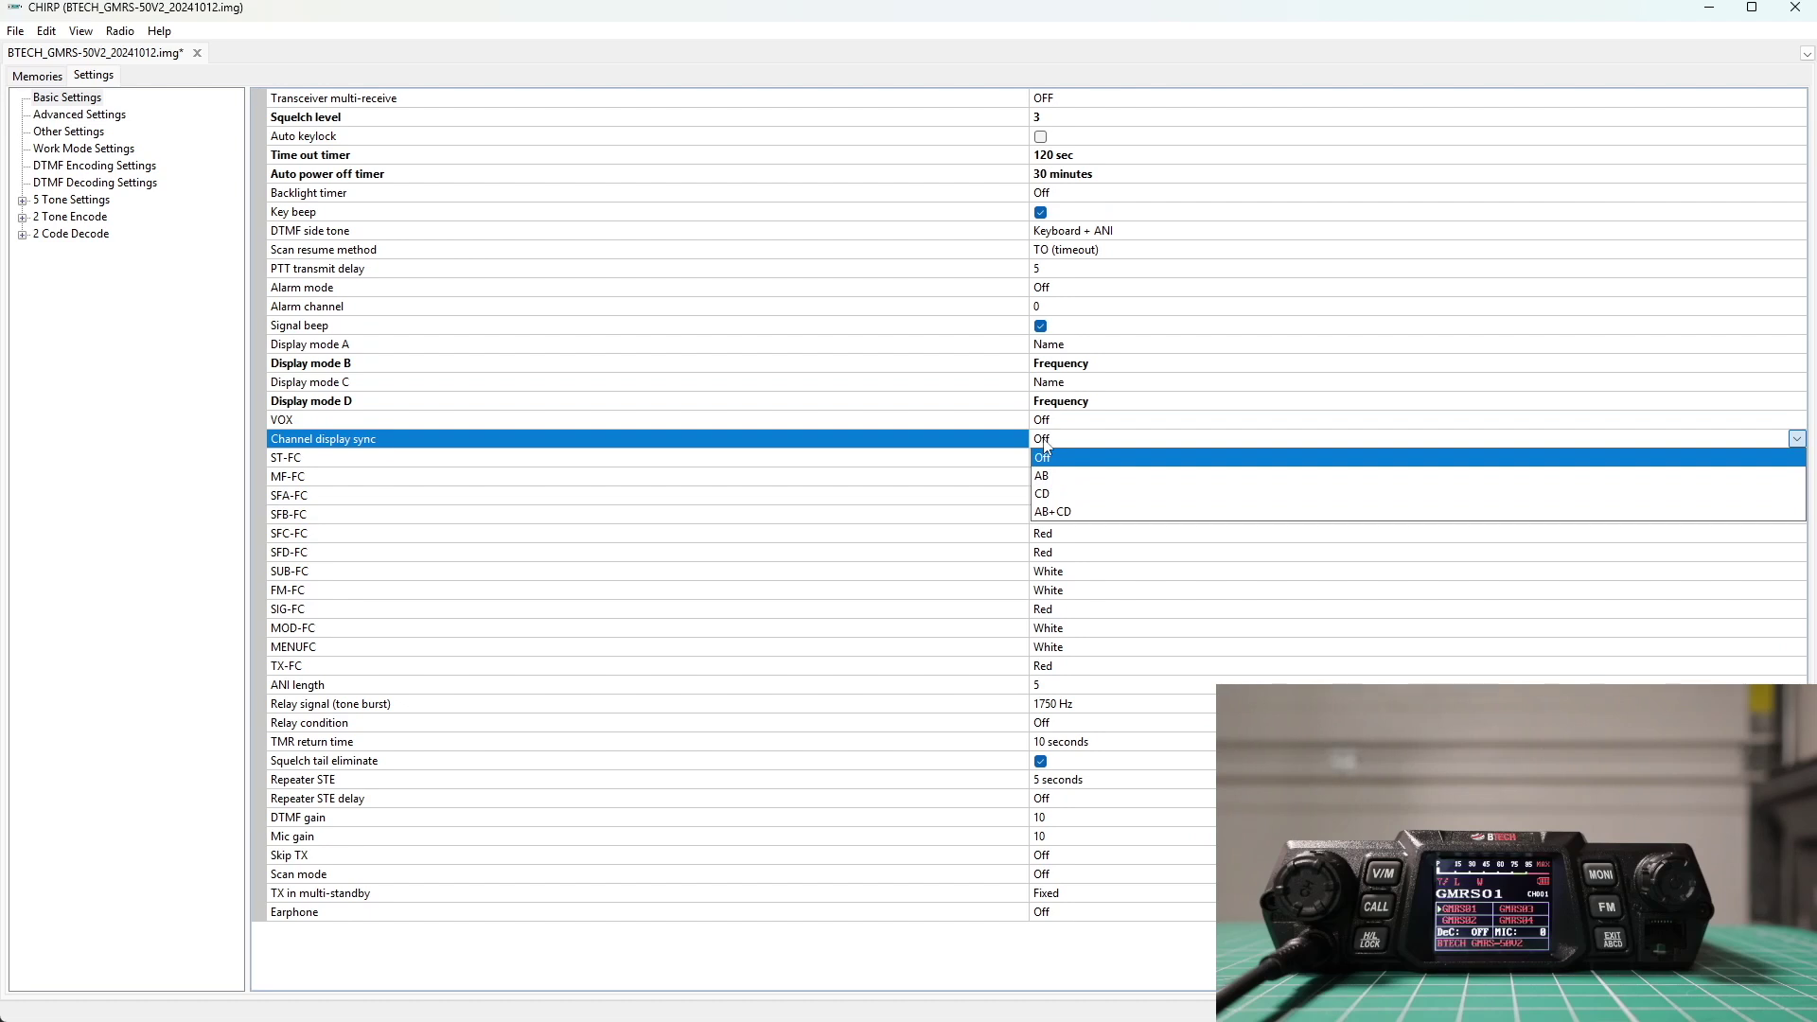
pyautogui.click(1062, 511)
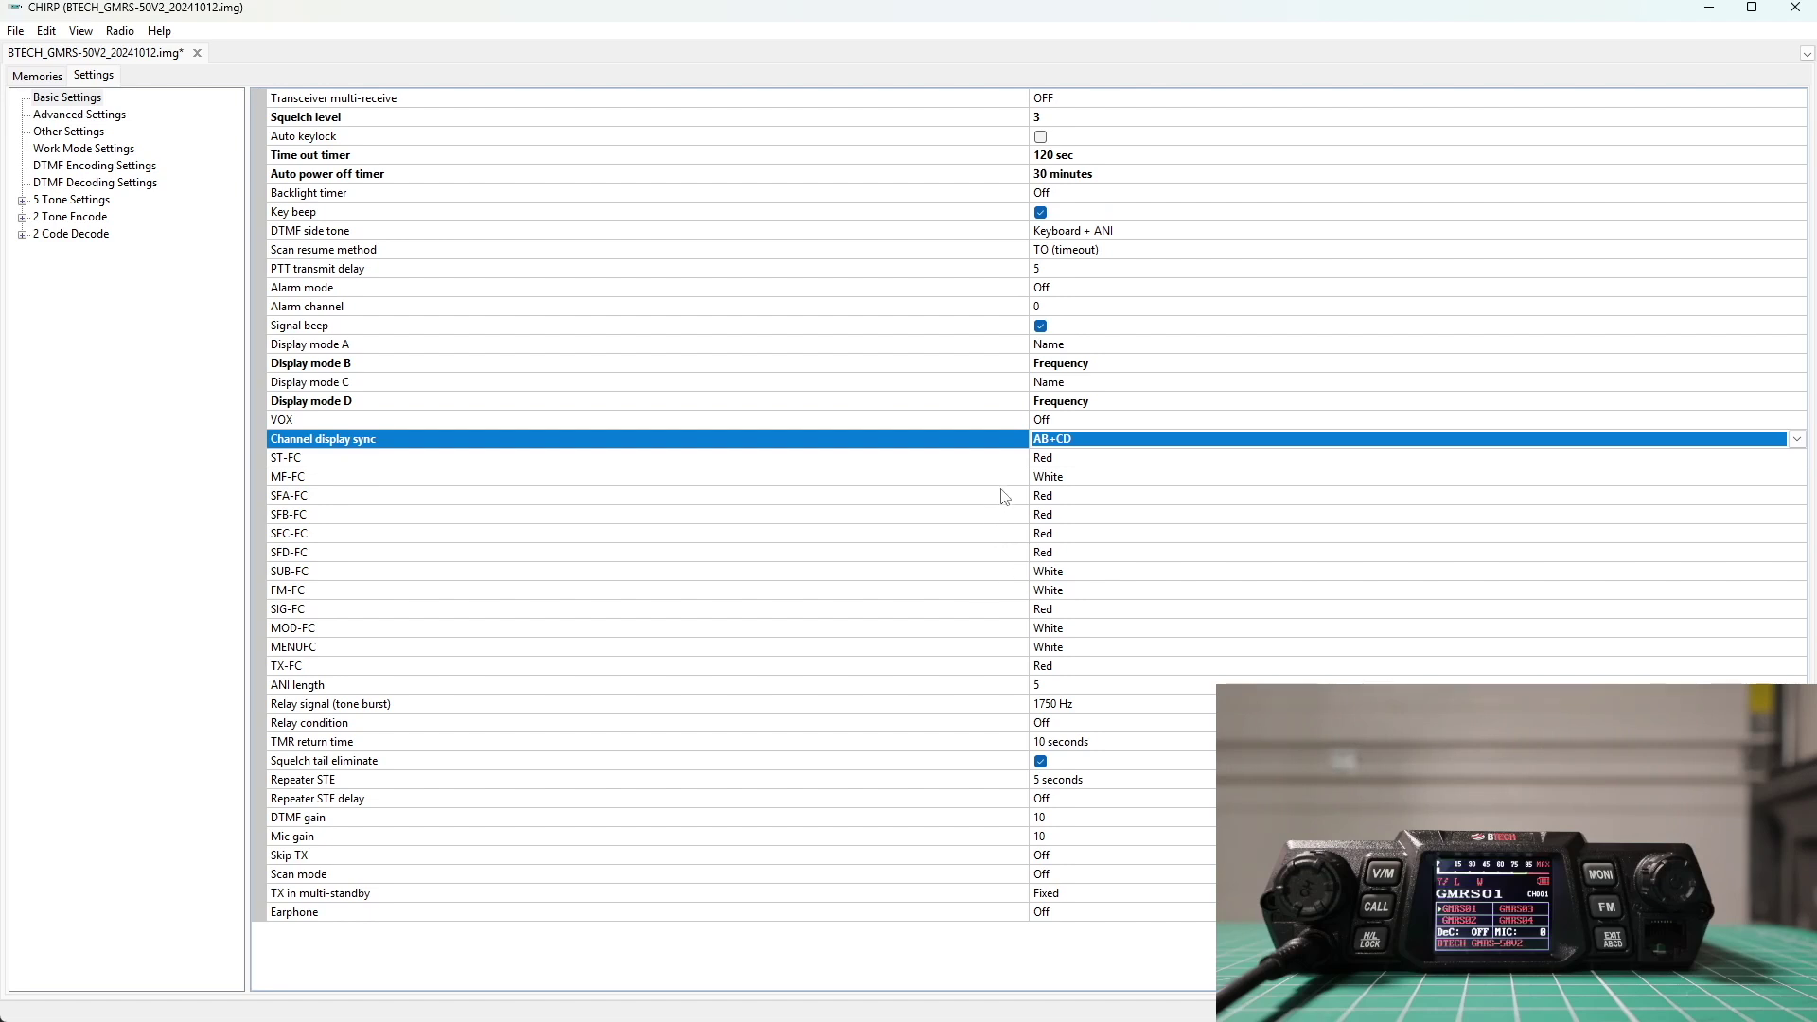
# - Set the SFA-FC and SFC-FC font colors to Indigo in the basic settings
pyautogui.click(1054, 497)
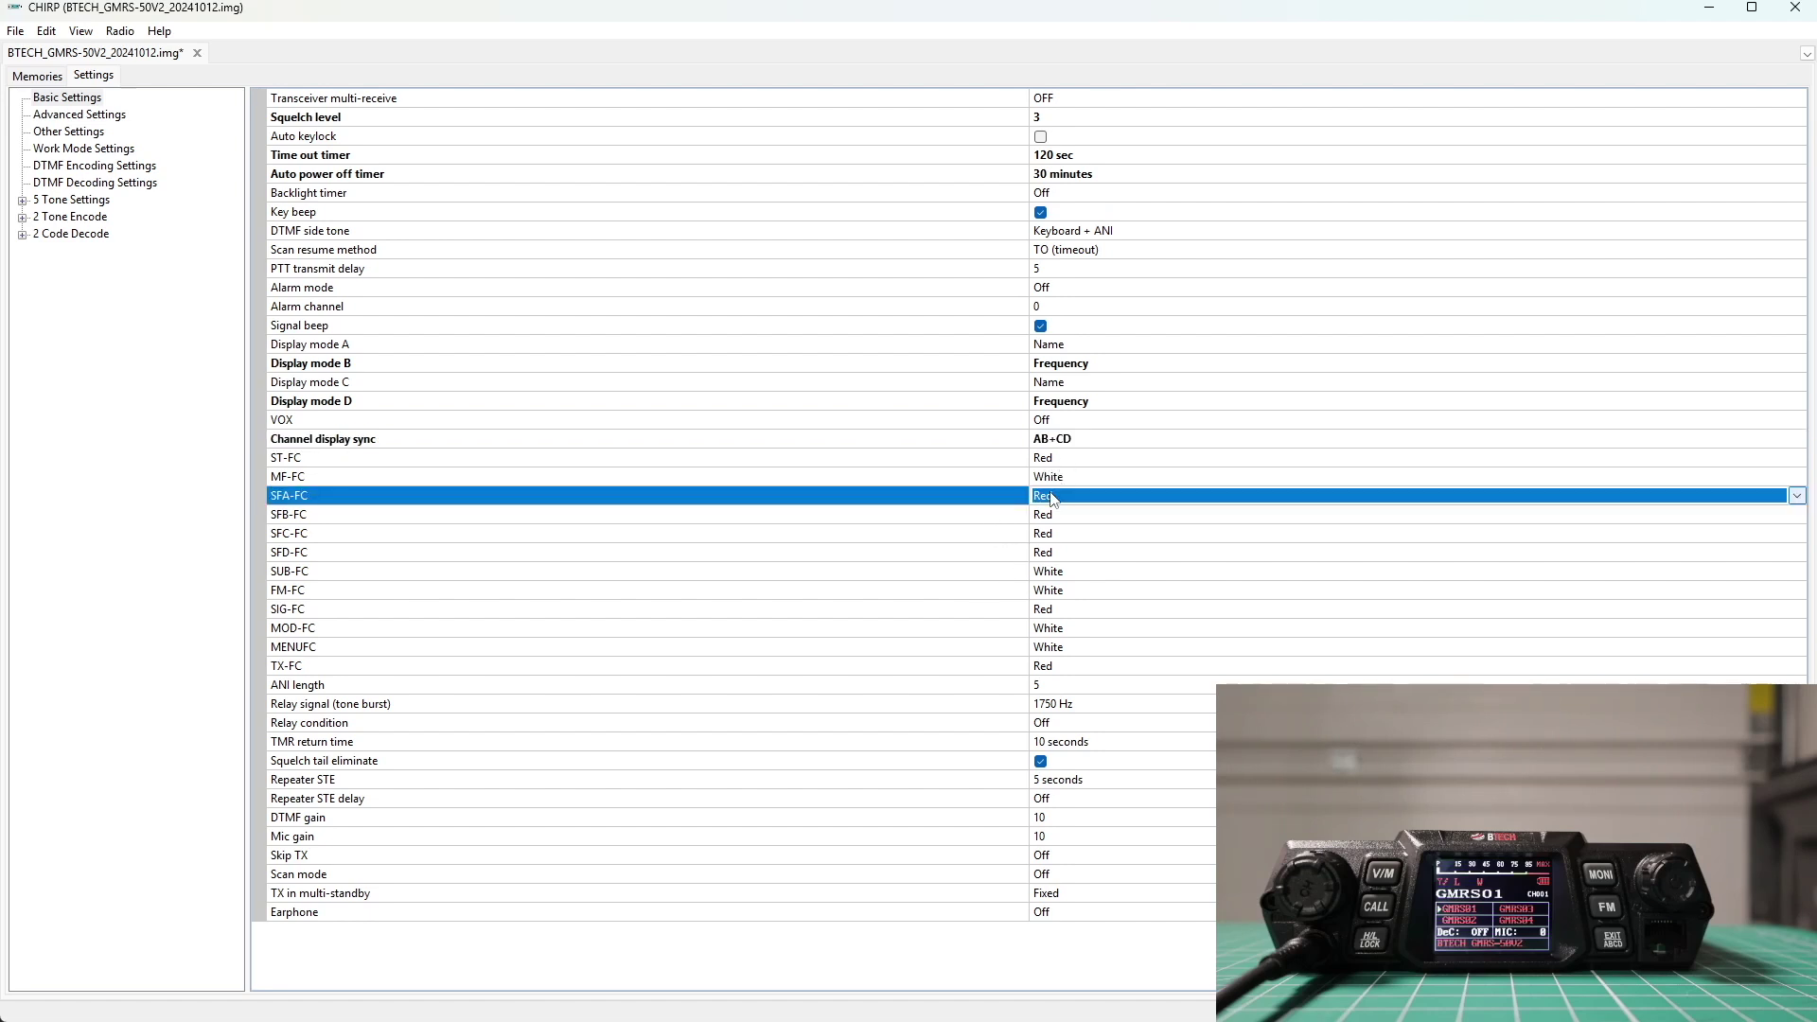
pyautogui.click(1054, 497)
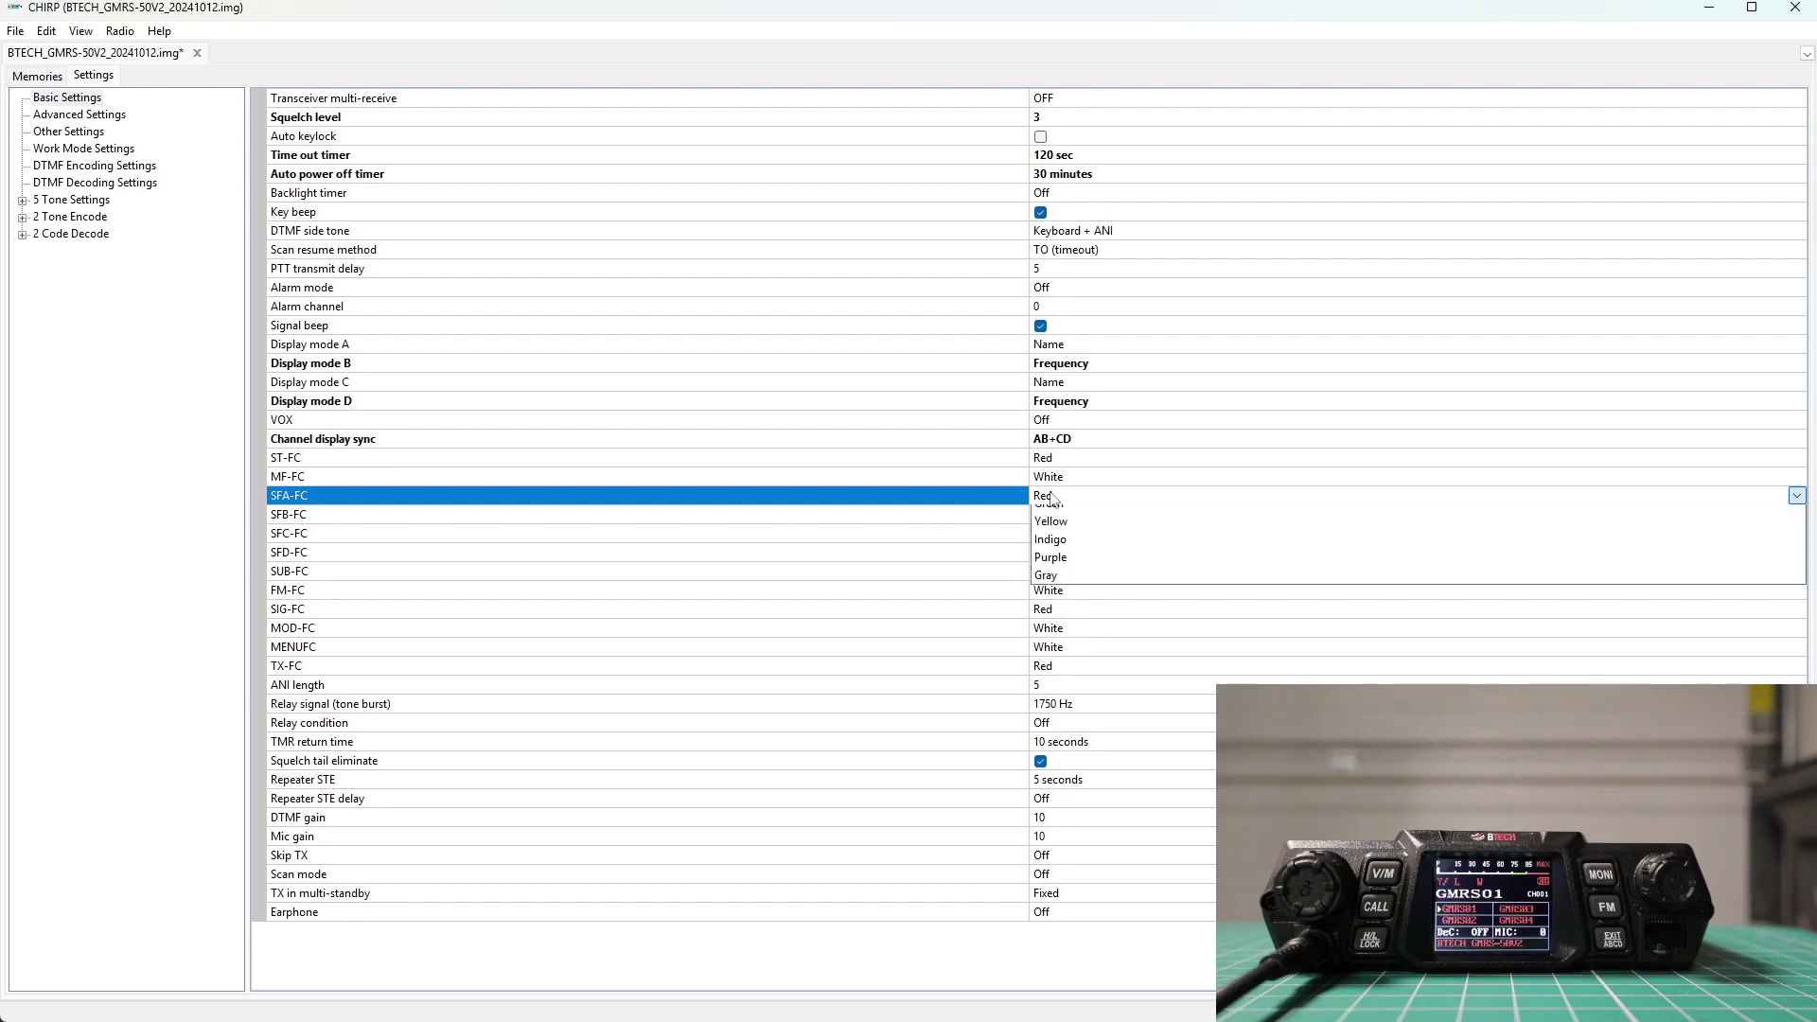
pyautogui.click(1046, 602)
pyautogui.click(1061, 534)
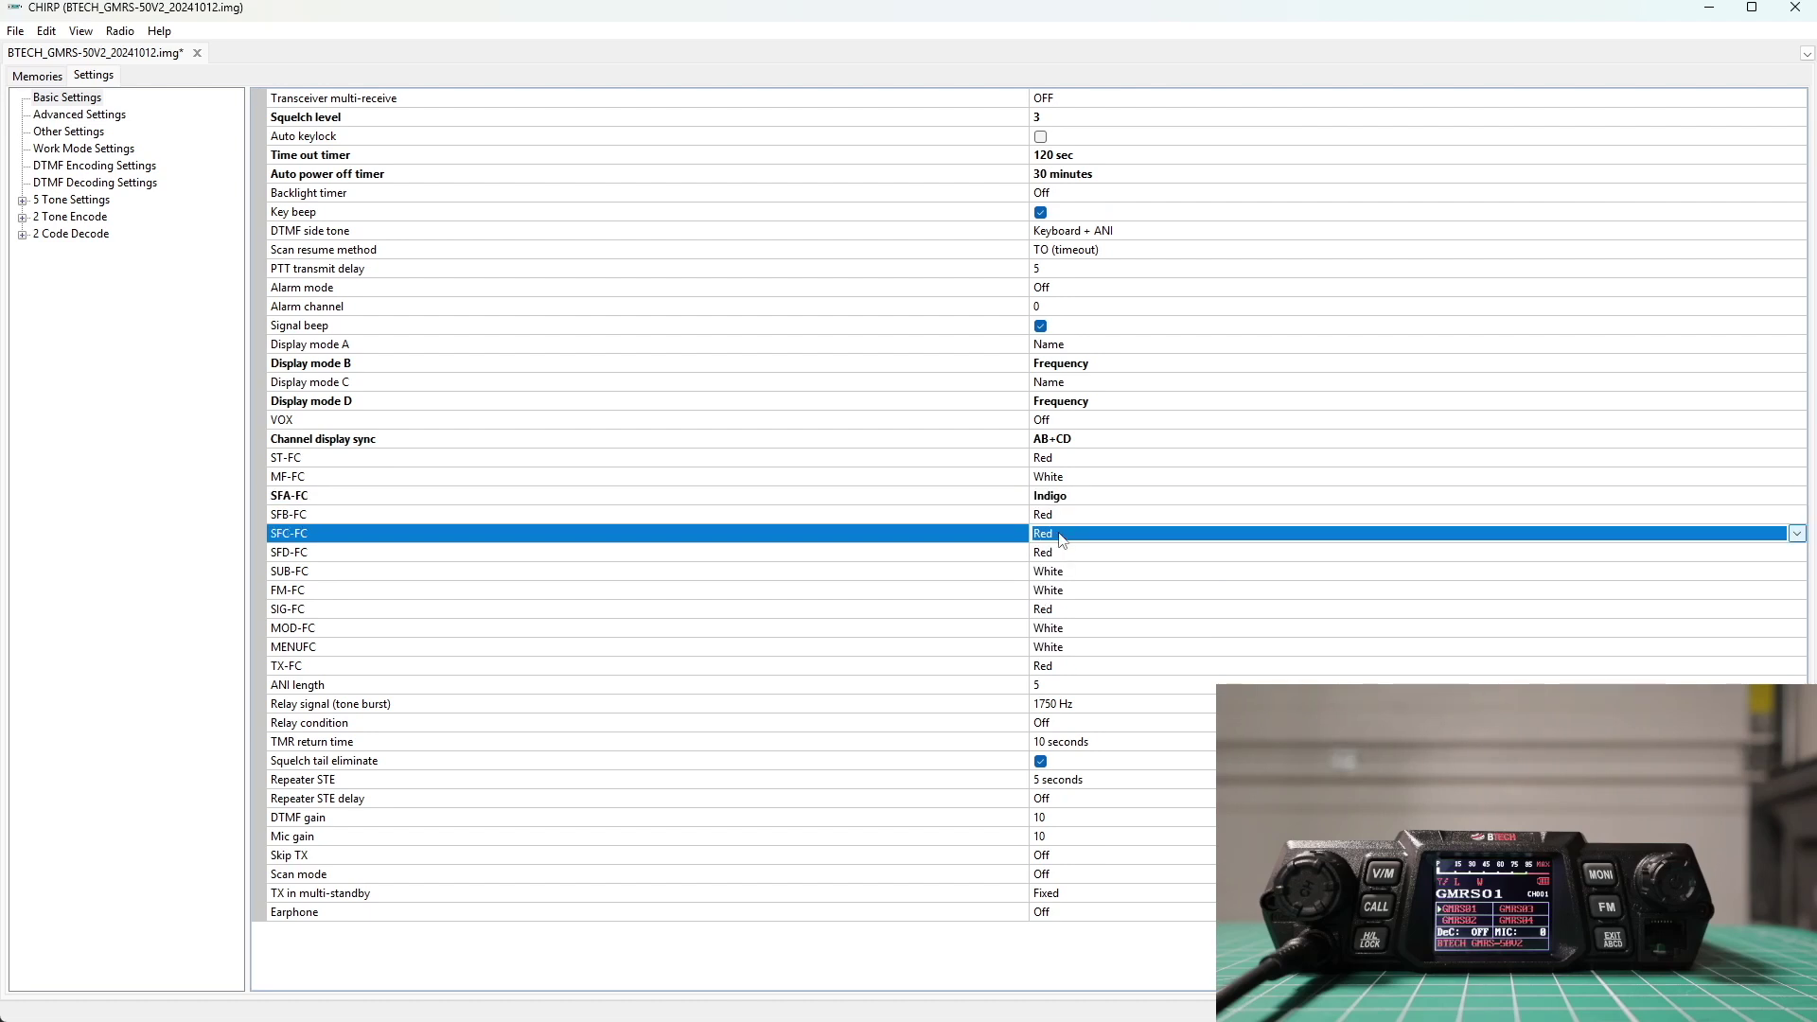
pyautogui.click(1061, 534)
pyautogui.click(1082, 639)
# - Set the SIG-FC color to Green and the mic gain to 25
pyautogui.click(1070, 610)
pyautogui.click(1045, 613)
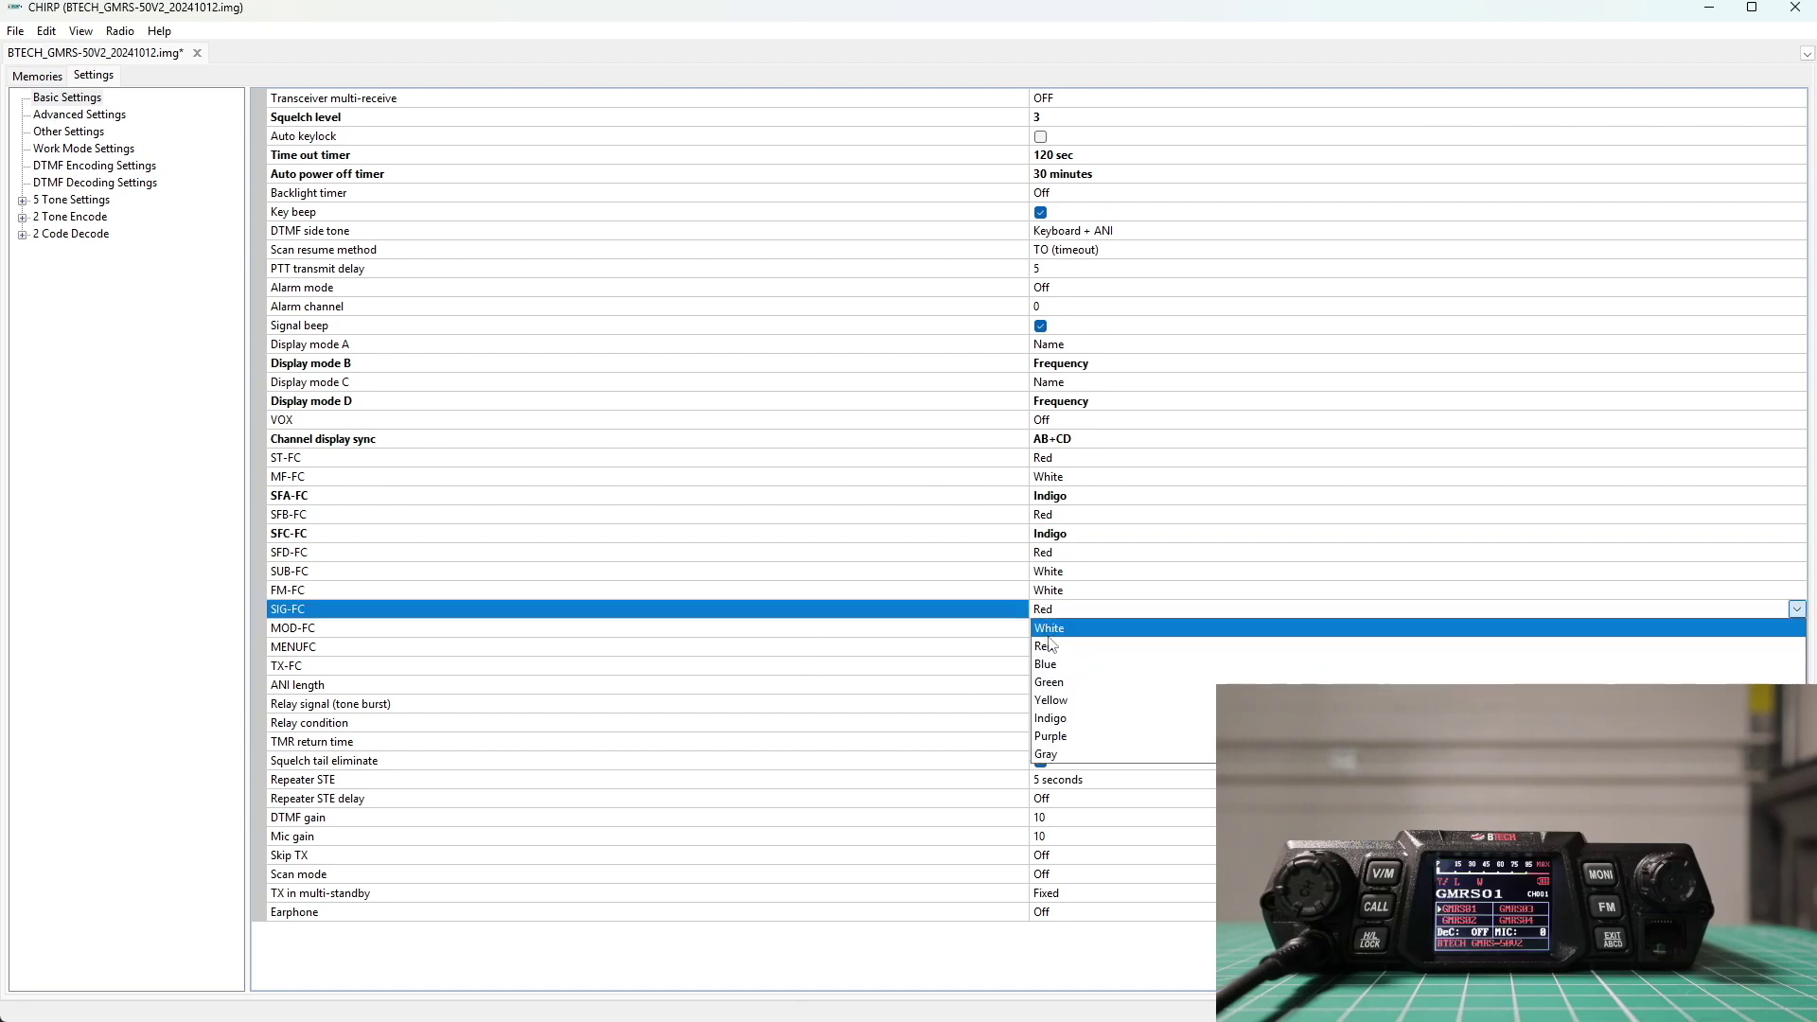
pyautogui.click(1053, 682)
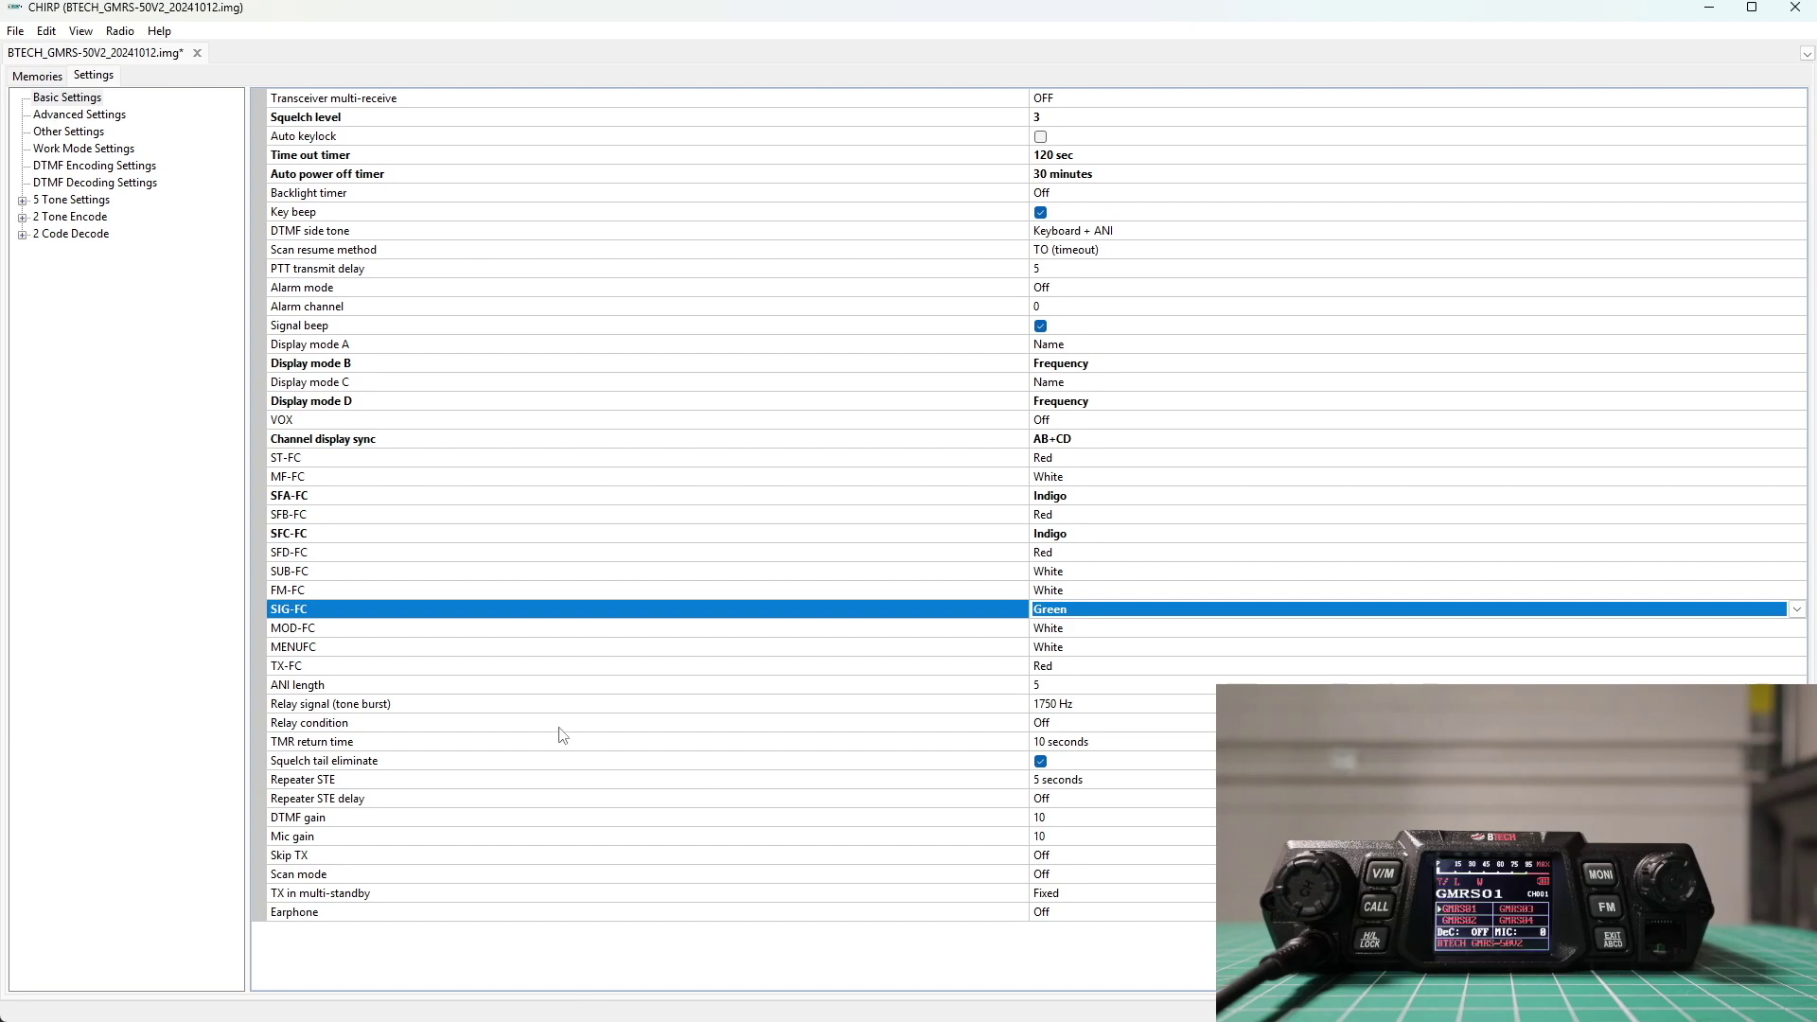
pyautogui.click(1050, 837)
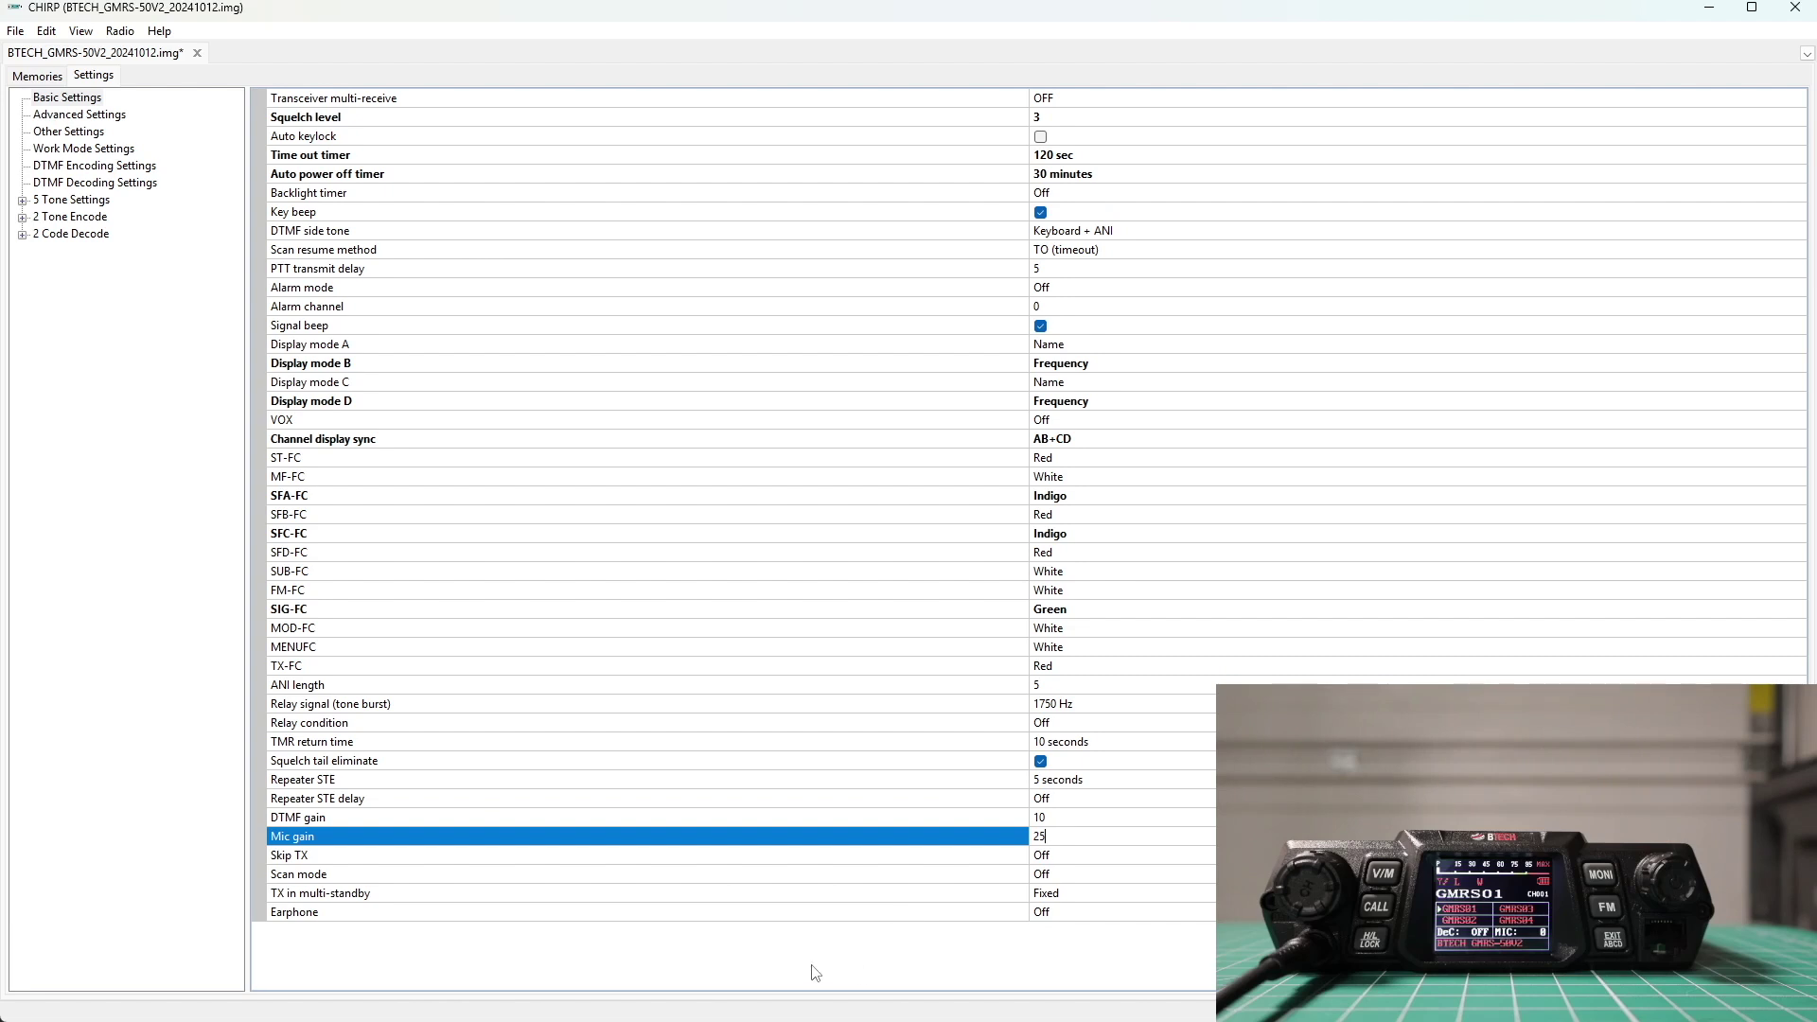
# - Replace the static message in the advanced settings with the station's call sign followed by RADIO
pyautogui.click(98, 115)
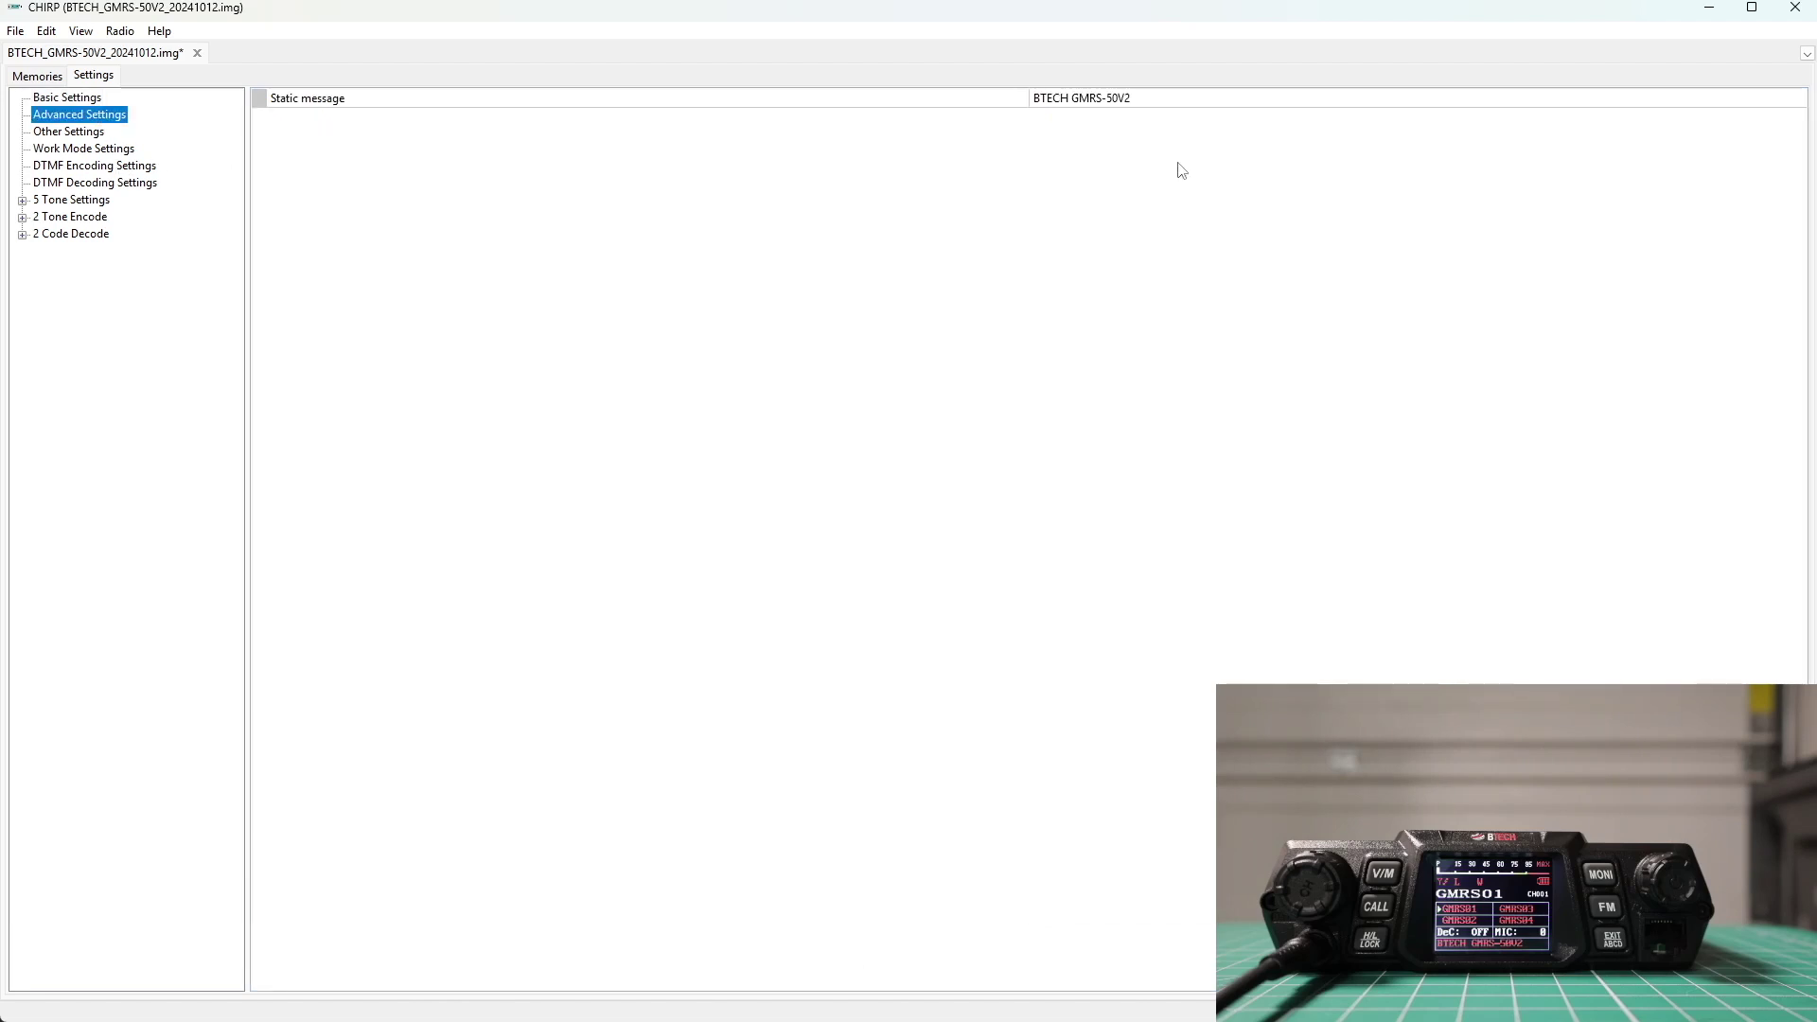
pyautogui.click(1143, 98)
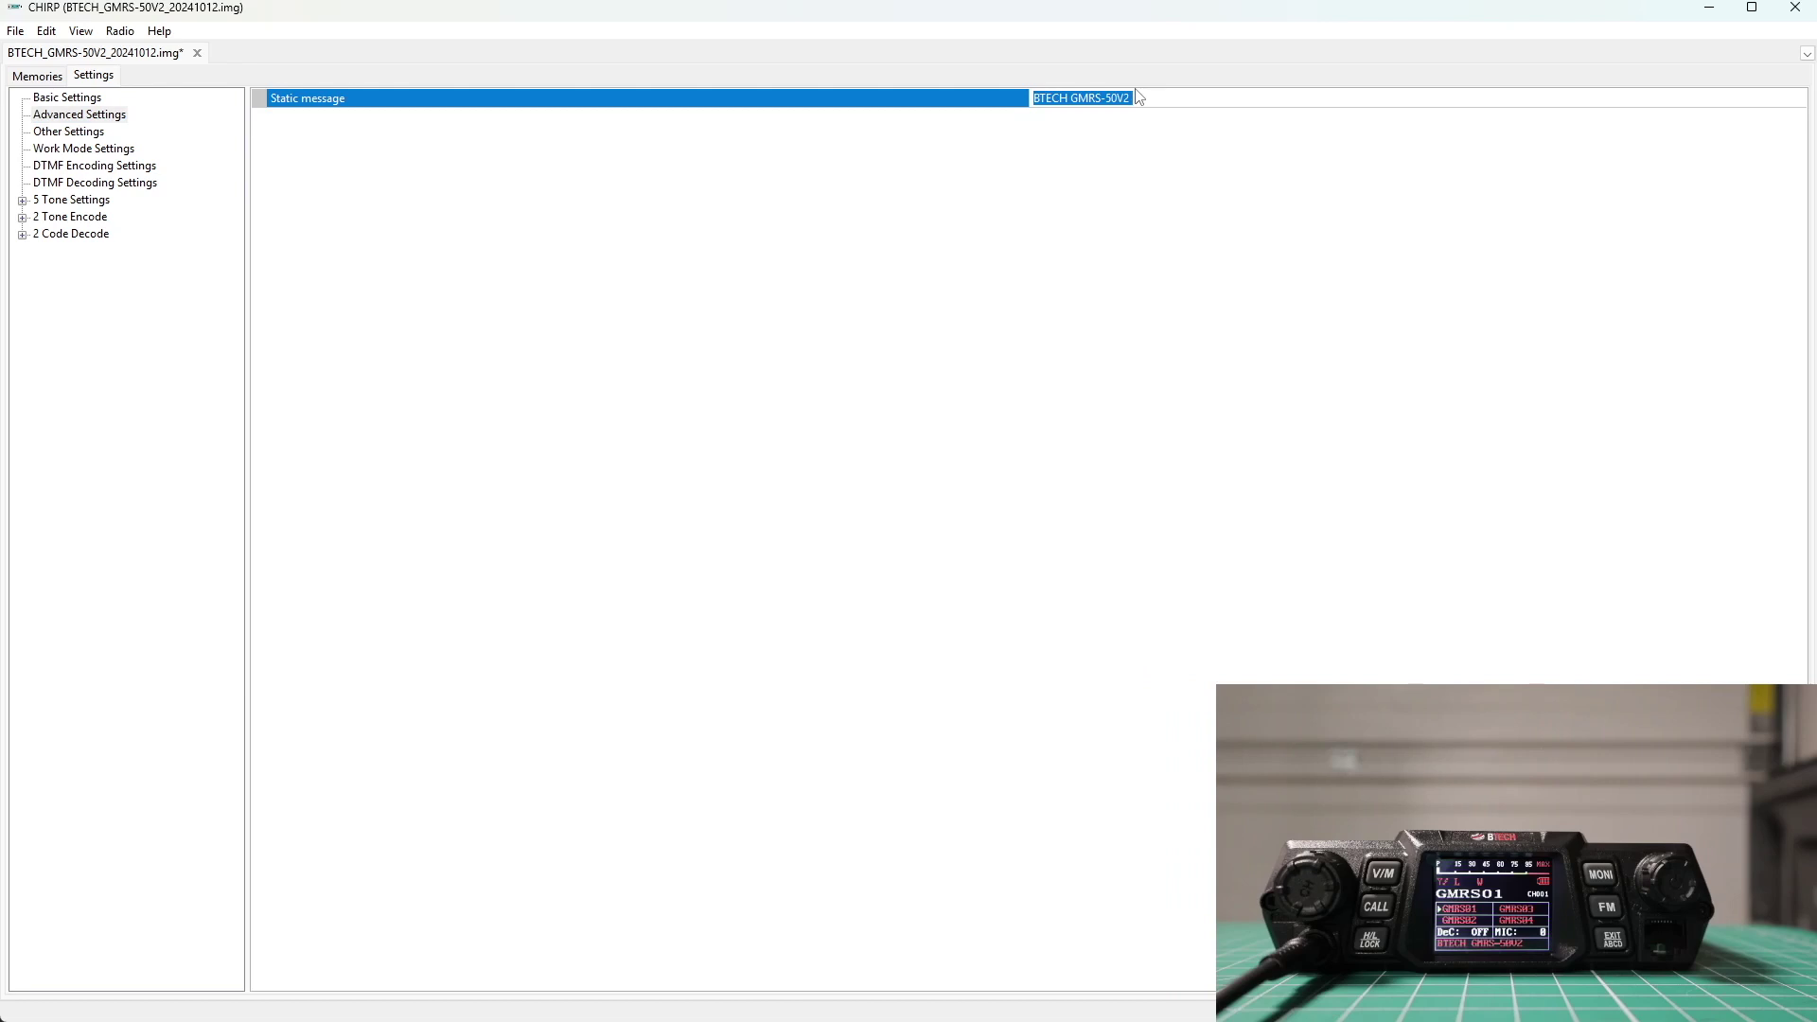
pyautogui.click(1146, 97)
pyautogui.moveTo(1102, 98); pyautogui.dragTo(1048, 99)
pyautogui.write('WJ6F RADIO')
# - Review the other, work mode, DTMF encoding and decoding, 5 tone, 2 tone and 2 code settings, and return to the basic settings
pyautogui.click(85, 134)
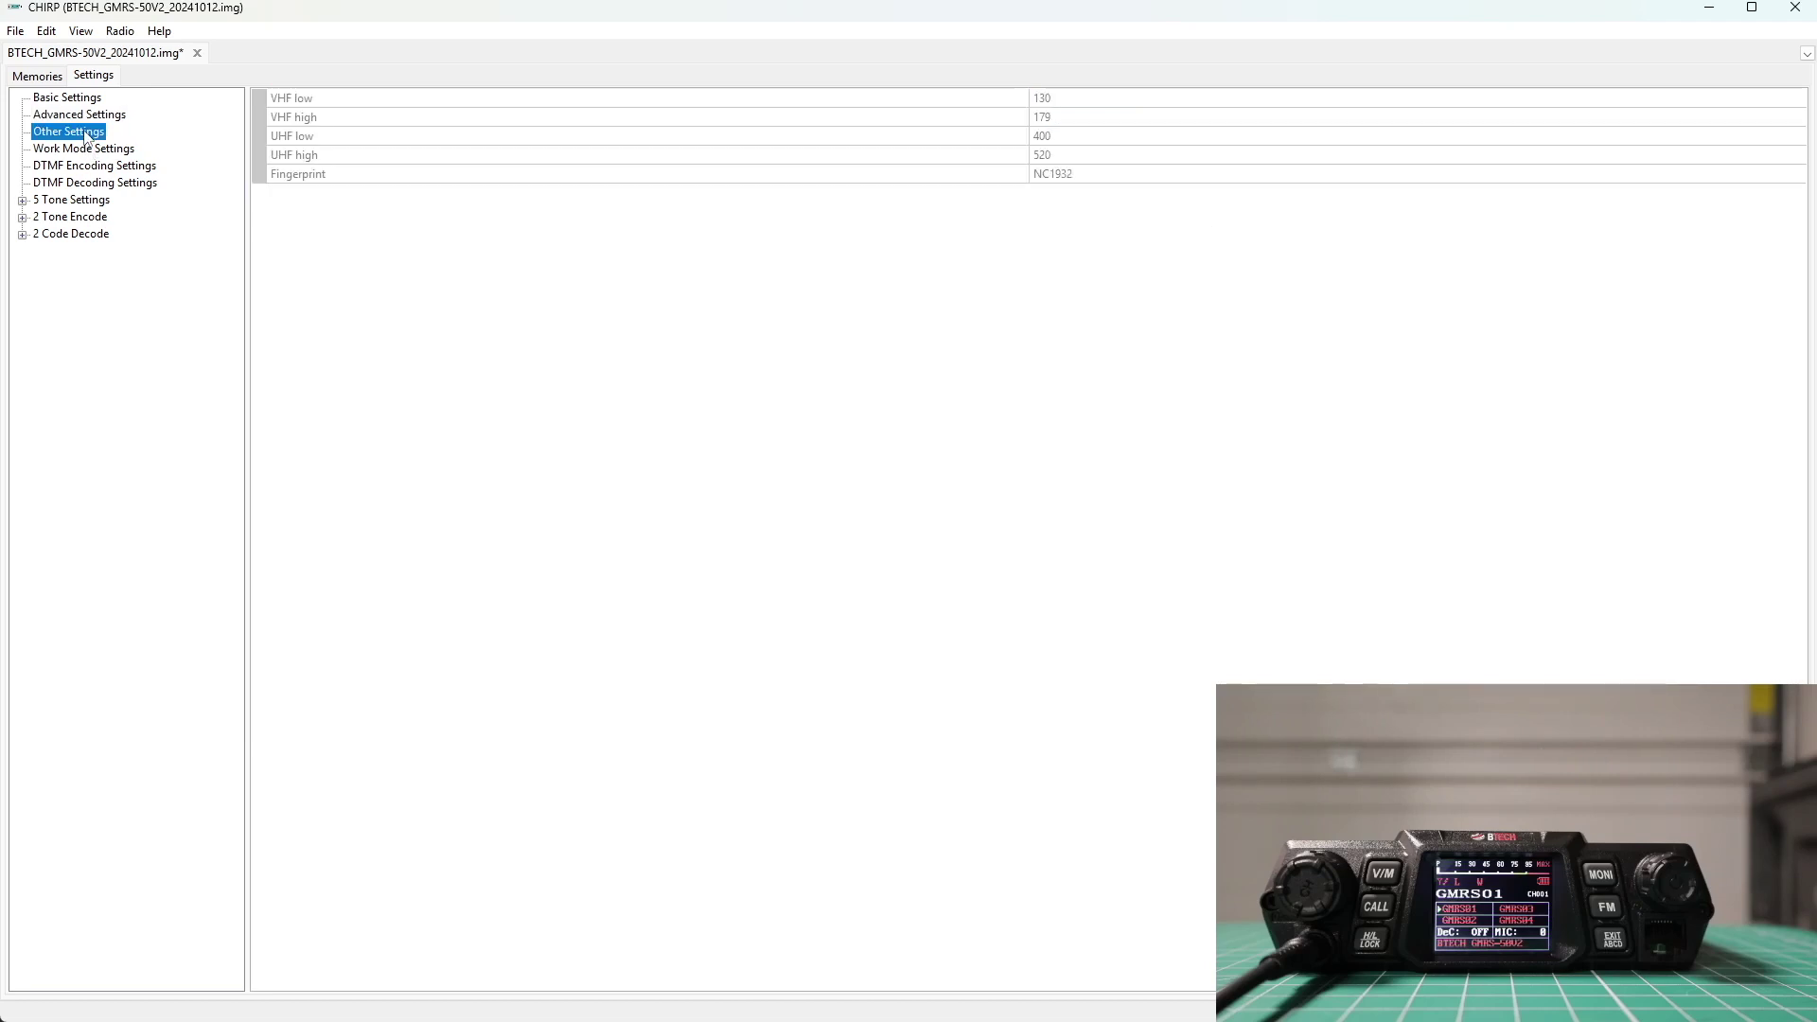
pyautogui.click(85, 149)
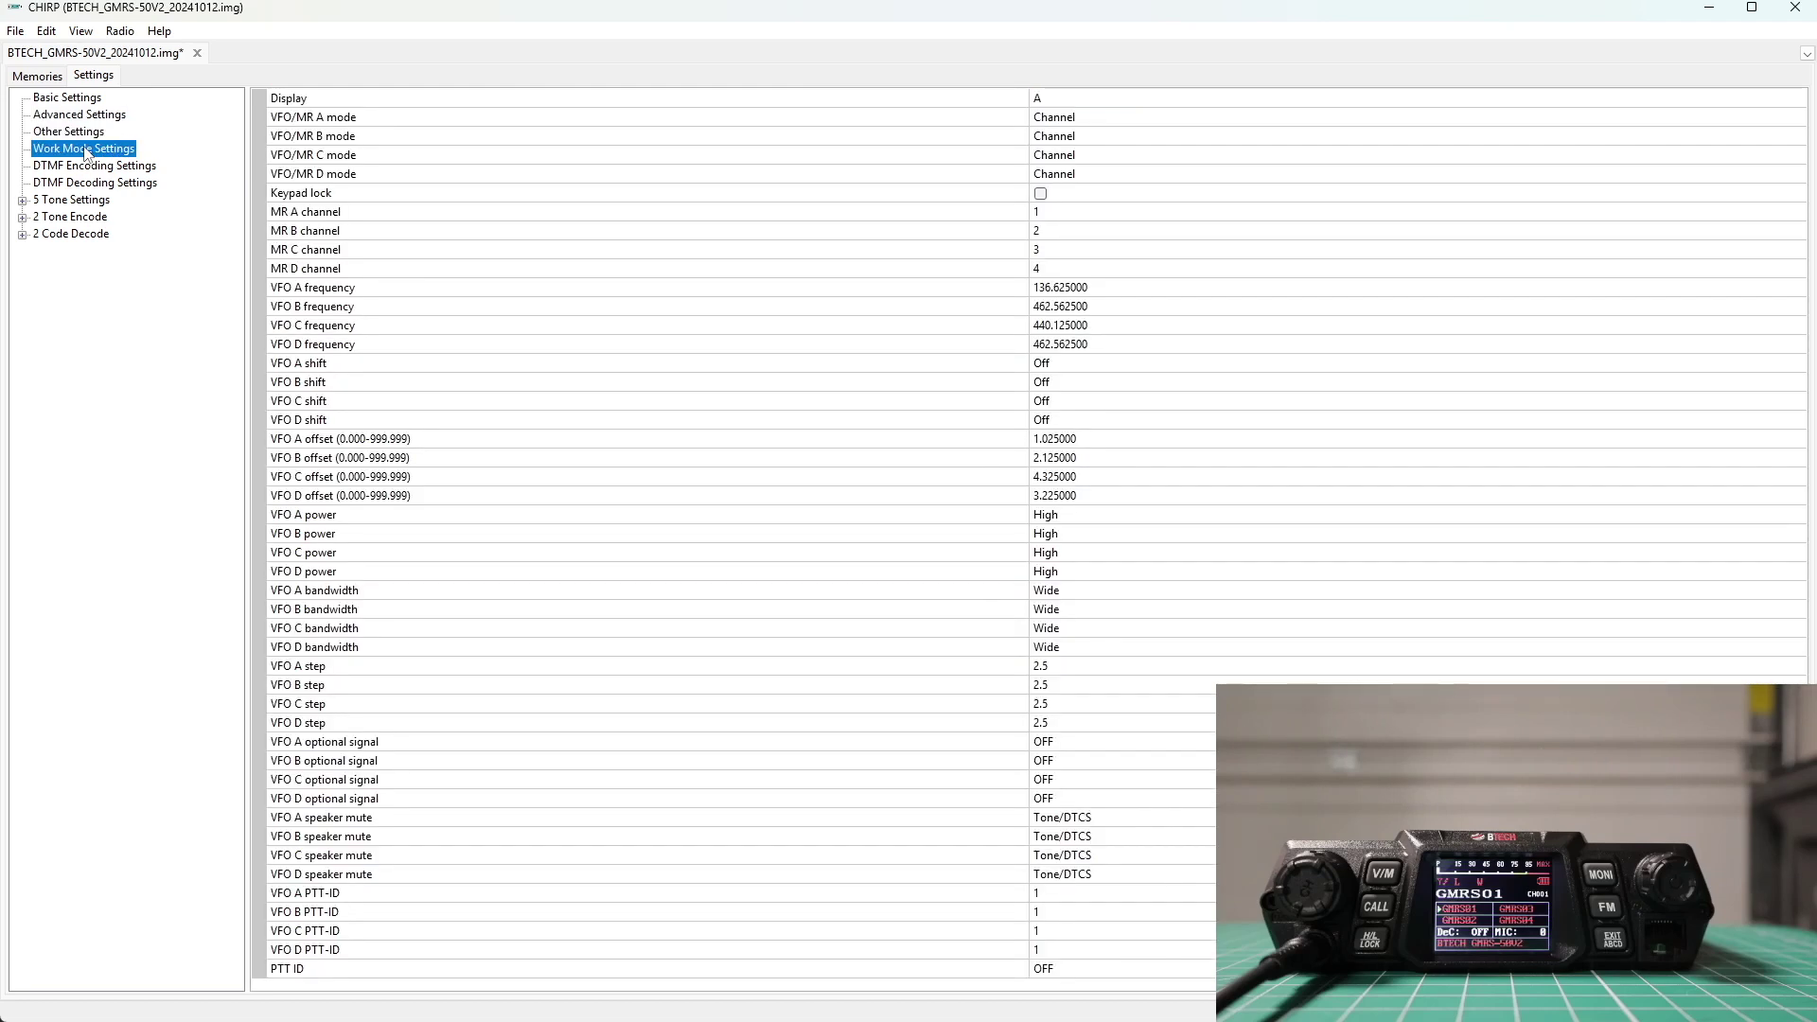
pyautogui.click(86, 168)
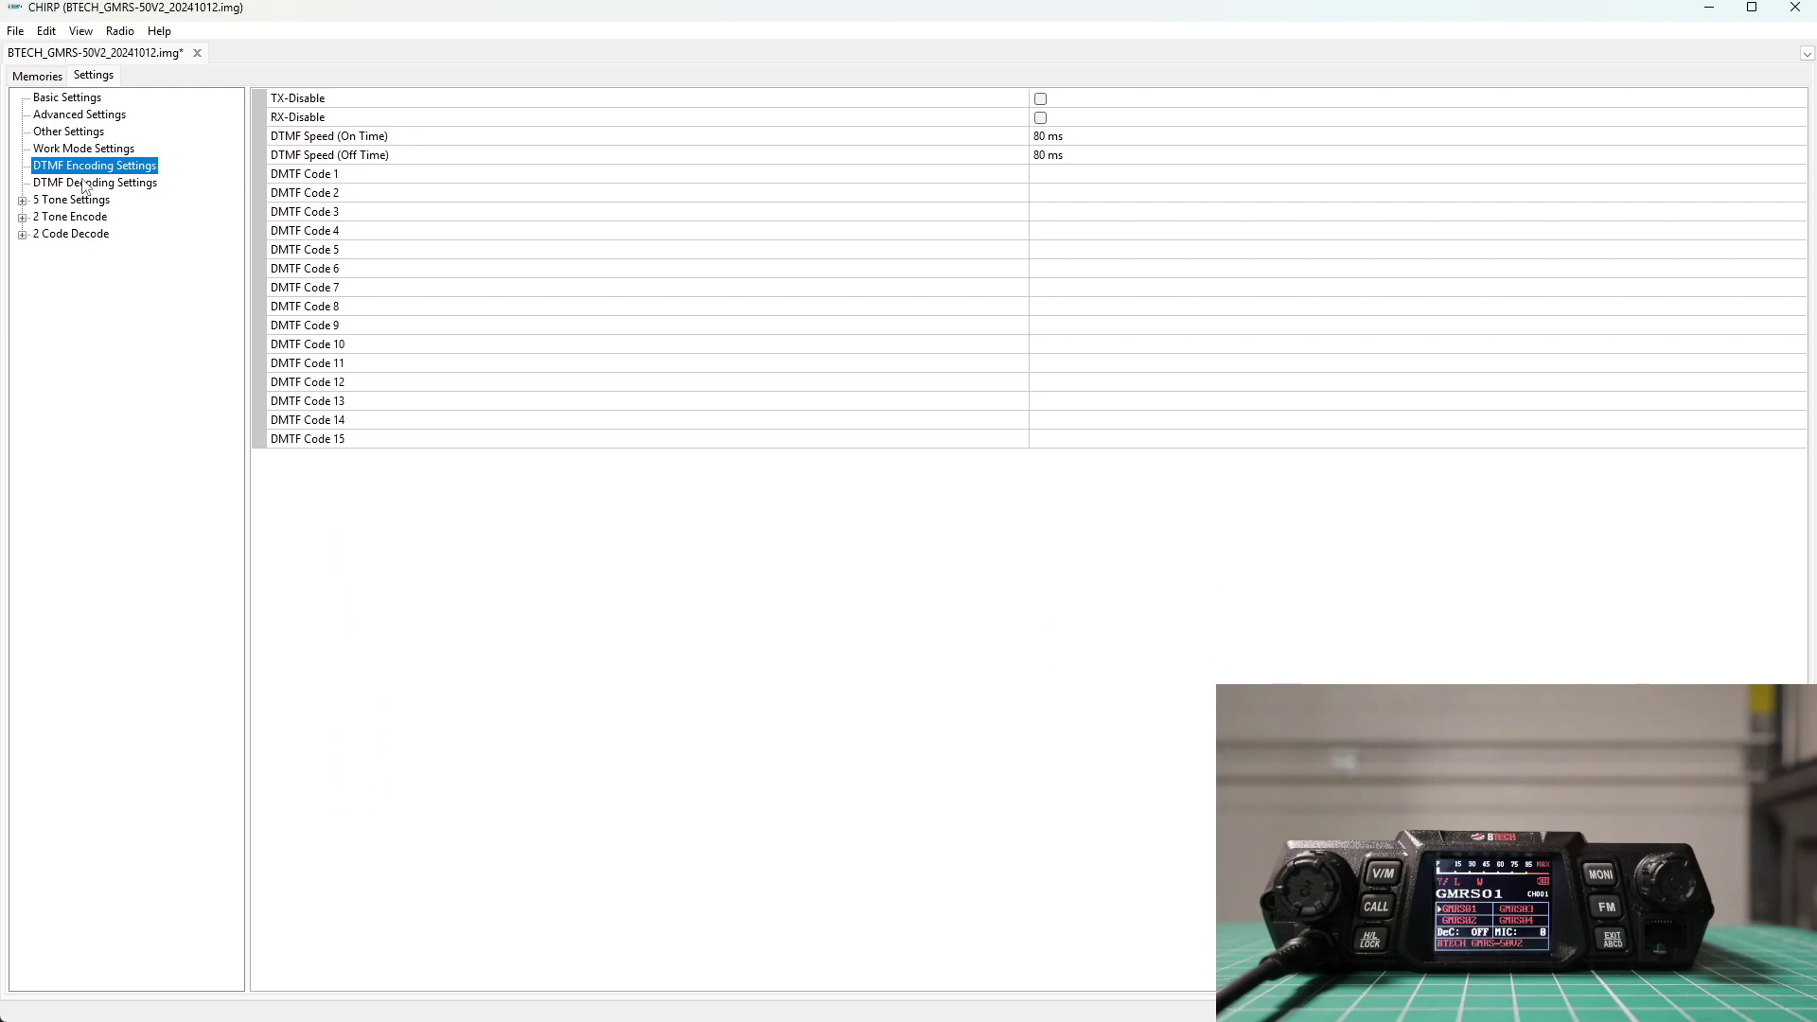
pyautogui.click(85, 184)
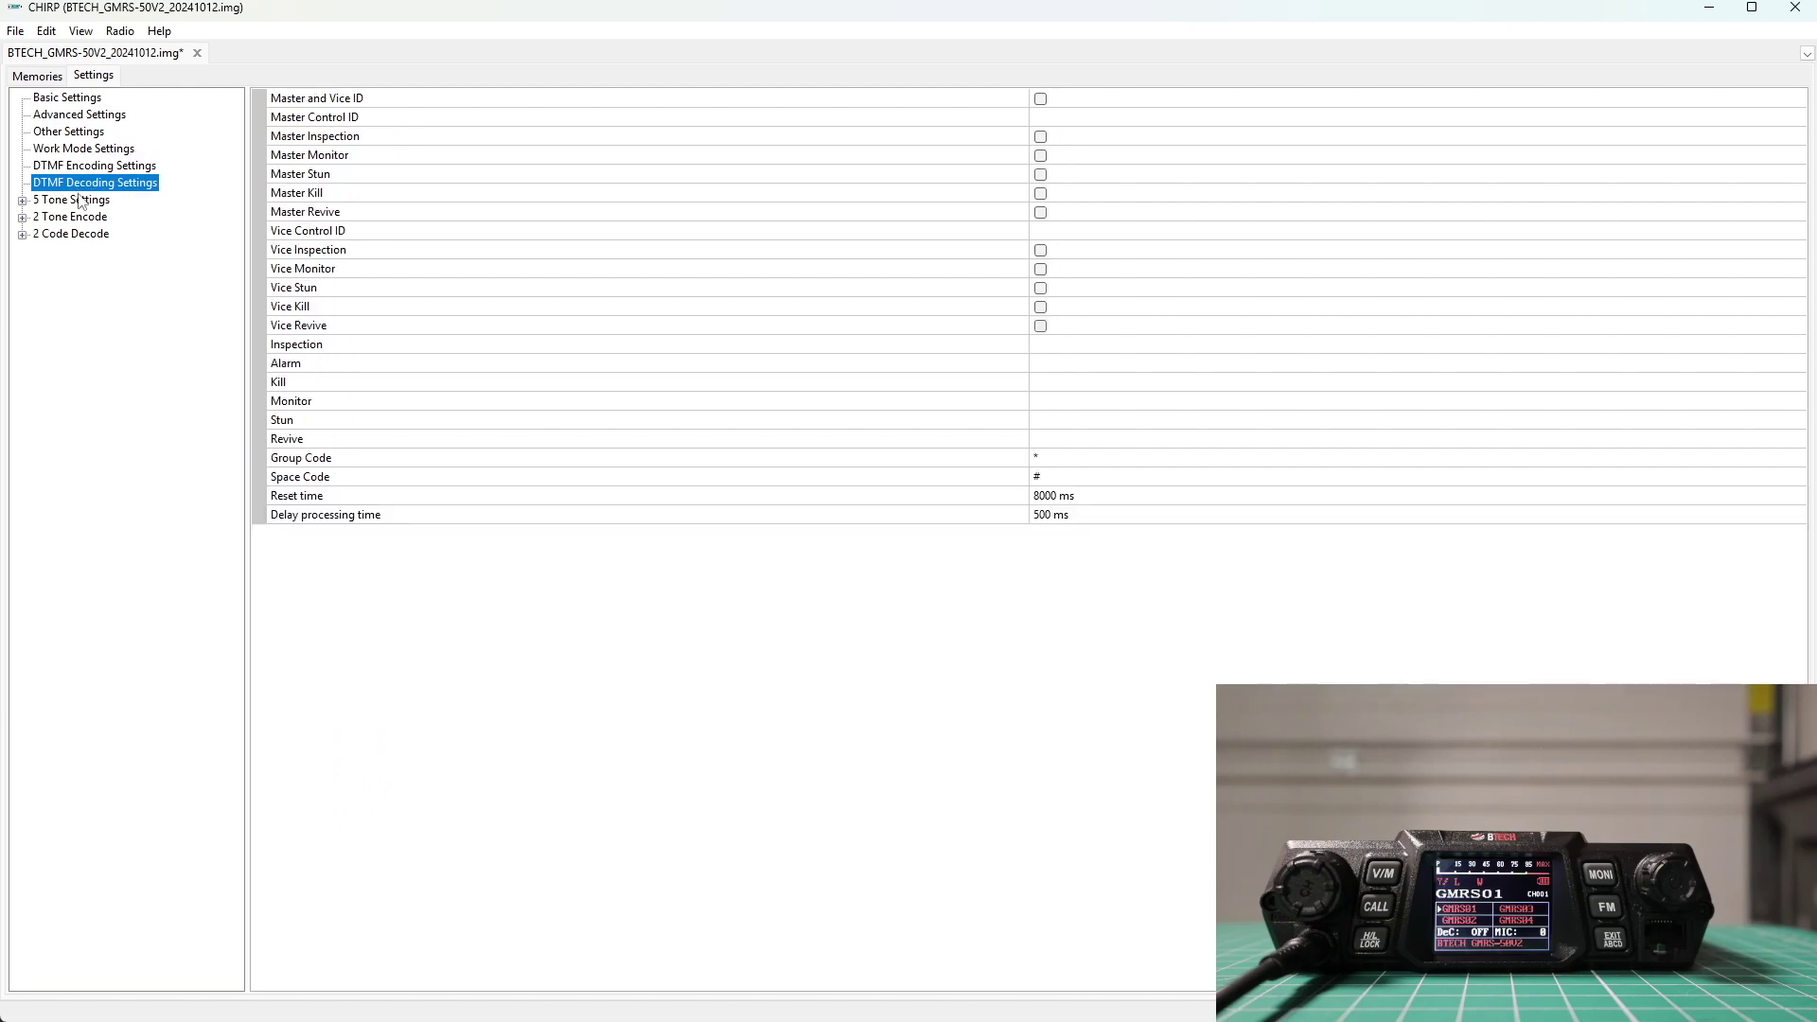
pyautogui.click(80, 201)
pyautogui.click(72, 217)
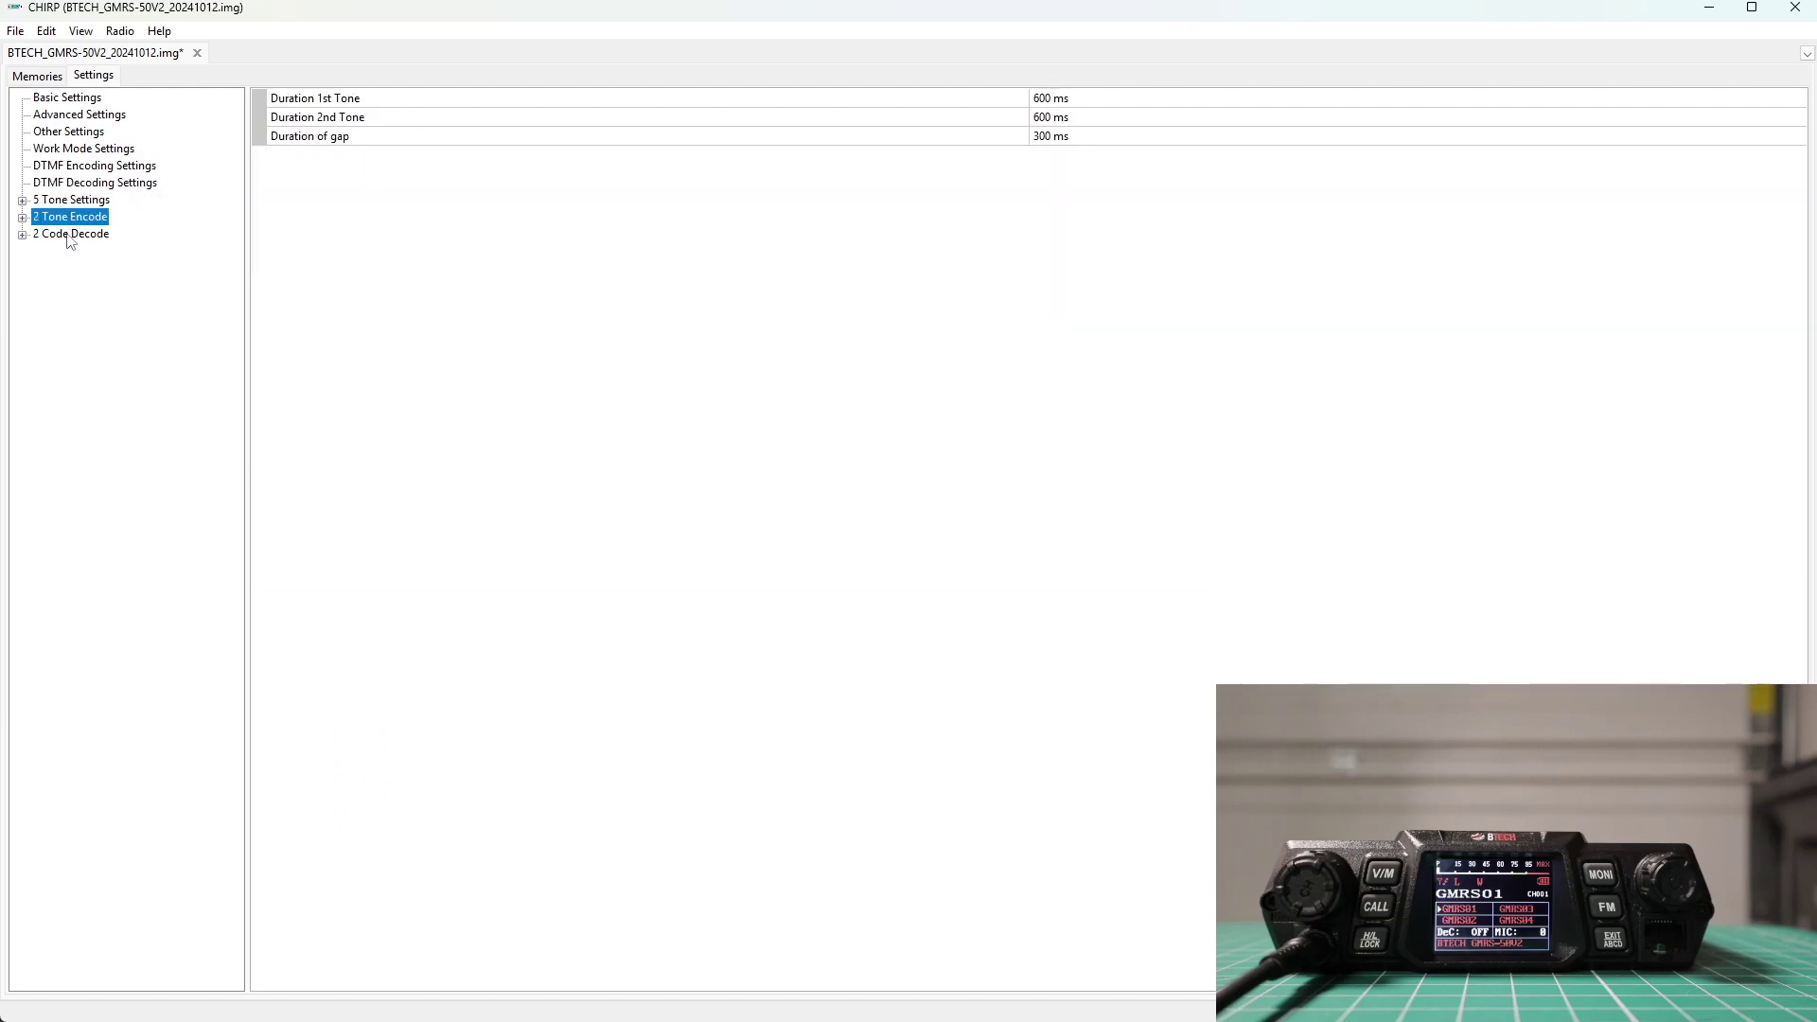
pyautogui.click(68, 236)
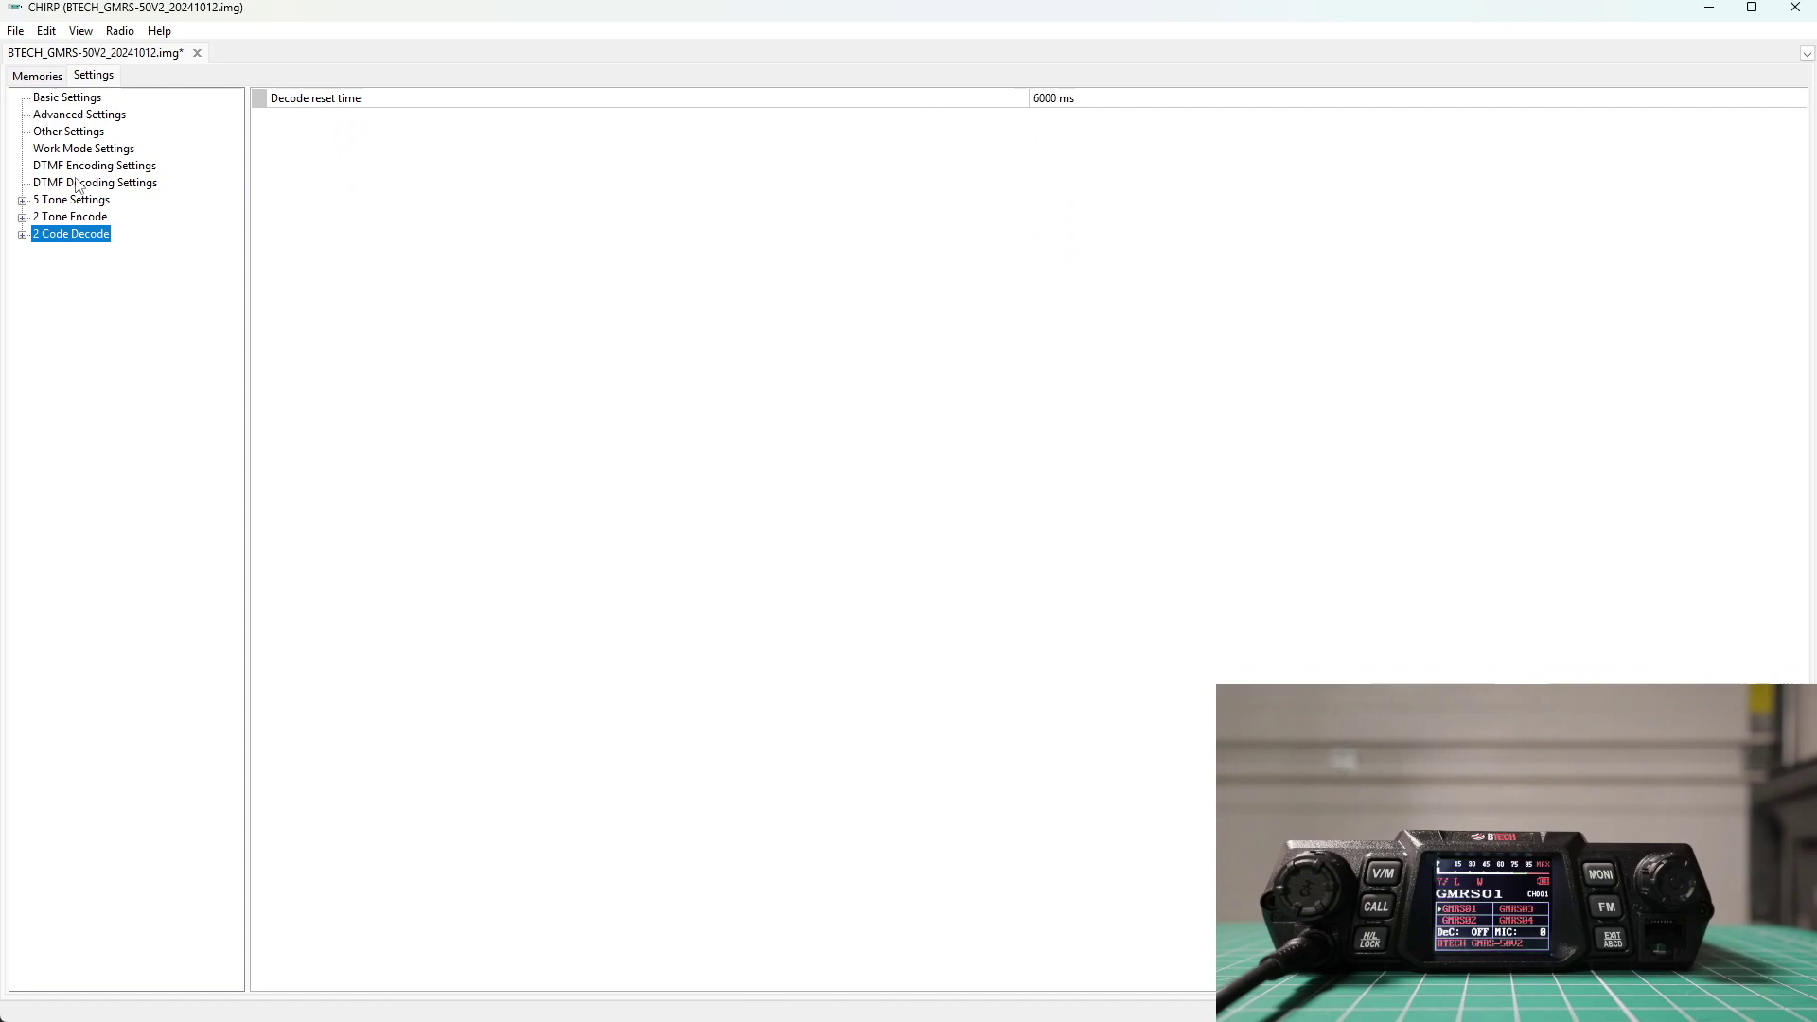
pyautogui.click(80, 100)
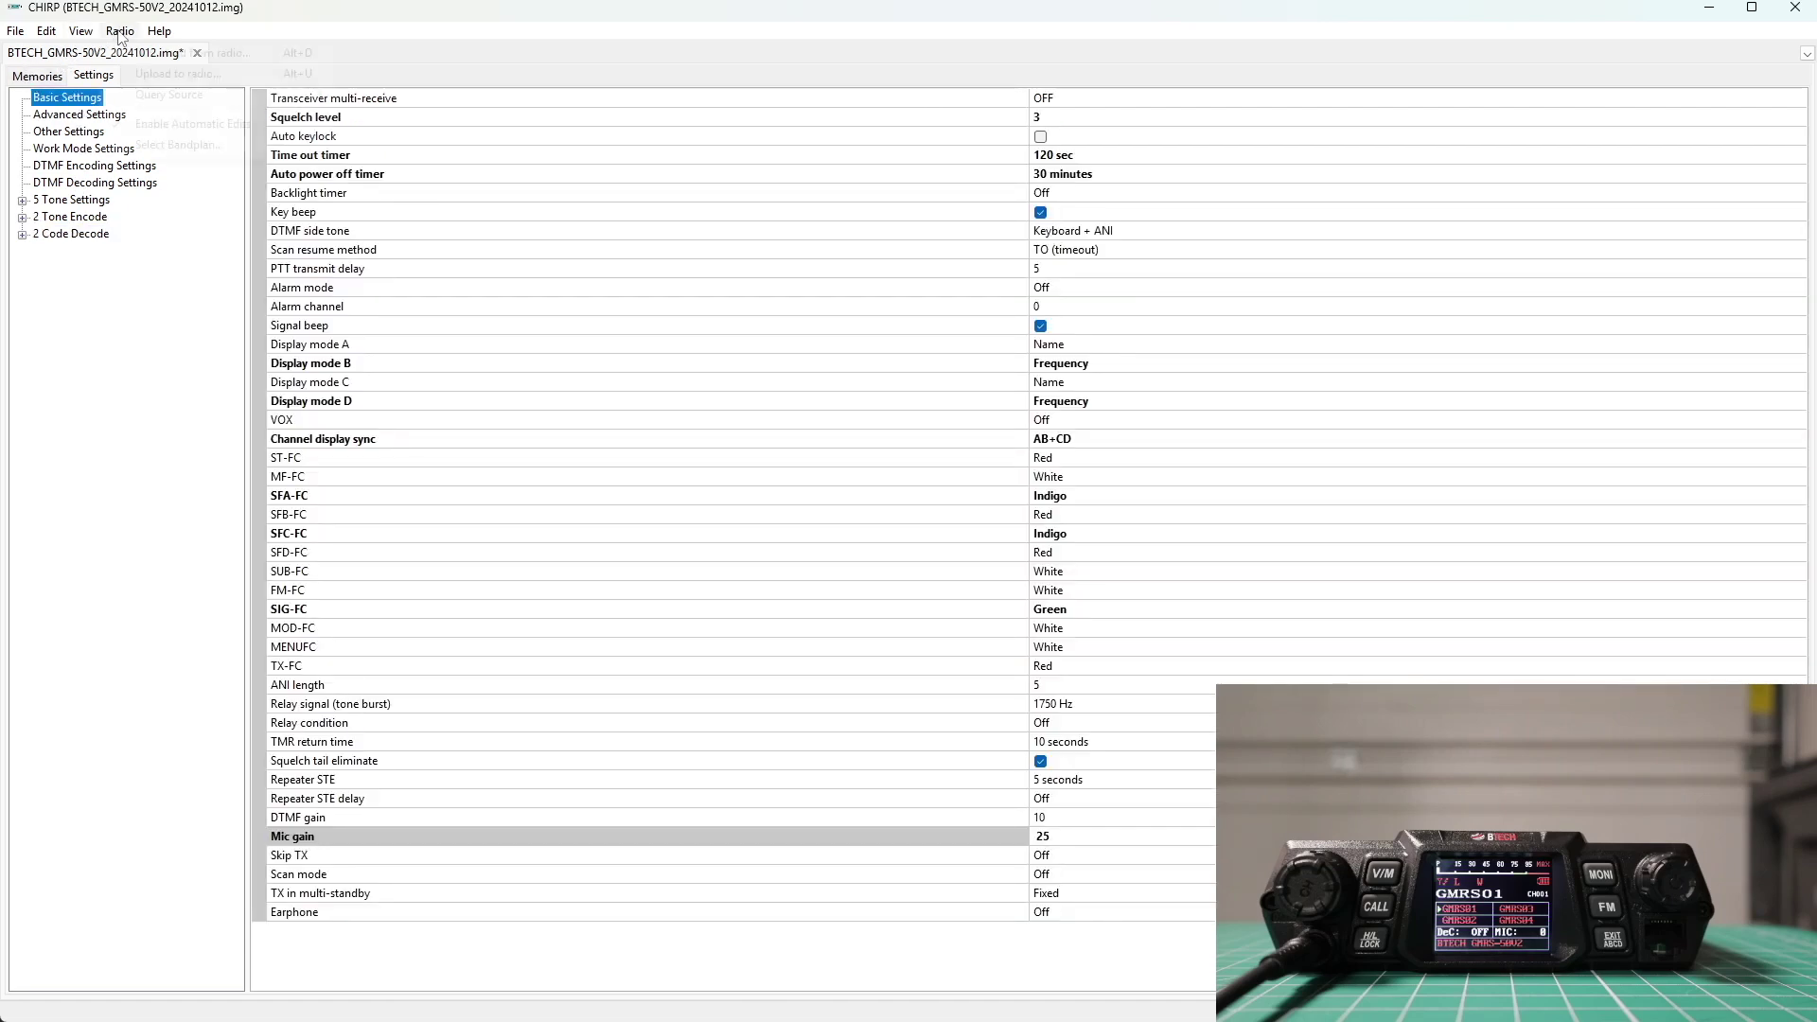
# - Upload the edited memories and settings to the BTECH GMRS-50V2 through COM3, accepting the upload instructions
pyautogui.click(120, 33)
pyautogui.click(151, 73)
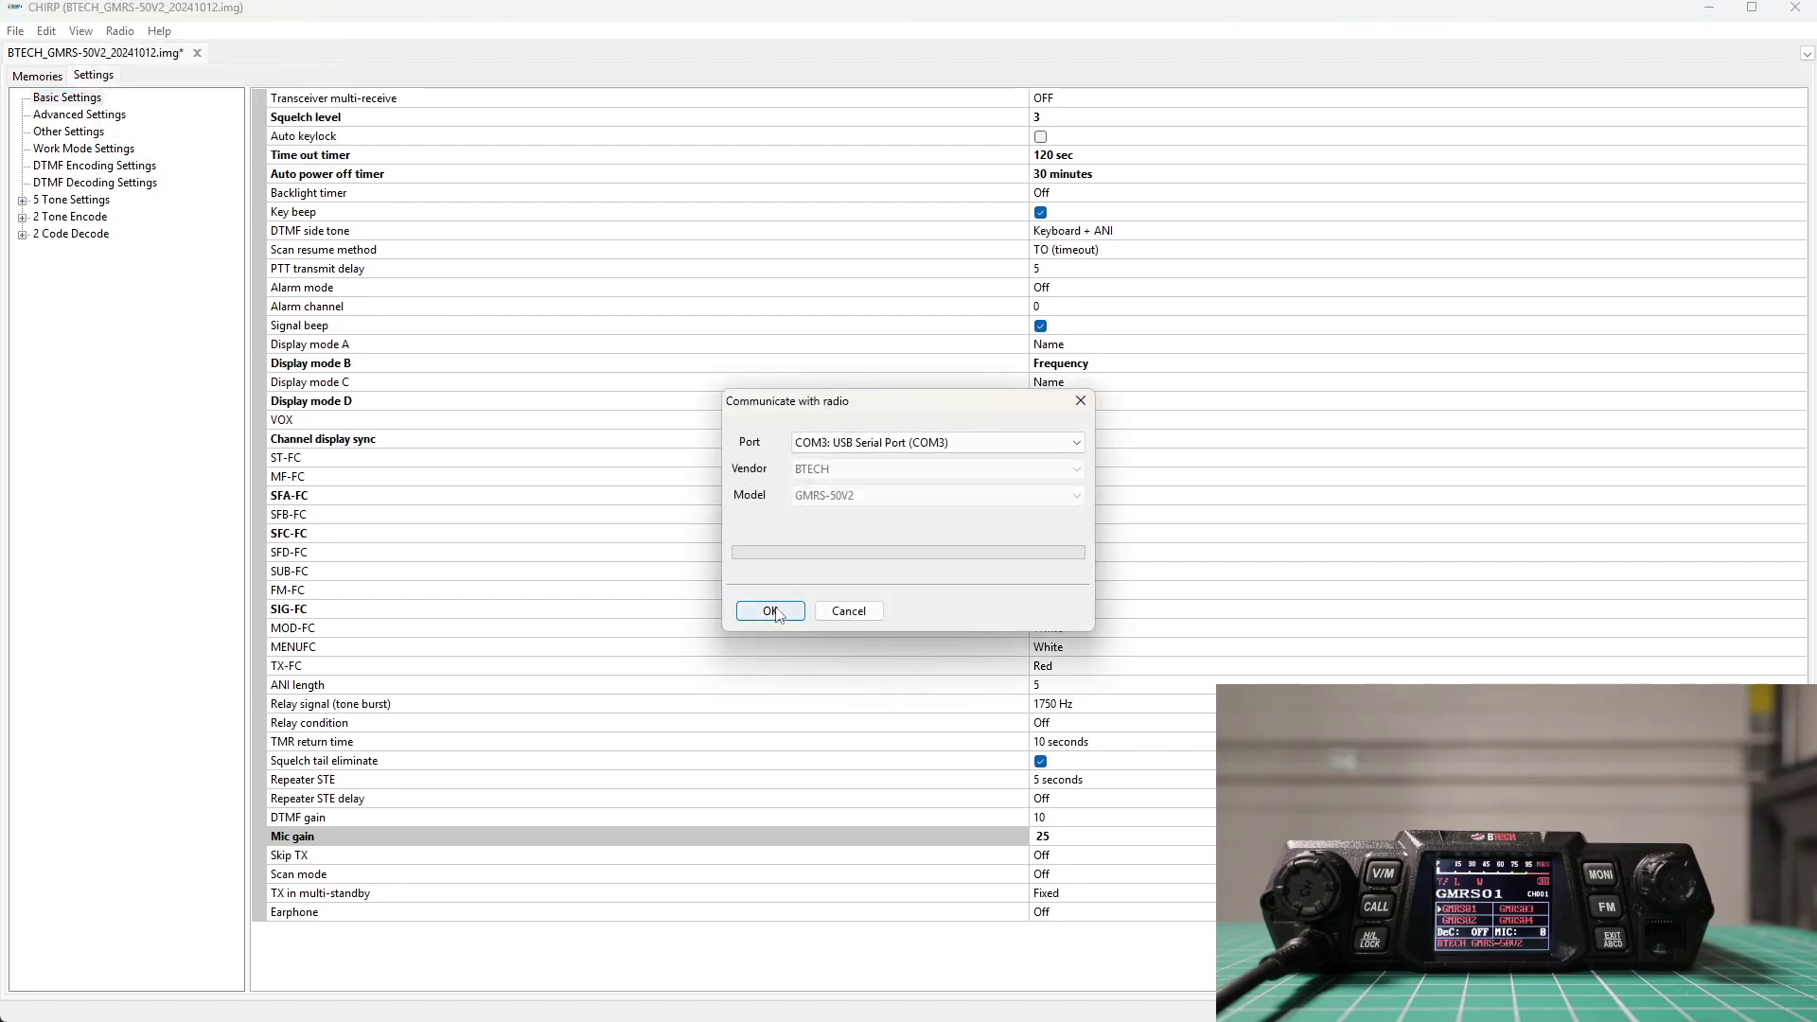
pyautogui.click(772, 611)
pyautogui.click(817, 610)
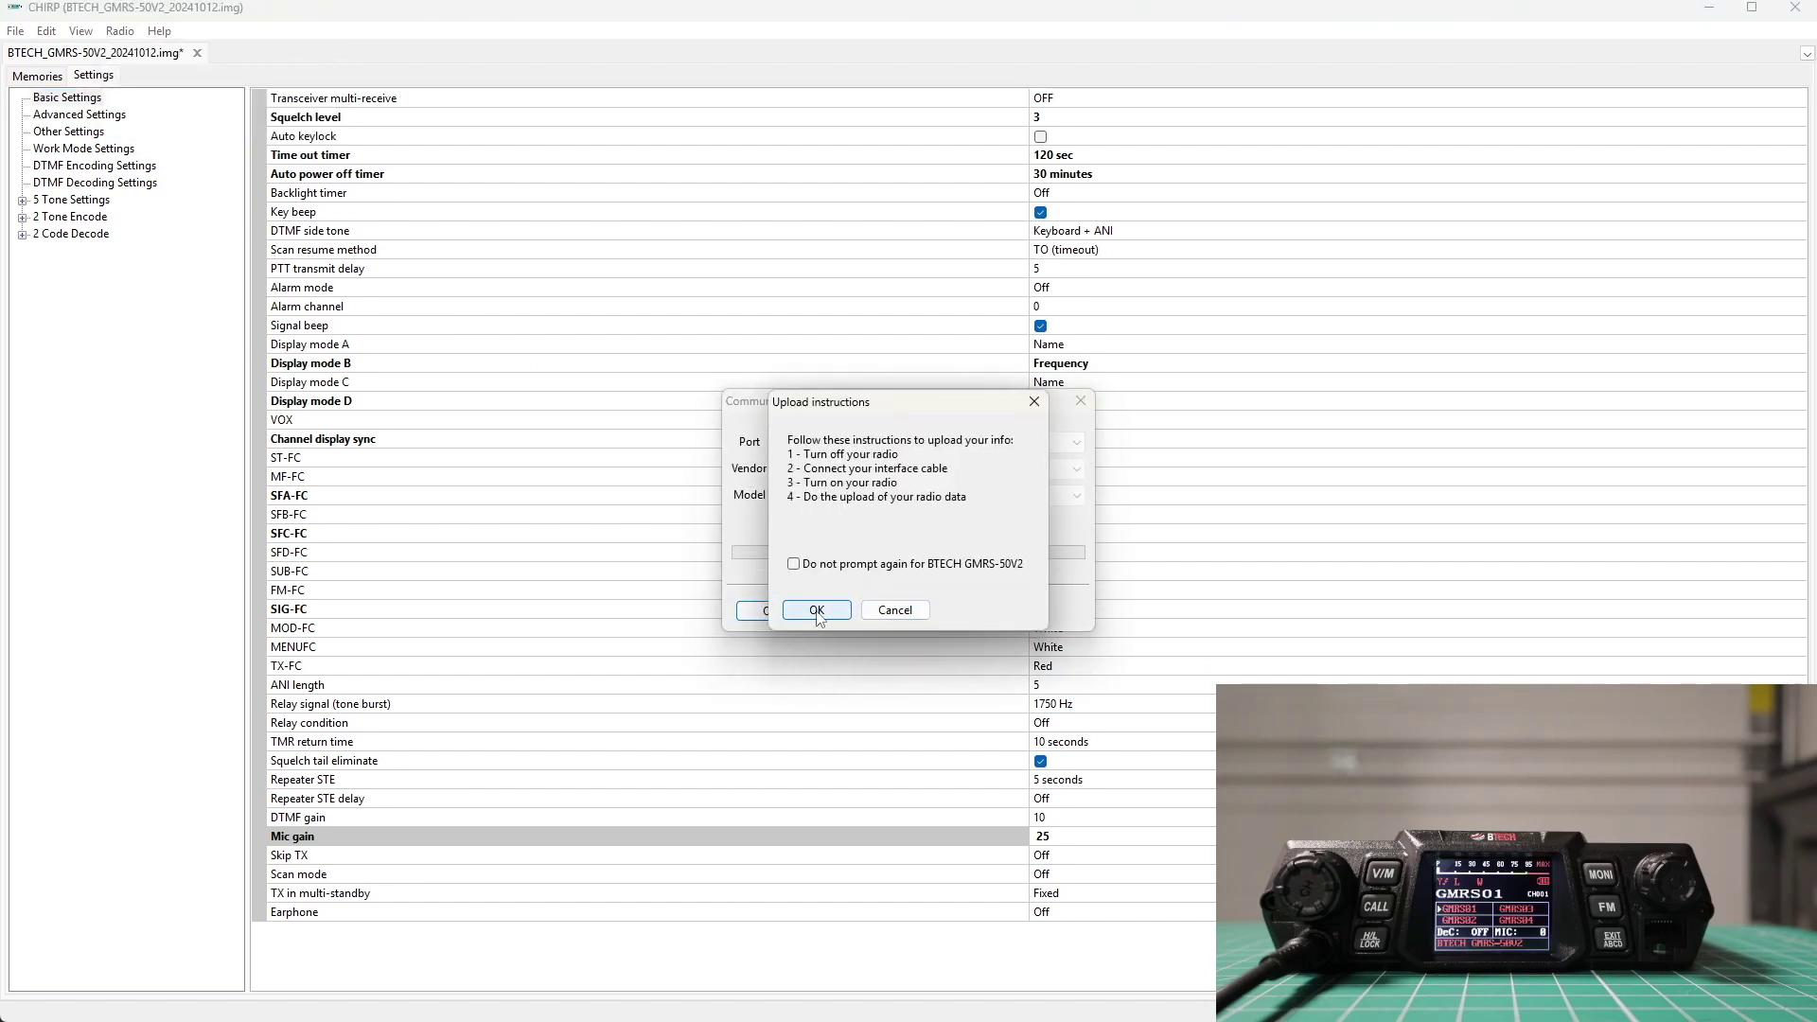